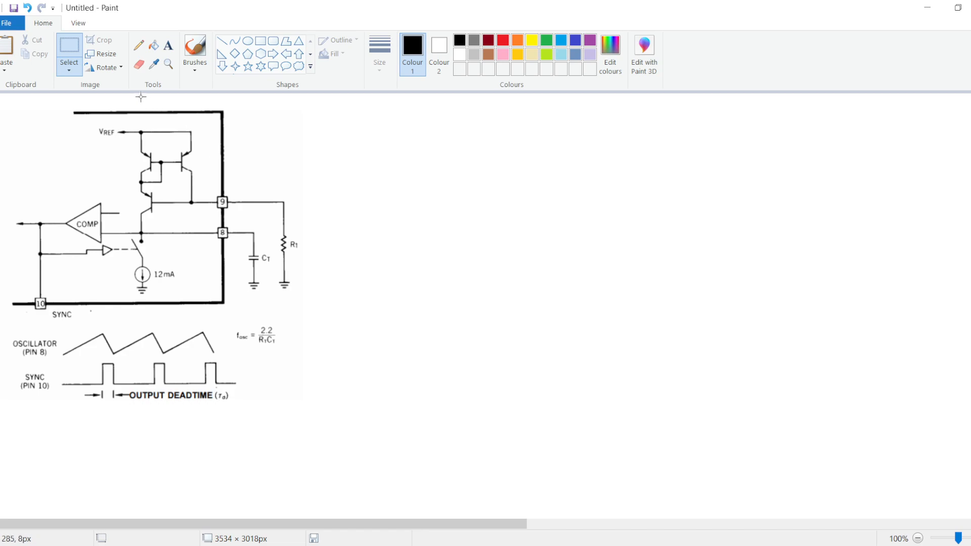
- Draw a red rectangle around the two upper PNP transistors under VREF in the oscillator schematic
{"action": "left_click", "coordinate": [194, 51]}
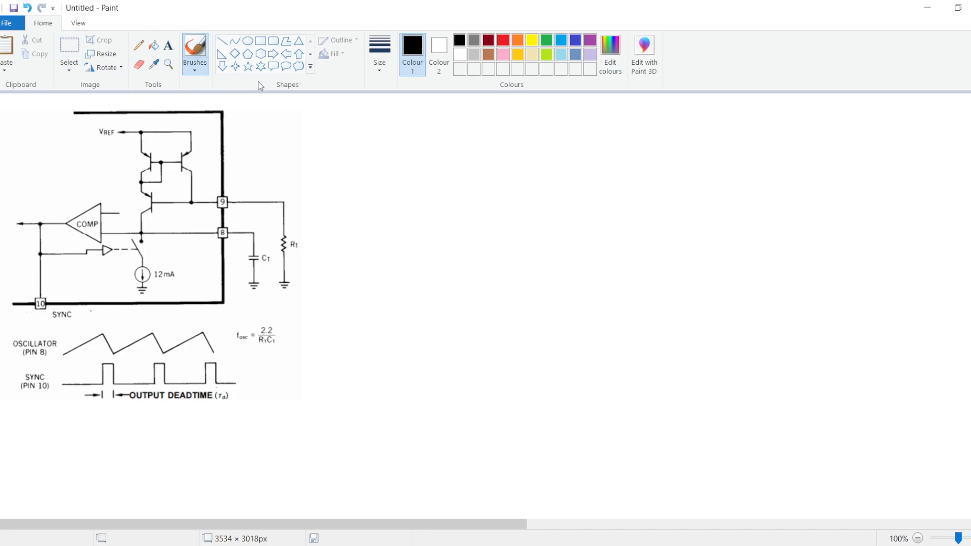
{"action": "left_click", "coordinate": [502, 40]}
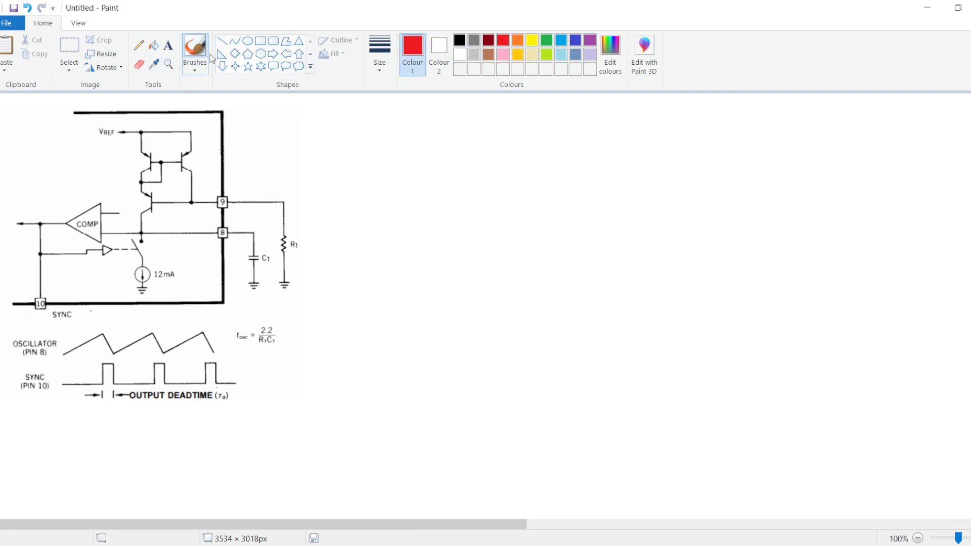
{"action": "left_click", "coordinate": [261, 40]}
{"action": "mouse_move", "coordinate": [135, 127]}
{"action": "left_mouse_down"}
{"action": "mouse_move", "coordinate": [189, 198]}
{"action": "mouse_move", "coordinate": [202, 188]}
{"action": "left_mouse_up"}
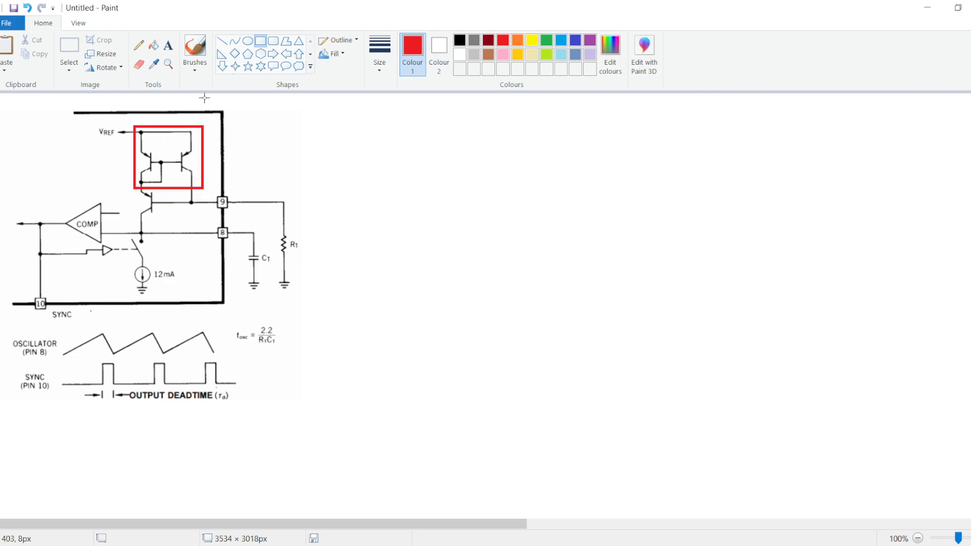
- With the red brush, circle the VREF line and trace the current path from the lower transistor to capacitor CT
{"action": "left_click", "coordinate": [195, 48]}
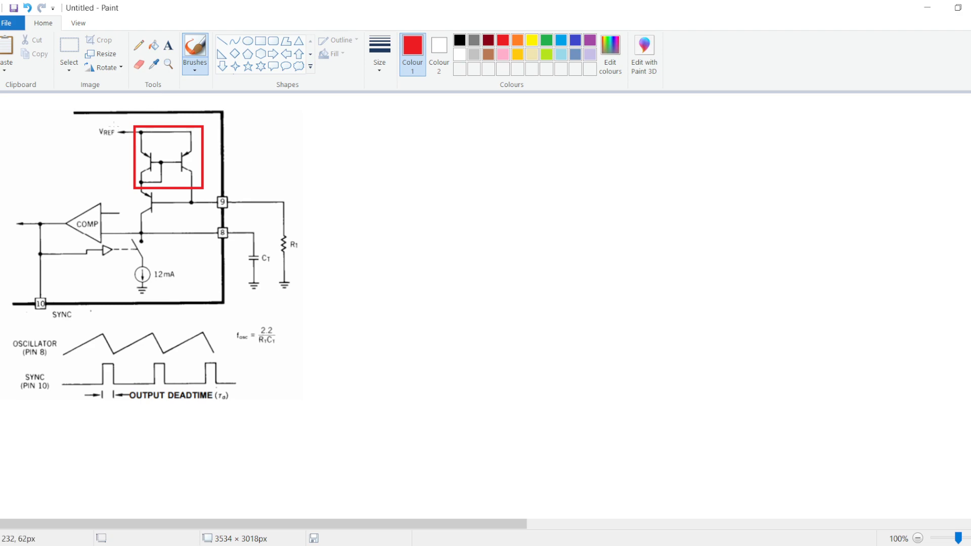
{"action": "mouse_move", "coordinate": [163, 123]}
{"action": "left_mouse_down"}
{"action": "mouse_move", "coordinate": [78, 136]}
{"action": "mouse_move", "coordinate": [211, 129]}
{"action": "mouse_move", "coordinate": [154, 116]}
{"action": "left_mouse_up"}
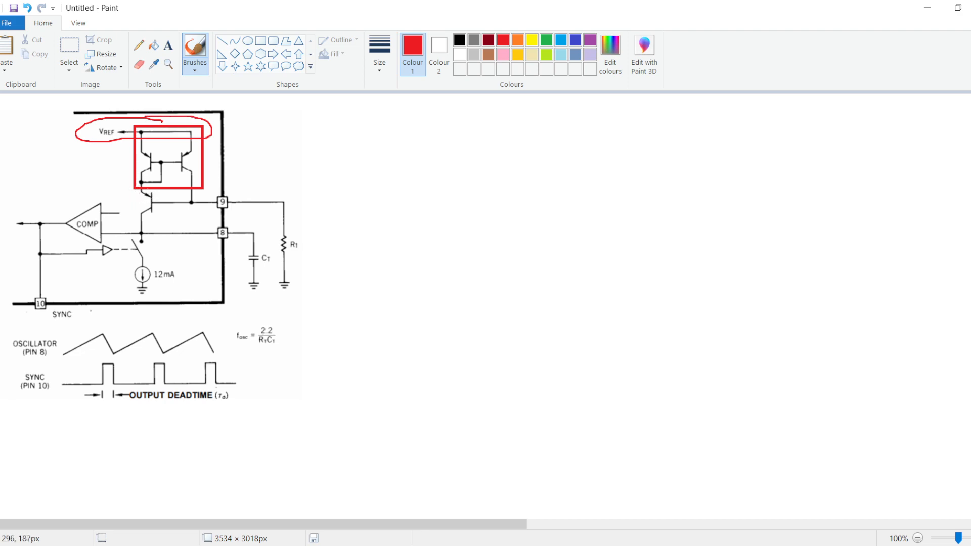
{"action": "mouse_move", "coordinate": [156, 190]}
{"action": "left_mouse_down"}
{"action": "mouse_move", "coordinate": [176, 221]}
{"action": "mouse_move", "coordinate": [239, 229]}
{"action": "mouse_move", "coordinate": [242, 258]}
{"action": "left_mouse_up"}
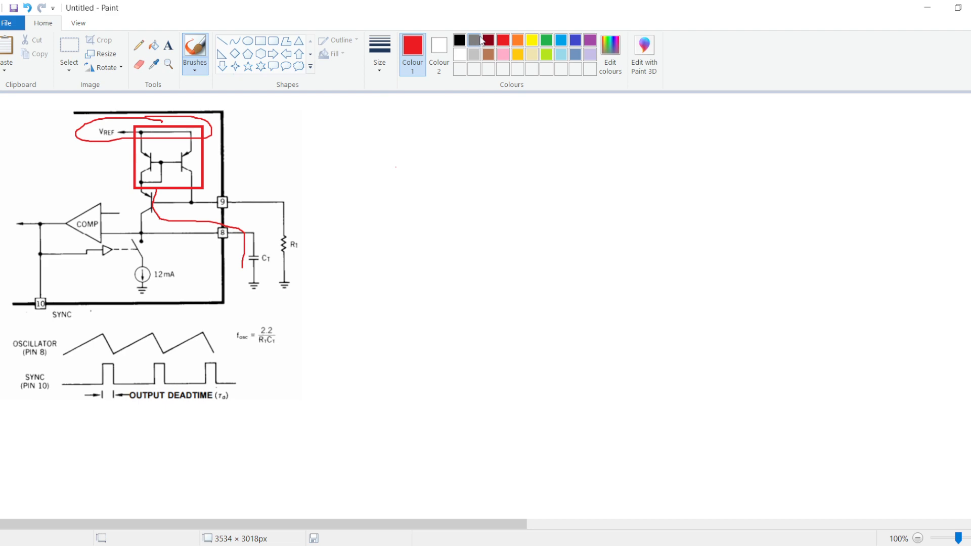
- Sketch black graph axes with arrowheads beside the schematic, labelling the vertical axis V(c) and the horizontal axis t
{"action": "left_click", "coordinate": [460, 40]}
{"action": "mouse_move", "coordinate": [402, 144]}
{"action": "left_mouse_down"}
{"action": "mouse_move", "coordinate": [404, 281]}
{"action": "mouse_move", "coordinate": [664, 280]}
{"action": "left_mouse_up"}
{"action": "mouse_move", "coordinate": [399, 140]}
{"action": "left_mouse_down"}
{"action": "mouse_move", "coordinate": [378, 154]}
{"action": "mouse_move", "coordinate": [422, 157]}
{"action": "mouse_move", "coordinate": [460, 142]}
{"action": "mouse_move", "coordinate": [461, 153]}
{"action": "mouse_move", "coordinate": [478, 142]}
{"action": "mouse_move", "coordinate": [481, 150]}
{"action": "left_mouse_up"}
{"action": "mouse_move", "coordinate": [653, 272]}
{"action": "left_mouse_down"}
{"action": "mouse_move", "coordinate": [676, 280]}
{"action": "mouse_move", "coordinate": [670, 295]}
{"action": "left_mouse_up"}
{"action": "mouse_move", "coordinate": [695, 284]}
{"action": "left_mouse_down"}
{"action": "mouse_move", "coordinate": [687, 297]}
{"action": "mouse_move", "coordinate": [705, 293]}
{"action": "left_mouse_up"}
{"action": "left_click_drag", "start_coordinate": [697, 287], "coordinate": [700, 286]}
- Draw a straight ramp rising from the graph's origin and label it "α RC"
{"action": "left_click_drag", "start_coordinate": [383, 279], "coordinate": [537, 214]}
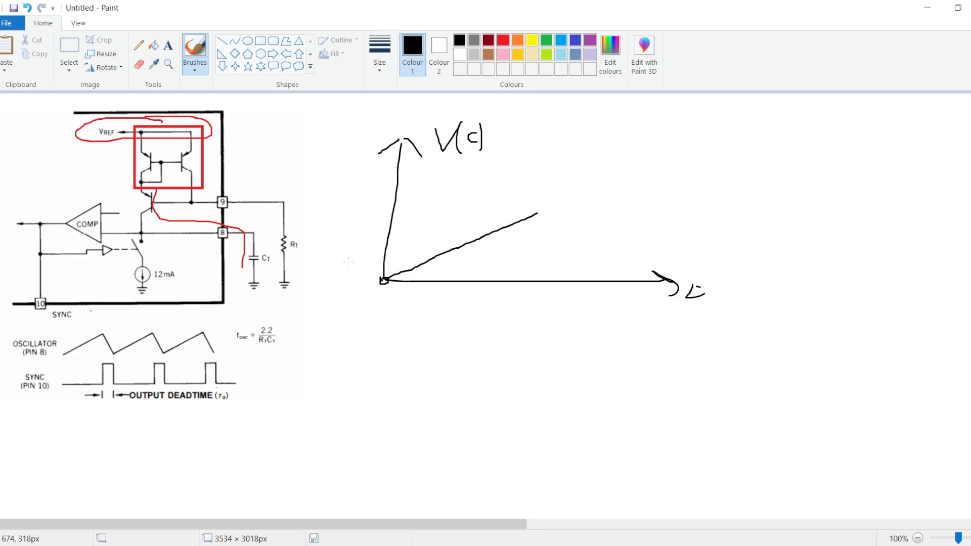
{"action": "mouse_move", "coordinate": [441, 212]}
{"action": "left_mouse_down"}
{"action": "mouse_move", "coordinate": [427, 234]}
{"action": "mouse_move", "coordinate": [458, 230]}
{"action": "left_mouse_up"}
{"action": "left_click_drag", "start_coordinate": [459, 208], "coordinate": [471, 227]}
{"action": "mouse_move", "coordinate": [481, 210]}
{"action": "left_mouse_down"}
{"action": "mouse_move", "coordinate": [471, 216]}
{"action": "mouse_move", "coordinate": [481, 224]}
{"action": "left_mouse_up"}
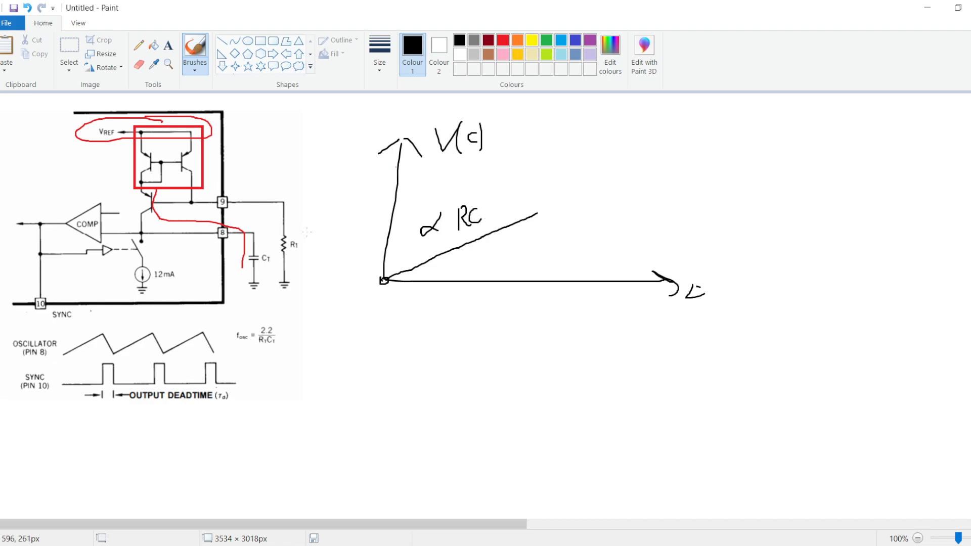
- Draw green rectangles around resistor RT and capacitor CT in the schematic
{"action": "left_click", "coordinate": [547, 40]}
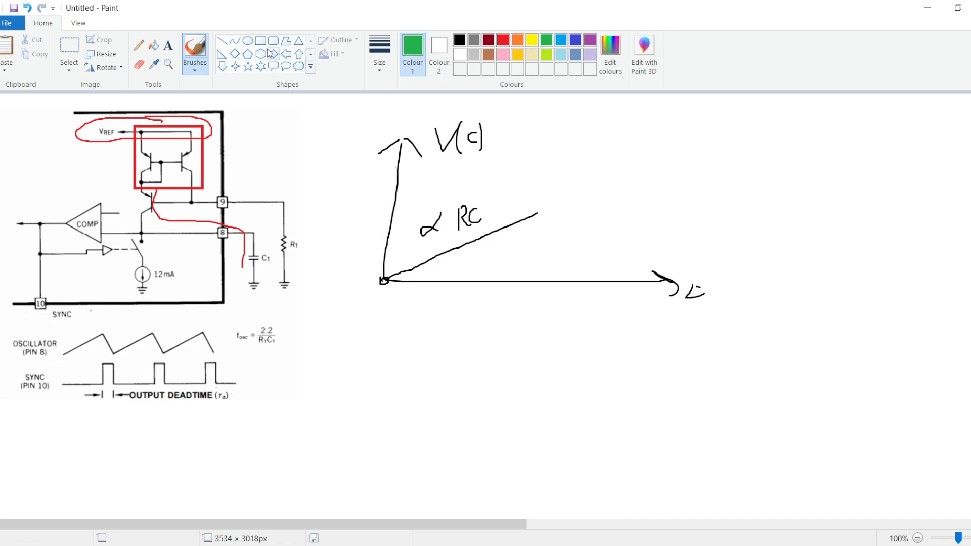
{"action": "left_click", "coordinate": [260, 41]}
{"action": "left_click_drag", "start_coordinate": [306, 273], "coordinate": [276, 218]}
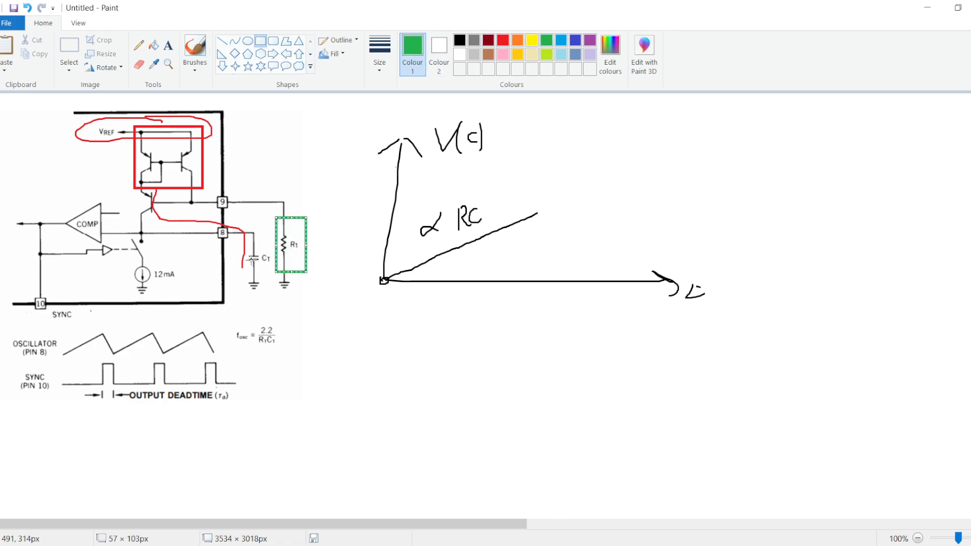
{"action": "mouse_move", "coordinate": [265, 277]}
{"action": "left_mouse_down"}
{"action": "mouse_move", "coordinate": [242, 227]}
{"action": "mouse_move", "coordinate": [245, 244]}
{"action": "left_mouse_up"}
- Mark in black brush the comparator's upper input, feedback line and switch driver, with arrows at the 12 mA source and first falling oscillator ramp
{"action": "left_click", "coordinate": [195, 51]}
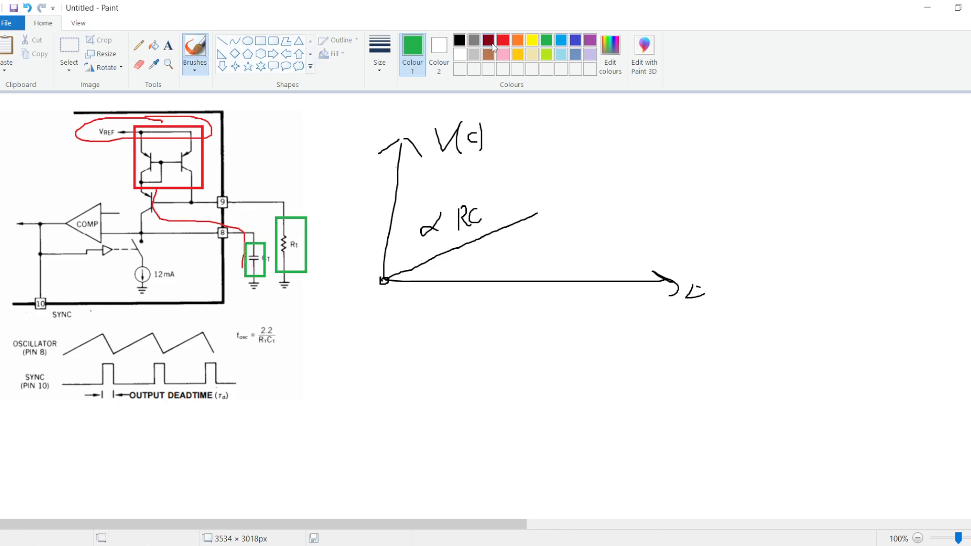
{"action": "left_click", "coordinate": [458, 41]}
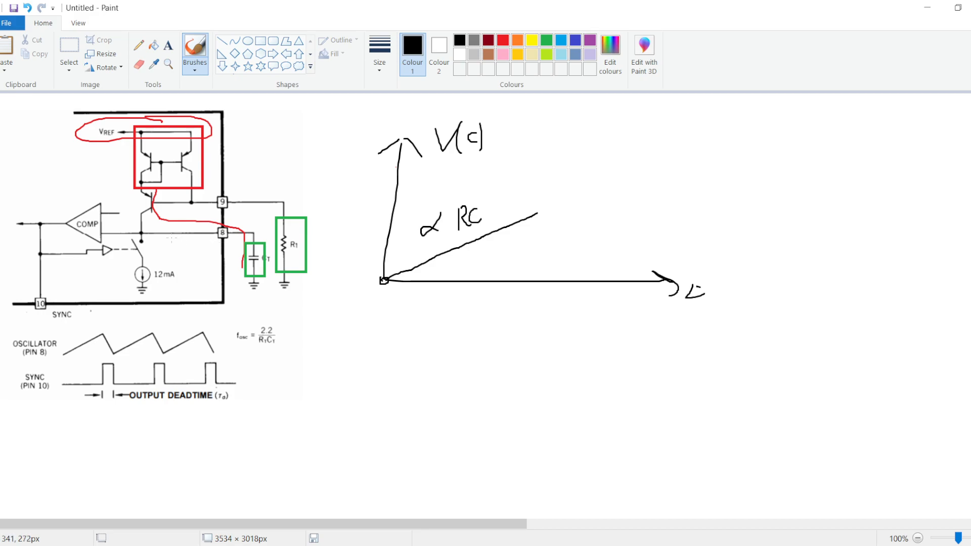
{"action": "mouse_move", "coordinate": [121, 206]}
{"action": "left_mouse_down"}
{"action": "mouse_move", "coordinate": [127, 223]}
{"action": "mouse_move", "coordinate": [119, 221]}
{"action": "left_mouse_up"}
{"action": "mouse_move", "coordinate": [60, 226]}
{"action": "left_mouse_down"}
{"action": "mouse_move", "coordinate": [43, 251]}
{"action": "mouse_move", "coordinate": [68, 255]}
{"action": "left_mouse_up"}
{"action": "mouse_move", "coordinate": [120, 239]}
{"action": "left_mouse_down"}
{"action": "mouse_move", "coordinate": [99, 260]}
{"action": "mouse_move", "coordinate": [142, 256]}
{"action": "mouse_move", "coordinate": [116, 240]}
{"action": "left_mouse_up"}
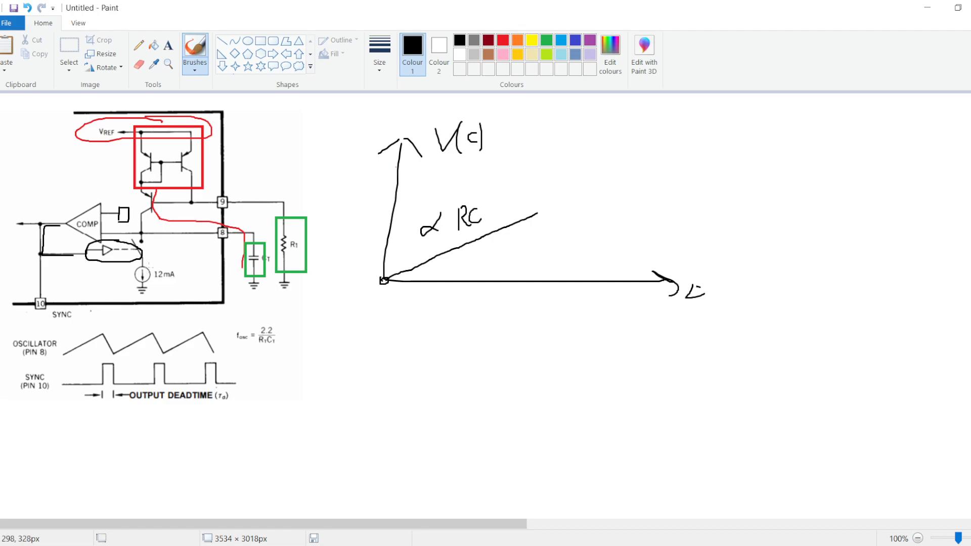
{"action": "mouse_move", "coordinate": [176, 254]}
{"action": "left_mouse_down"}
{"action": "mouse_move", "coordinate": [160, 265]}
{"action": "mouse_move", "coordinate": [170, 264]}
{"action": "mouse_move", "coordinate": [164, 258]}
{"action": "left_mouse_up"}
{"action": "left_click_drag", "start_coordinate": [120, 322], "coordinate": [104, 348]}
- In green, label the first oscillator ramp "RC", point arrows at the second falling ramp and current source, and write "1A" beside the source
{"action": "left_click", "coordinate": [547, 40]}
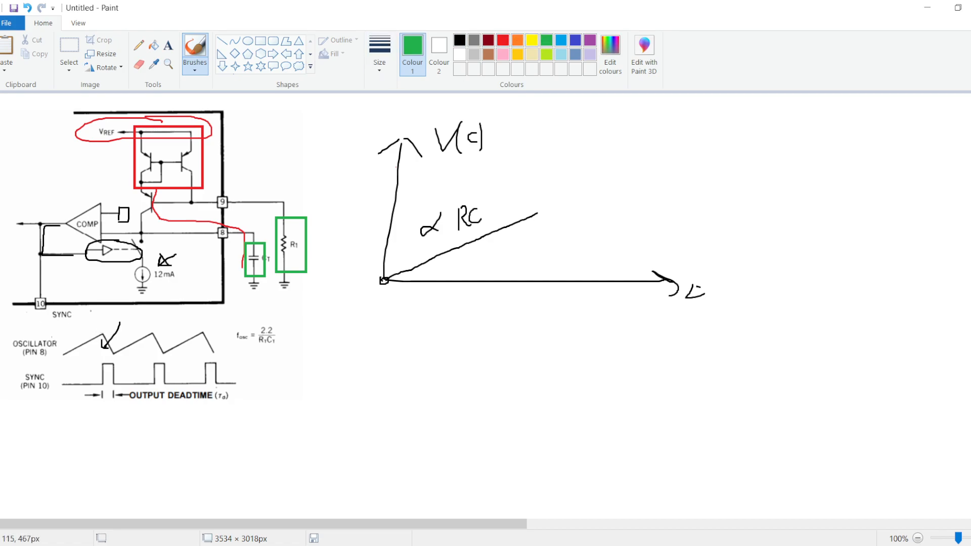
{"action": "mouse_move", "coordinate": [74, 327]}
{"action": "left_mouse_down"}
{"action": "mouse_move", "coordinate": [75, 345]}
{"action": "mouse_move", "coordinate": [86, 340]}
{"action": "left_mouse_up"}
{"action": "mouse_move", "coordinate": [177, 325]}
{"action": "left_mouse_down"}
{"action": "mouse_move", "coordinate": [163, 335]}
{"action": "mouse_move", "coordinate": [158, 293]}
{"action": "left_mouse_up"}
{"action": "left_click_drag", "start_coordinate": [186, 277], "coordinate": [203, 282]}
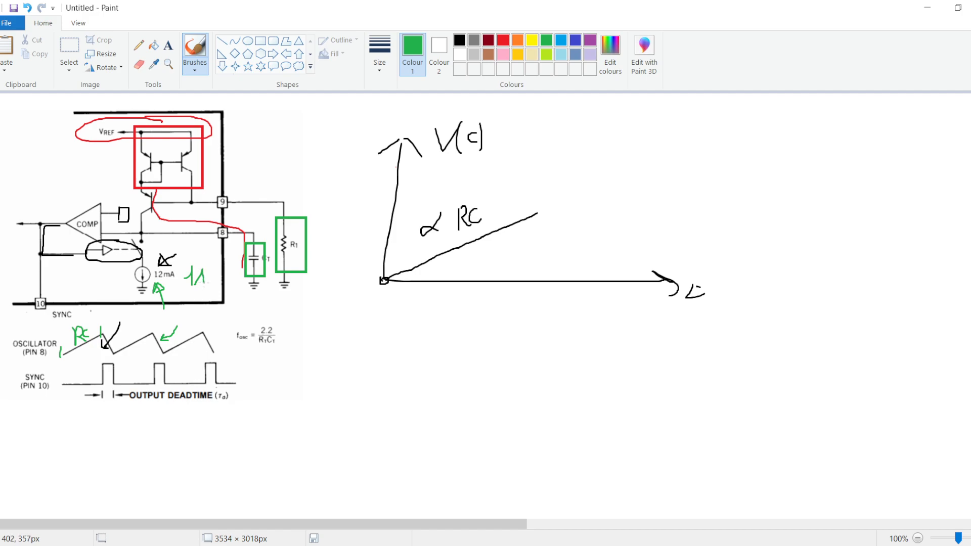
- Sketch a green four-tooth sawtooth wave with vertical falling edges below the graph, with an arrow pointing to the second peak
{"action": "mouse_move", "coordinate": [273, 384]}
{"action": "left_mouse_down"}
{"action": "mouse_move", "coordinate": [383, 347]}
{"action": "mouse_move", "coordinate": [382, 386]}
{"action": "mouse_move", "coordinate": [466, 355]}
{"action": "mouse_move", "coordinate": [459, 389]}
{"action": "mouse_move", "coordinate": [557, 352]}
{"action": "mouse_move", "coordinate": [559, 391]}
{"action": "mouse_move", "coordinate": [637, 350]}
{"action": "mouse_move", "coordinate": [643, 393]}
{"action": "left_mouse_up"}
{"action": "left_click_drag", "start_coordinate": [467, 311], "coordinate": [462, 349]}
{"action": "mouse_move", "coordinate": [456, 338]}
{"action": "left_mouse_down"}
{"action": "mouse_move", "coordinate": [461, 349]}
{"action": "mouse_move", "coordinate": [468, 340]}
{"action": "left_mouse_up"}
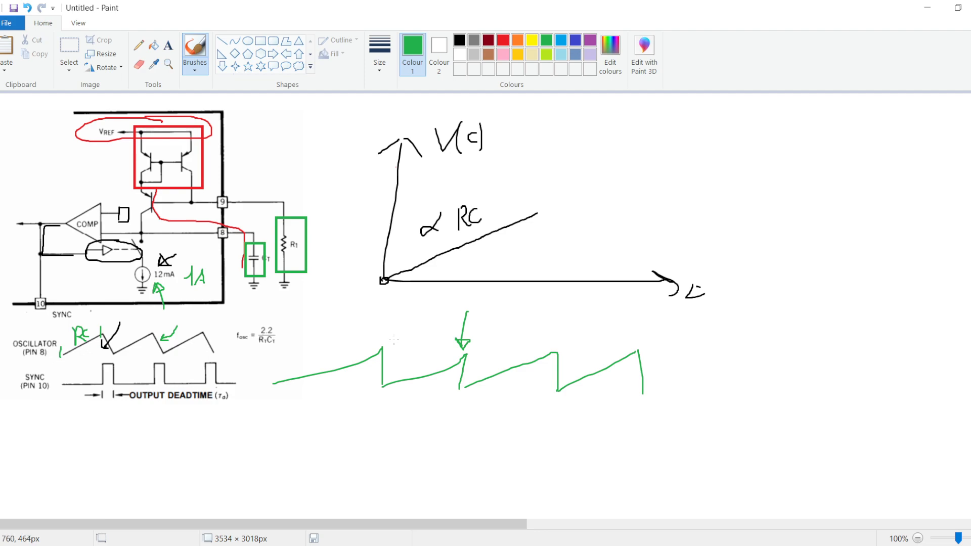
- In red, point an arrow at the sawtooth's first ramp, mark the last oscillator ramp, and circle the whole sawtooth
{"action": "left_click", "coordinate": [503, 41]}
{"action": "left_click_drag", "start_coordinate": [330, 327], "coordinate": [331, 354]}
{"action": "left_click_drag", "start_coordinate": [320, 347], "coordinate": [334, 355]}
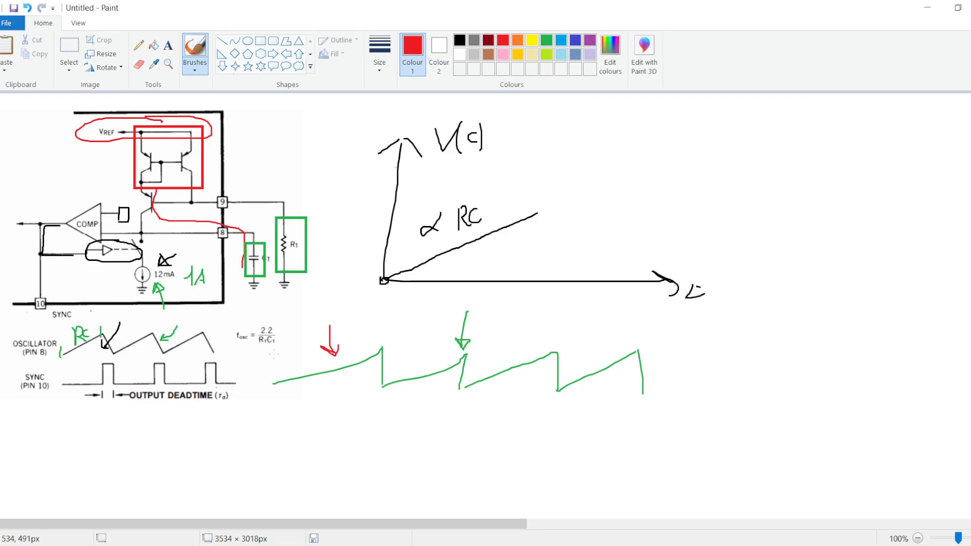
{"action": "left_click_drag", "start_coordinate": [229, 326], "coordinate": [220, 332]}
{"action": "mouse_move", "coordinate": [412, 342]}
{"action": "left_mouse_down"}
{"action": "mouse_move", "coordinate": [266, 374]}
{"action": "mouse_move", "coordinate": [622, 405]}
{"action": "mouse_move", "coordinate": [395, 344]}
{"action": "left_mouse_up"}
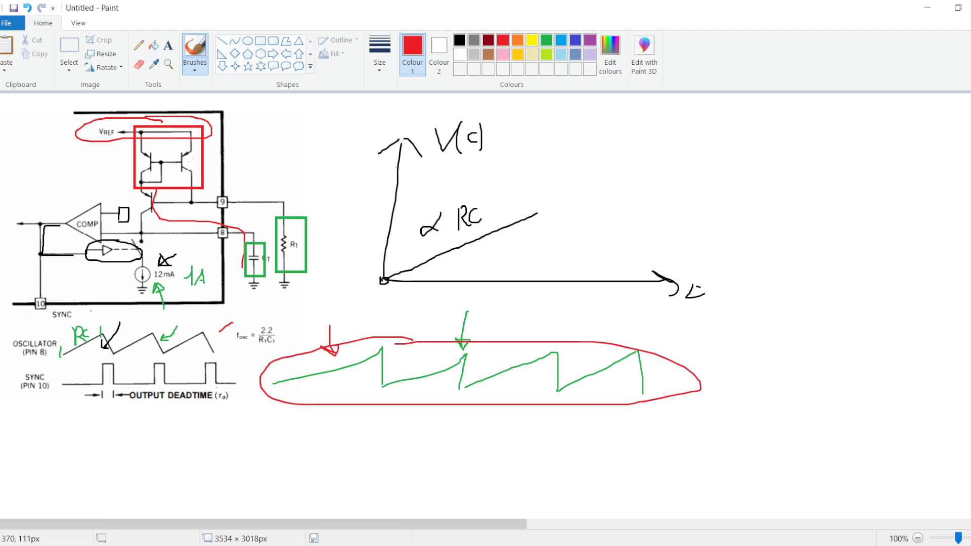
- Switch to LTspice XVII and bring up component selection on the blank schematic
{"action": "left_click", "coordinate": [148, 542]}
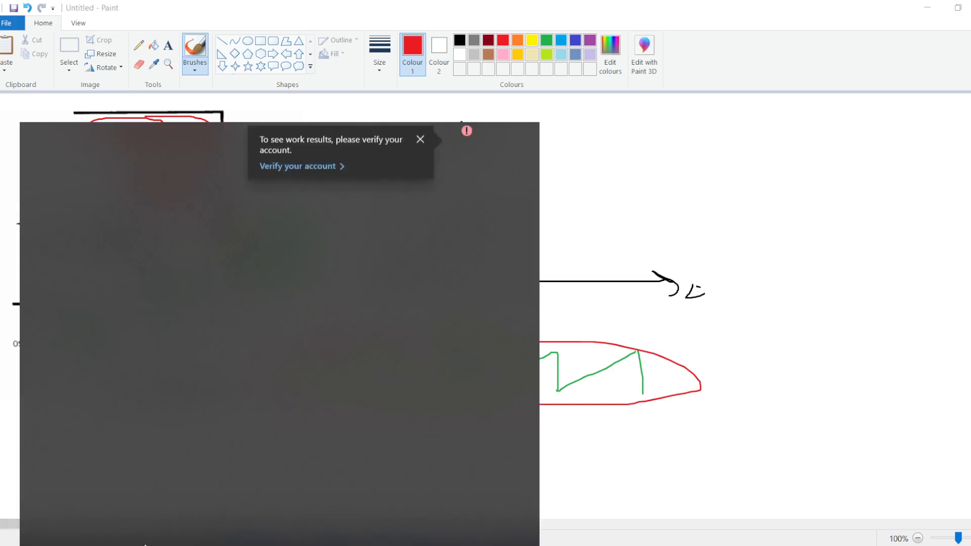
{"action": "type", "text": "lts"}
{"action": "key", "text": "Return"}
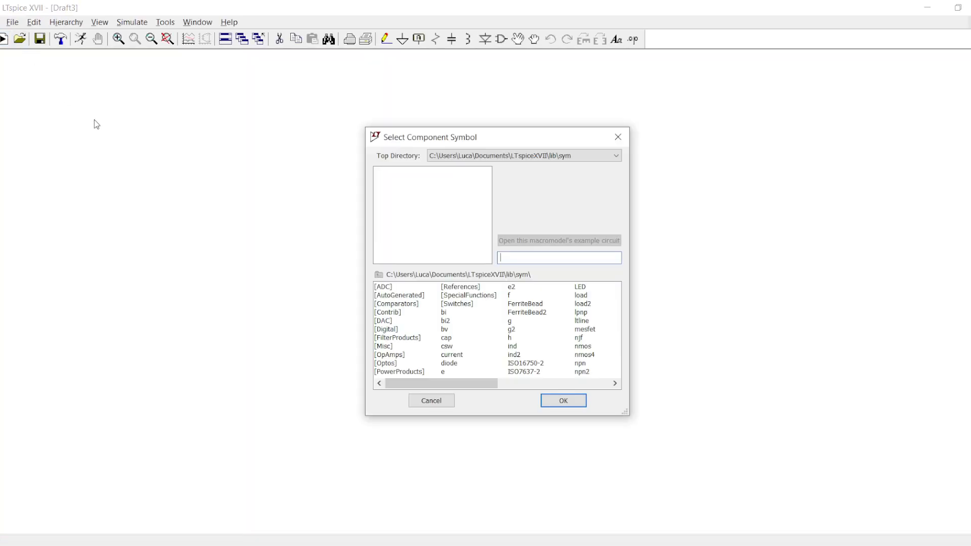
- Place a voltage source on the schematic and set its value to 5
{"action": "type", "text": "v"}
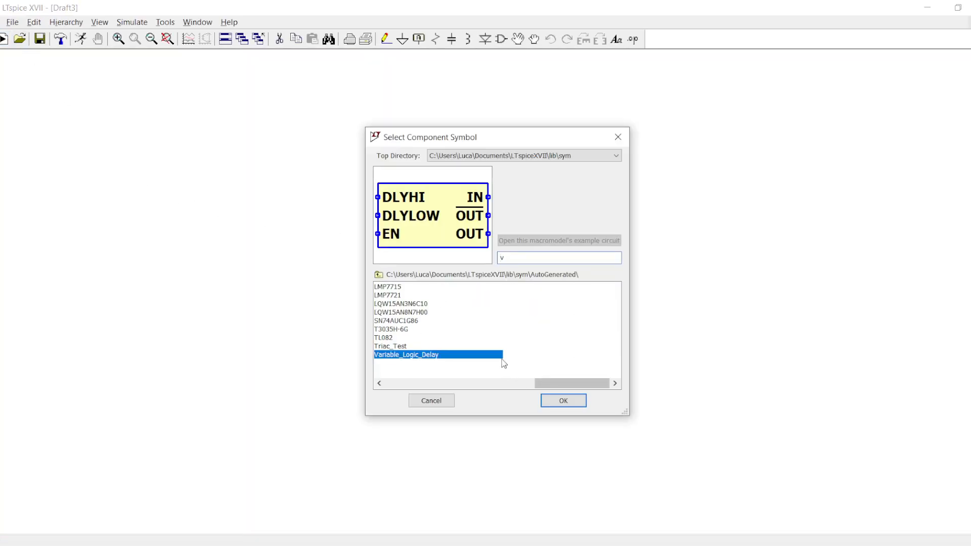
{"action": "type", "text": "oltage"}
{"action": "key", "text": "Return"}
{"action": "left_click", "coordinate": [143, 253]}
{"action": "right_click", "coordinate": [143, 253]}
{"action": "type", "text": "5"}
{"action": "key", "text": "Return"}
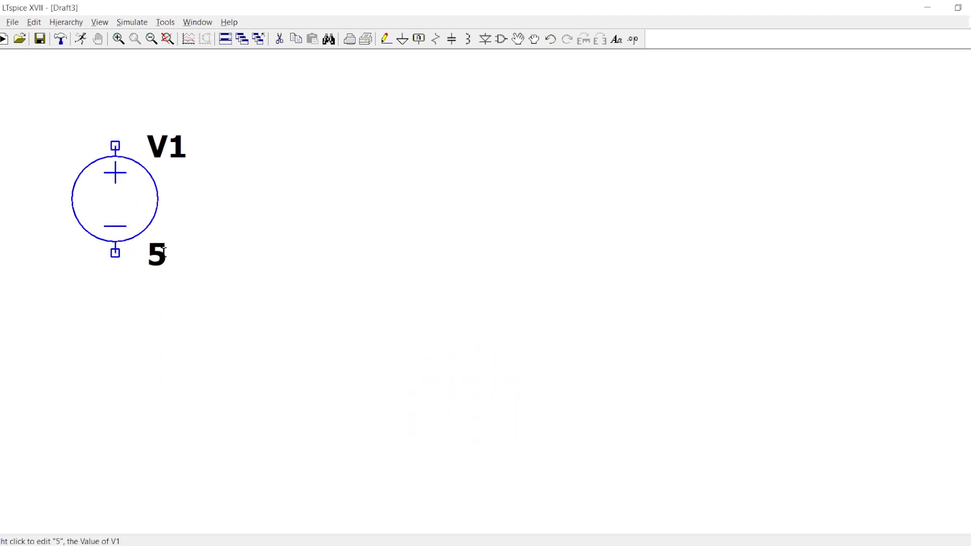
- Ground the voltage source's negative terminal and run a supply wire up and across from its positive terminal
{"action": "key", "text": "g"}
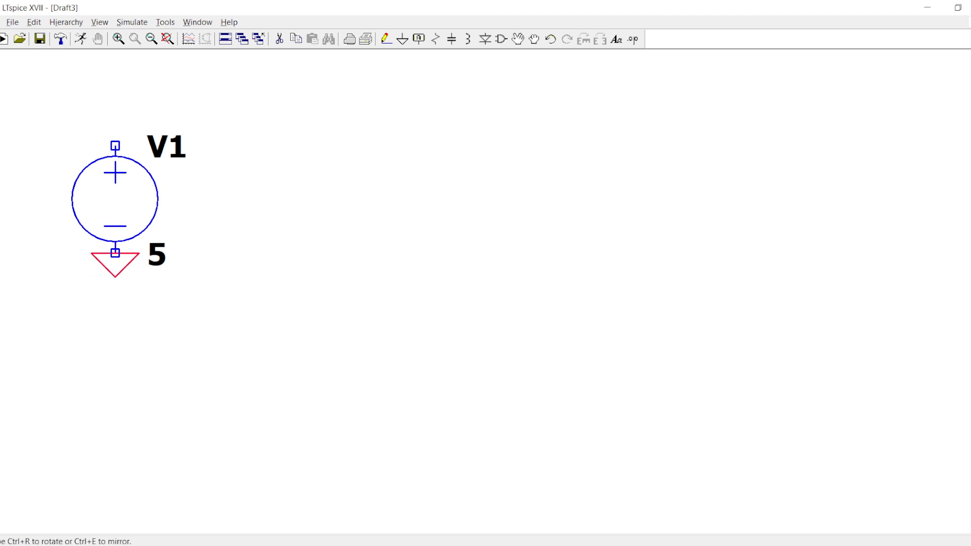
{"action": "left_click", "coordinate": [115, 253]}
{"action": "key", "text": "F3"}
{"action": "left_click", "coordinate": [115, 145]}
- Place two PNP transistors side by side below the supply wire, with their emitters facing up
{"action": "key", "text": "F2"}
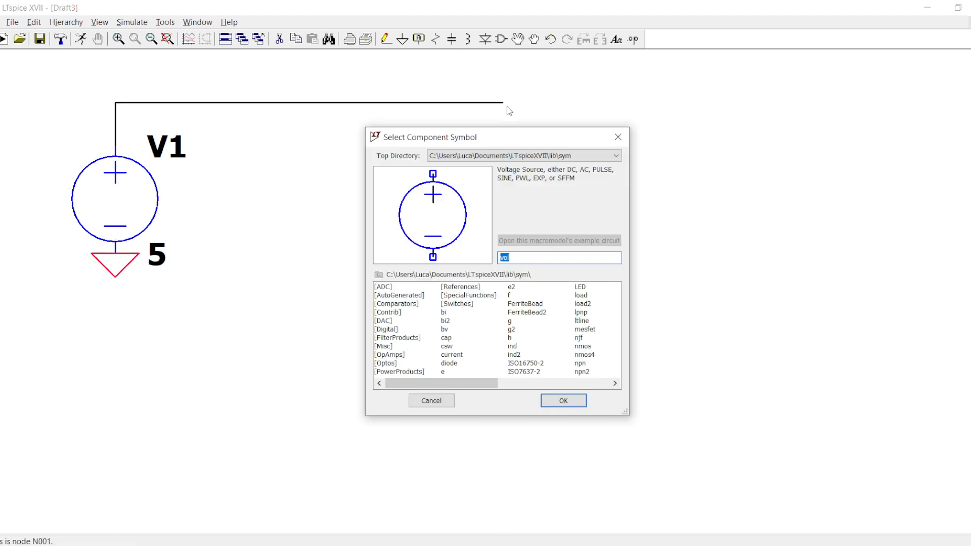
{"action": "type", "text": "pnp"}
{"action": "key", "text": "Return"}
{"action": "key", "text": "ctrl+r"}
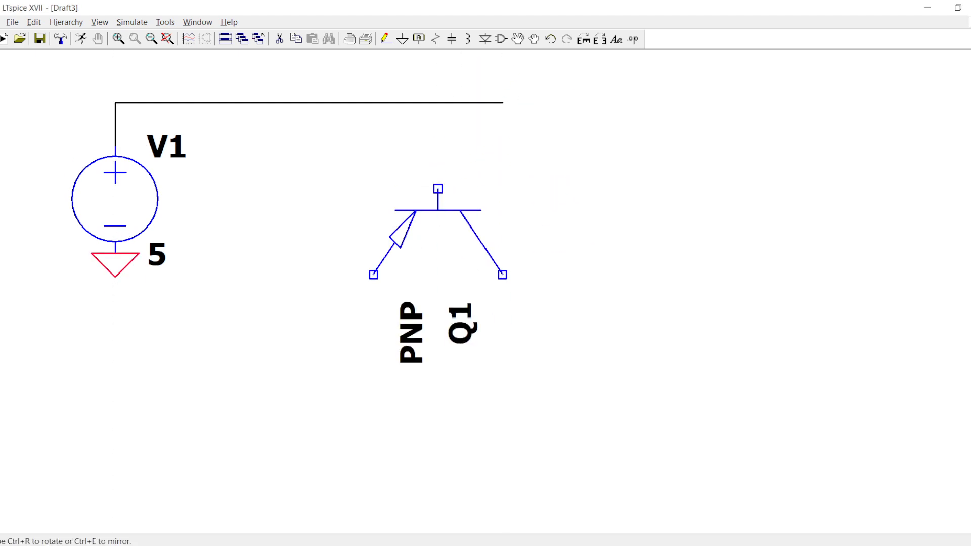
{"action": "key", "text": "ctrl+r"}
{"action": "key", "text": "ctrl+e"}
{"action": "left_click", "coordinate": [374, 296]}
{"action": "key", "text": "ctrl+e"}
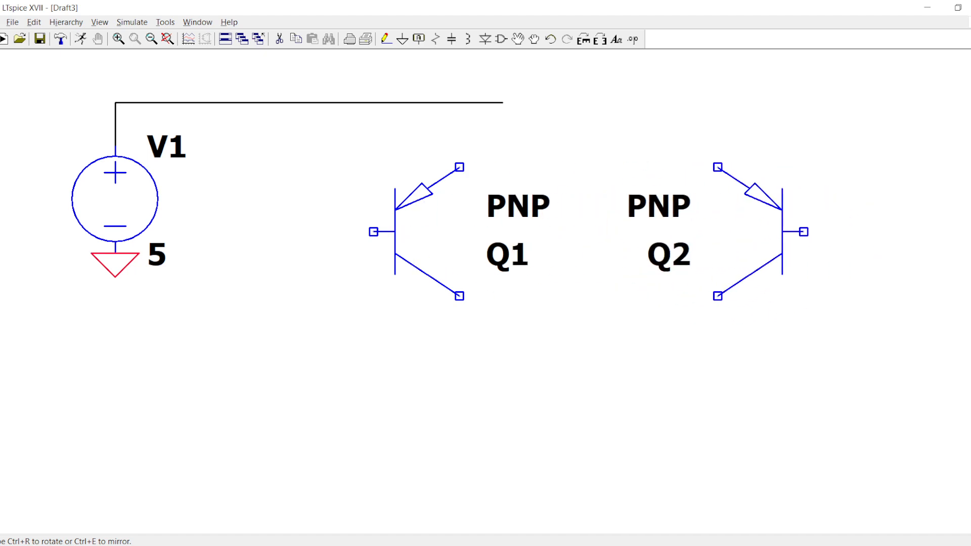
{"action": "key", "text": "ctrl+e"}
{"action": "left_click", "coordinate": [717, 296]}
{"action": "key", "text": "Escape"}
- Mirror transistor Q1 so its base faces Q2, and wire the two bases together
{"action": "key", "text": "F7"}
{"action": "left_click_drag", "start_coordinate": [336, 156], "coordinate": [586, 357]}
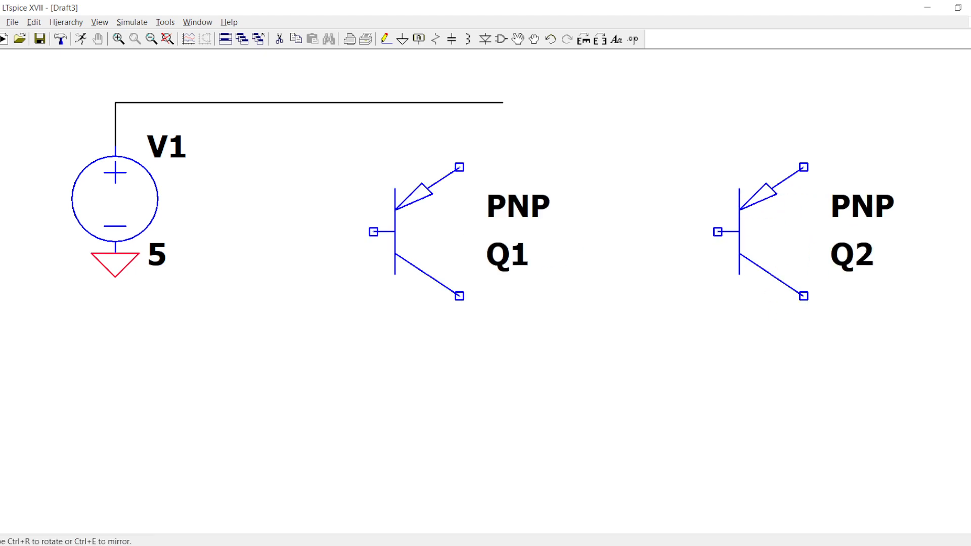
{"action": "key", "text": "ctrl+e"}
{"action": "key", "text": "F3"}
{"action": "left_click", "coordinate": [545, 231]}
{"action": "left_click", "coordinate": [718, 231]}
{"action": "right_click", "coordinate": [542, 206]}
- Wire both transistors' emitters to the supply line and join their collectors with a wire underneath
{"action": "key", "text": "F3"}
{"action": "left_click", "coordinate": [459, 167]}
{"action": "left_click", "coordinate": [459, 103]}
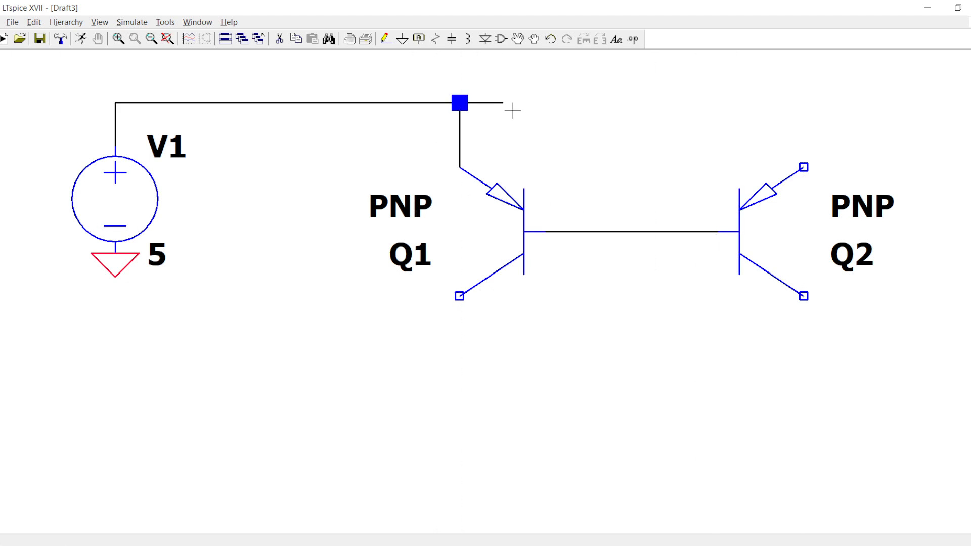
{"action": "left_click", "coordinate": [804, 318]}
{"action": "left_click", "coordinate": [460, 317]}
{"action": "left_click", "coordinate": [459, 296]}
{"action": "right_click", "coordinate": [459, 296]}
- Assign the 2N2907 transistor model to both Q1 and Q2
{"action": "right_click", "coordinate": [521, 245]}
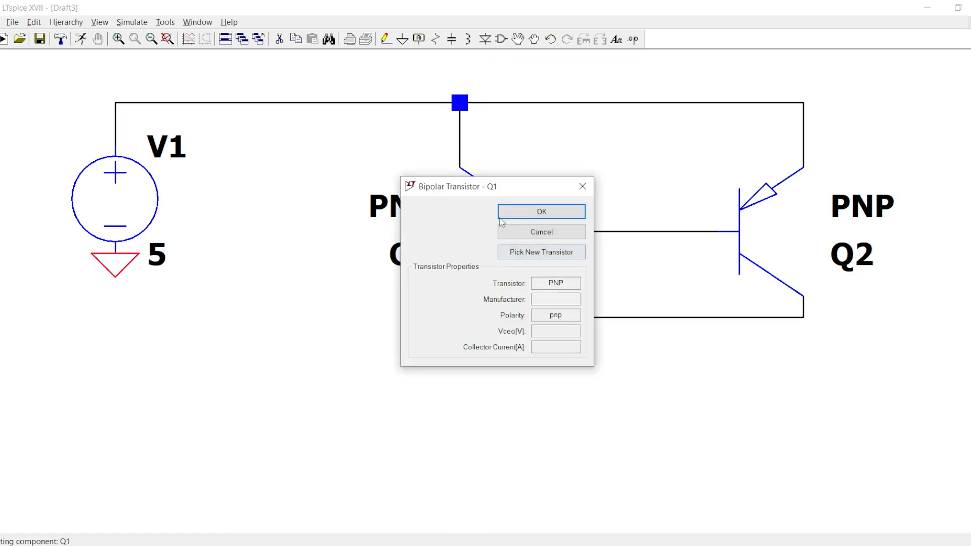
{"action": "left_click", "coordinate": [519, 248]}
{"action": "left_click", "coordinate": [656, 208]}
{"action": "right_click", "coordinate": [728, 227]}
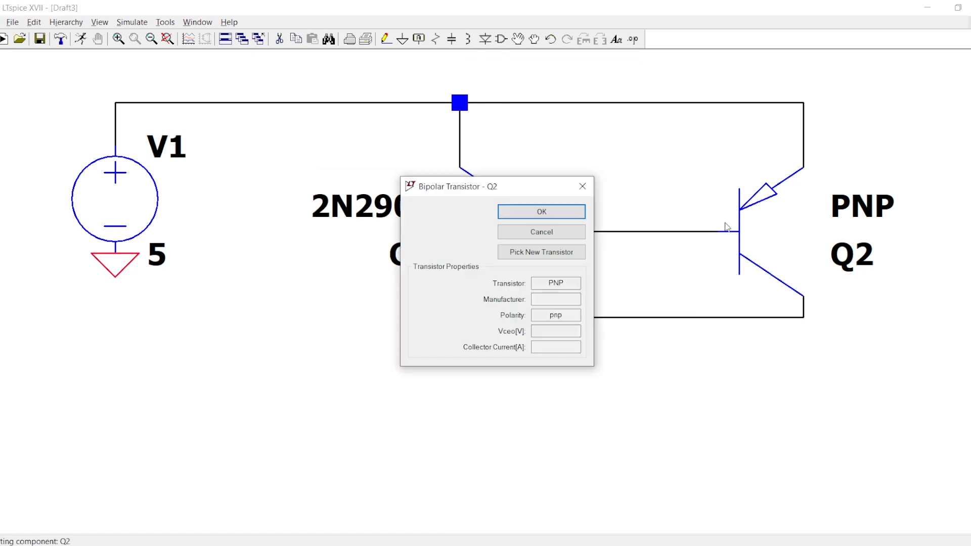
{"action": "left_click", "coordinate": [499, 256]}
{"action": "left_click", "coordinate": [638, 212]}
- Copy Q1 directly below itself, wiring the copy's emitter to the joined collectors and extending a wire down from its collector
{"action": "scroll", "coordinate": [520, 288], "scroll_direction": "down", "scroll_amount": 2}
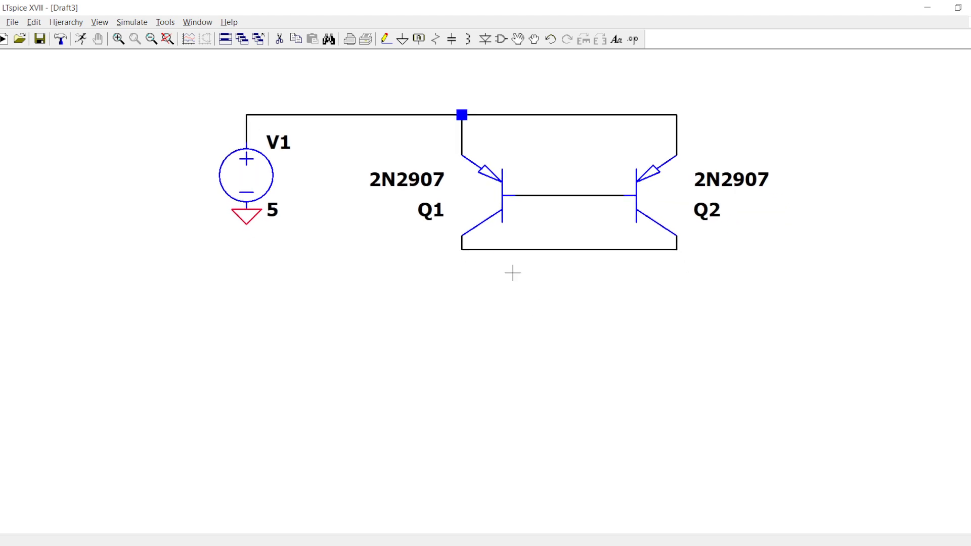
{"action": "left_click", "coordinate": [449, 153]}
{"action": "left_click", "coordinate": [449, 301]}
{"action": "key", "text": "F3"}
{"action": "left_click", "coordinate": [416, 200]}
{"action": "left_click", "coordinate": [415, 387]}
{"action": "right_click", "coordinate": [416, 387]}
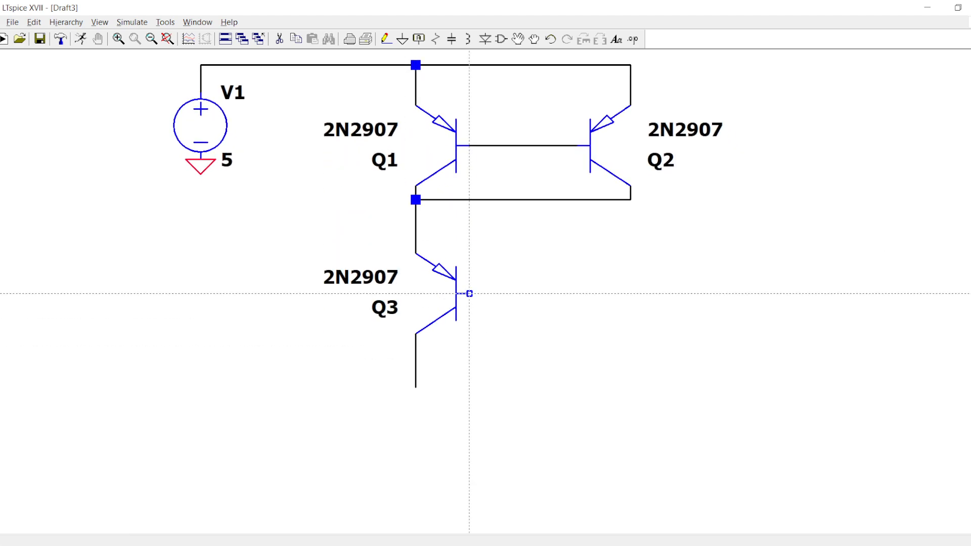
{"action": "key", "text": "g"}
{"action": "key", "text": "Escape"}
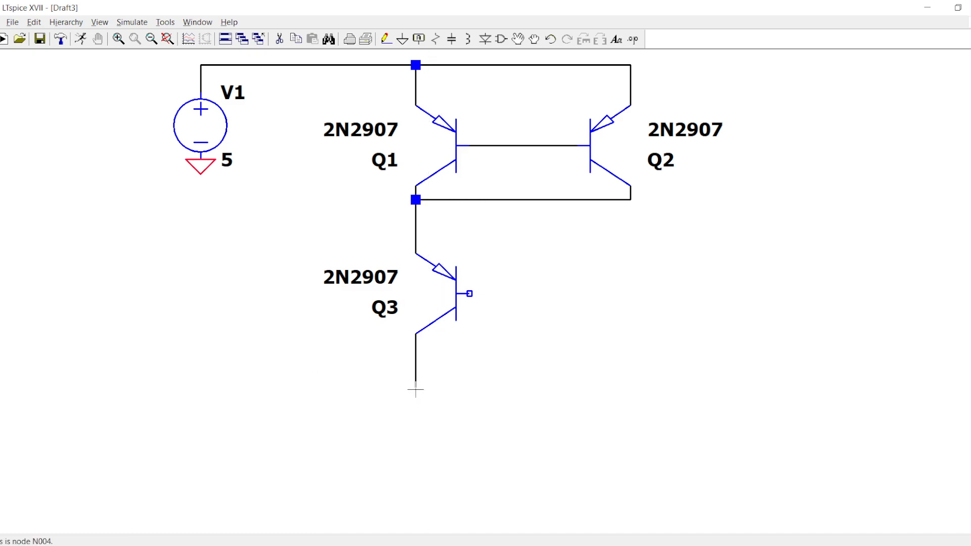
{"action": "scroll", "coordinate": [466, 368], "scroll_direction": "down", "scroll_amount": 1}
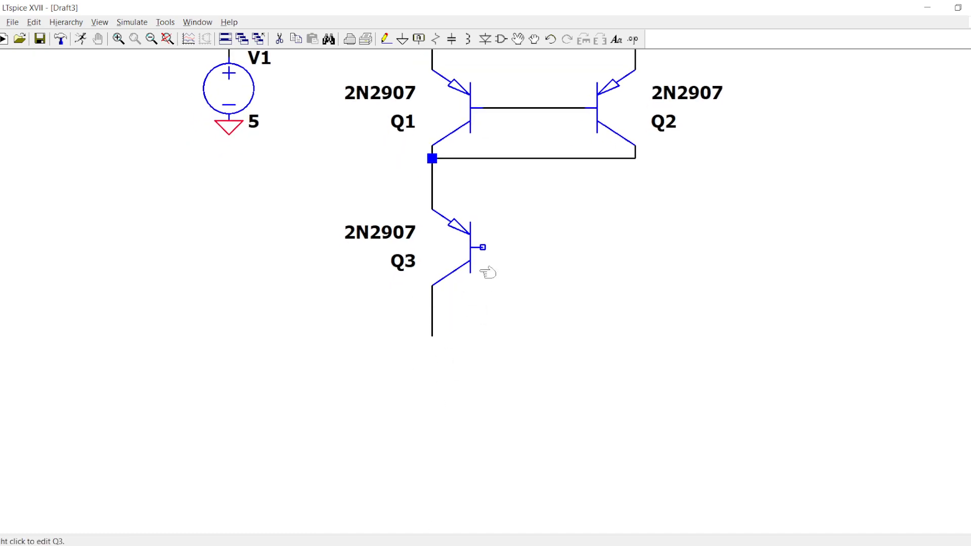
{"action": "key", "text": "F3"}
{"action": "key", "text": "Escape"}
- Place a capacitor below Q3, wiring its upper end to Q3's collector and its lower end to ground
{"action": "key", "text": "F2"}
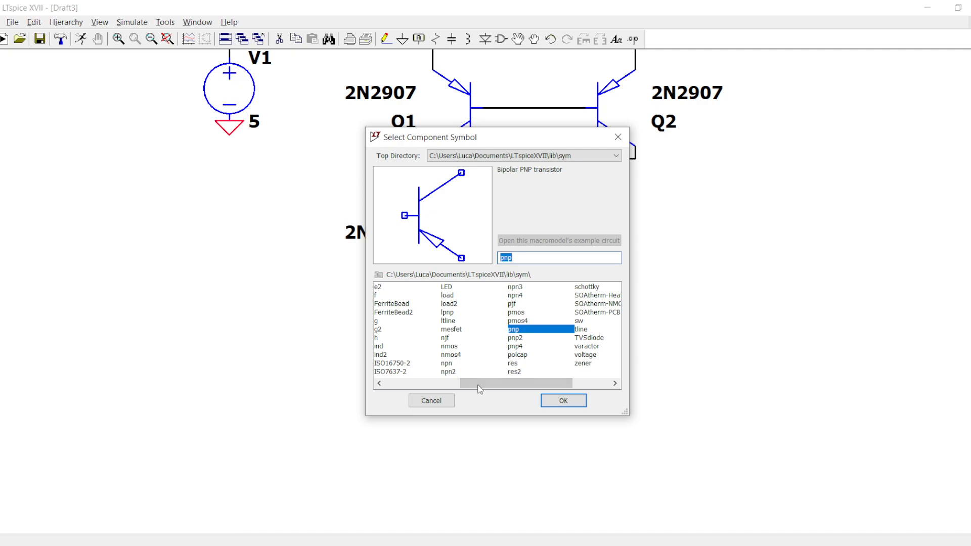
{"action": "type", "text": "cap"}
{"action": "key", "text": "Return"}
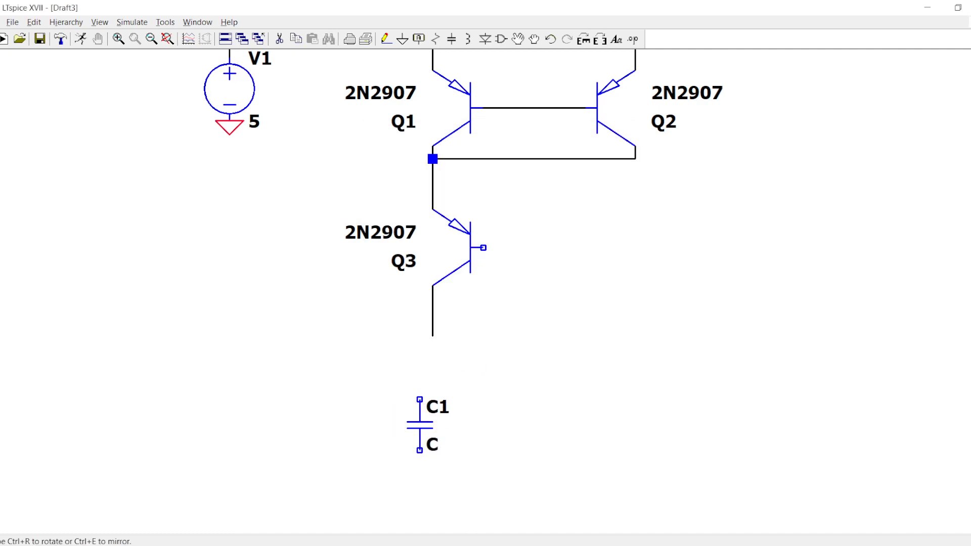
{"action": "left_click", "coordinate": [433, 425]}
{"action": "key", "text": "F3"}
{"action": "left_click", "coordinate": [432, 336]}
{"action": "left_click", "coordinate": [432, 475]}
{"action": "key", "text": "g"}
{"action": "left_click", "coordinate": [433, 476]}
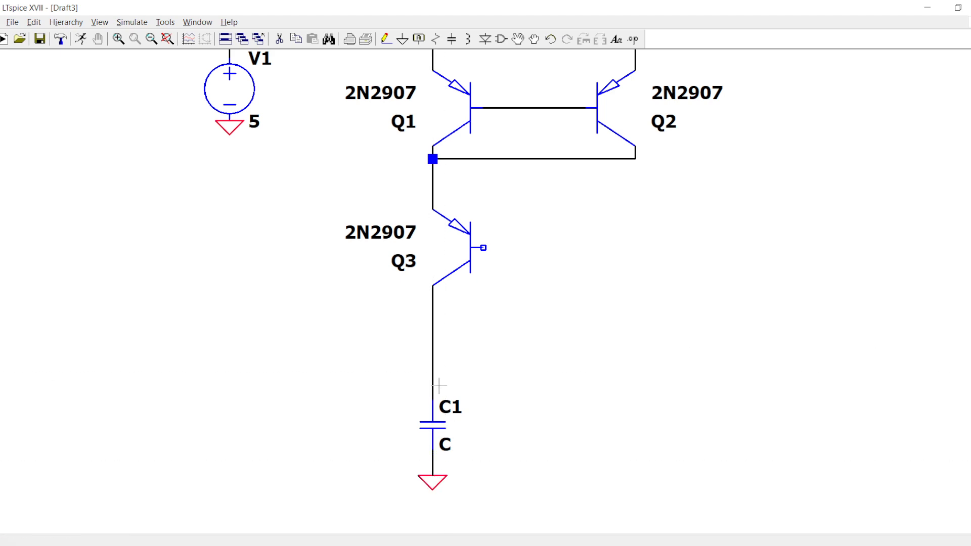
- Run a short wire stub off the node above the capacitor and attach the net label c to it
{"action": "left_click", "coordinate": [432, 387]}
{"action": "left_click", "coordinate": [470, 387]}
{"action": "key", "text": "F4"}
{"action": "left_click", "coordinate": [514, 326]}
{"action": "left_click", "coordinate": [470, 387]}
- Add the SPICE directive .ic V(c)=0 beside the capacitor
{"action": "type", "text": "s"}
{"action": "type", "text": ".ic V(c"}
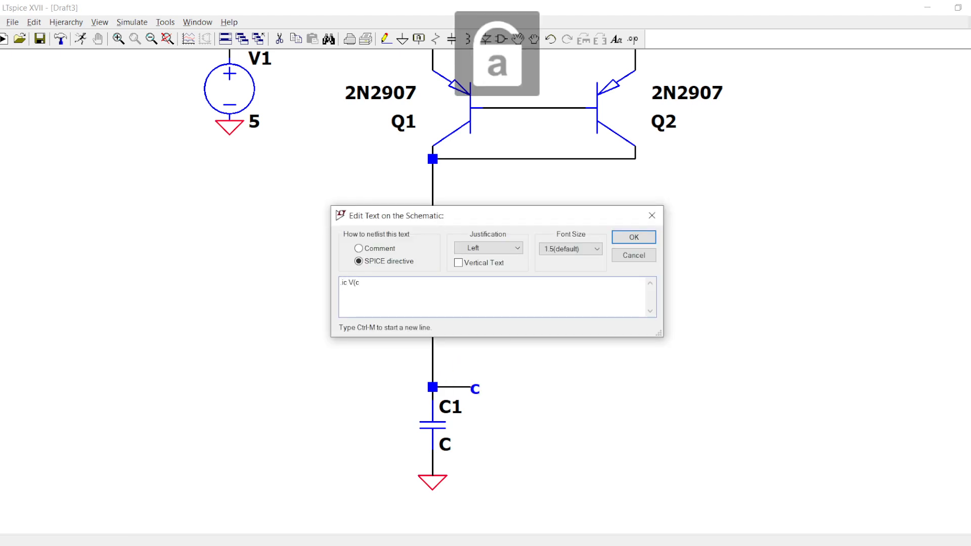
{"action": "type", "text": ")=9"}
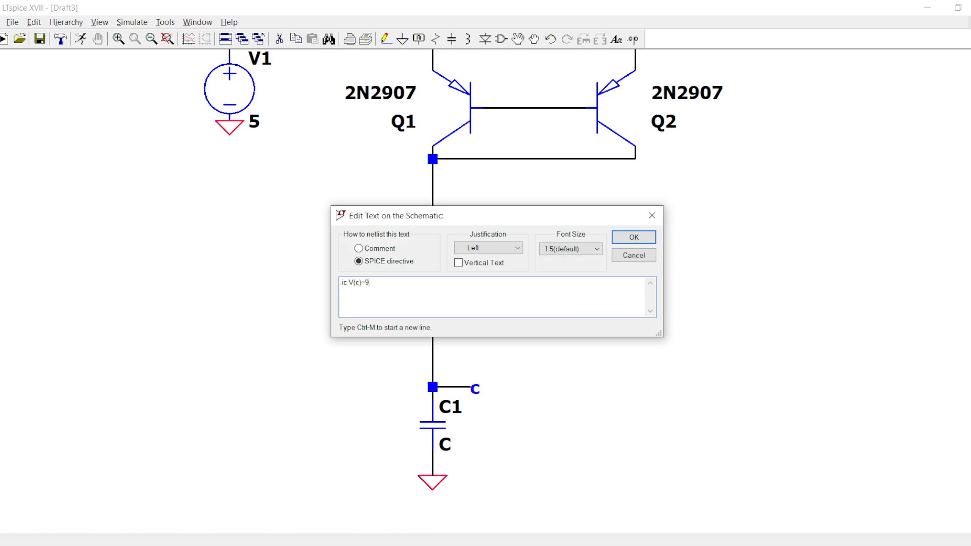
{"action": "key", "text": "Return"}
{"action": "left_click", "coordinate": [495, 416]}
{"action": "right_click", "coordinate": [506, 414]}
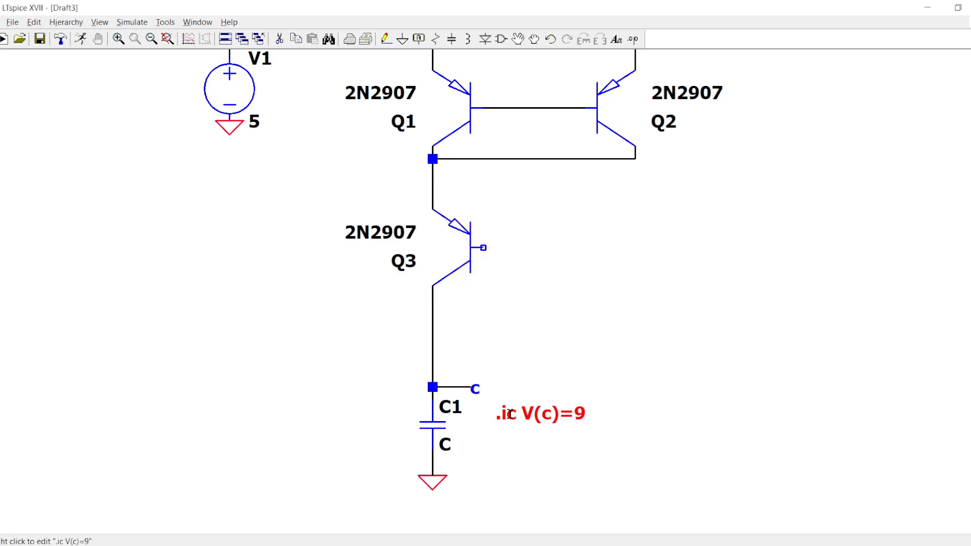
{"action": "key", "text": "BackSpace"}
{"action": "type", "text": "0"}
{"action": "key", "text": "Return"}
- Wire Q3's base to Q2's collector and extend that line down to a new ground symbol
{"action": "scroll", "coordinate": [480, 344], "scroll_direction": "up", "scroll_amount": 2}
{"action": "key", "text": "space"}
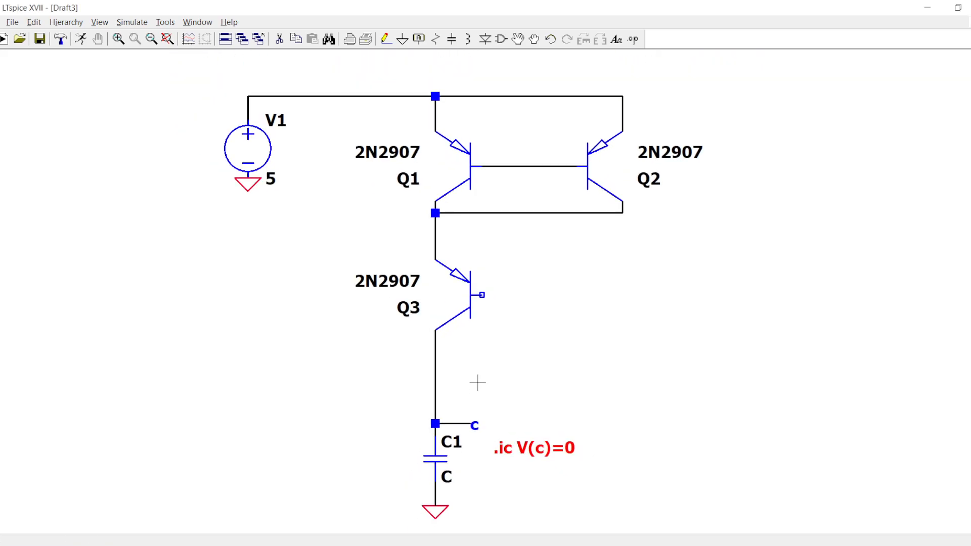
{"action": "key", "text": "F3"}
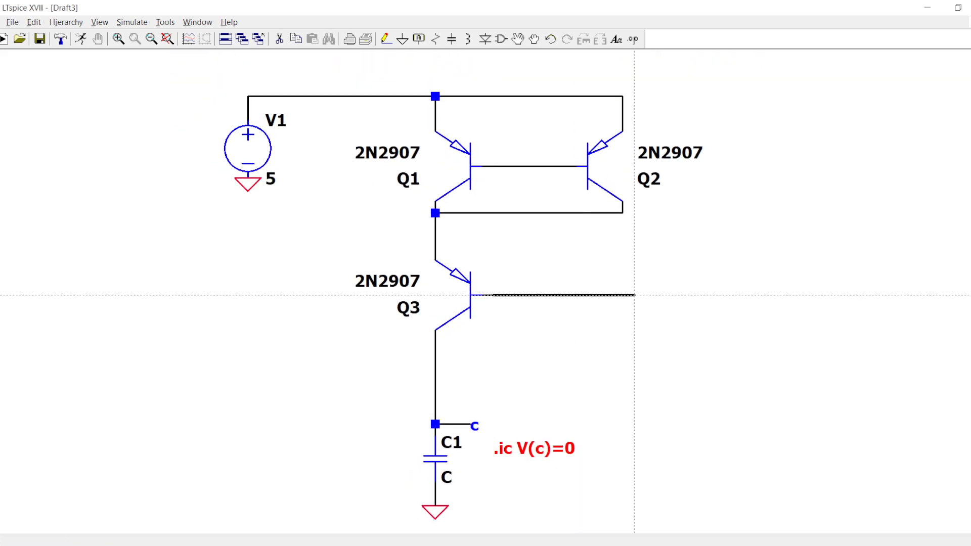
{"action": "left_click", "coordinate": [623, 213]}
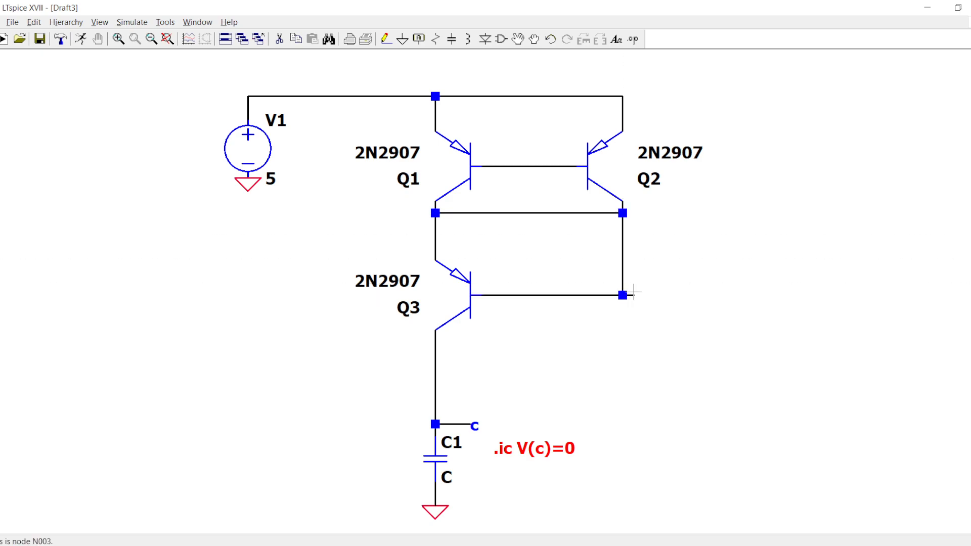
{"action": "right_click", "coordinate": [622, 295]}
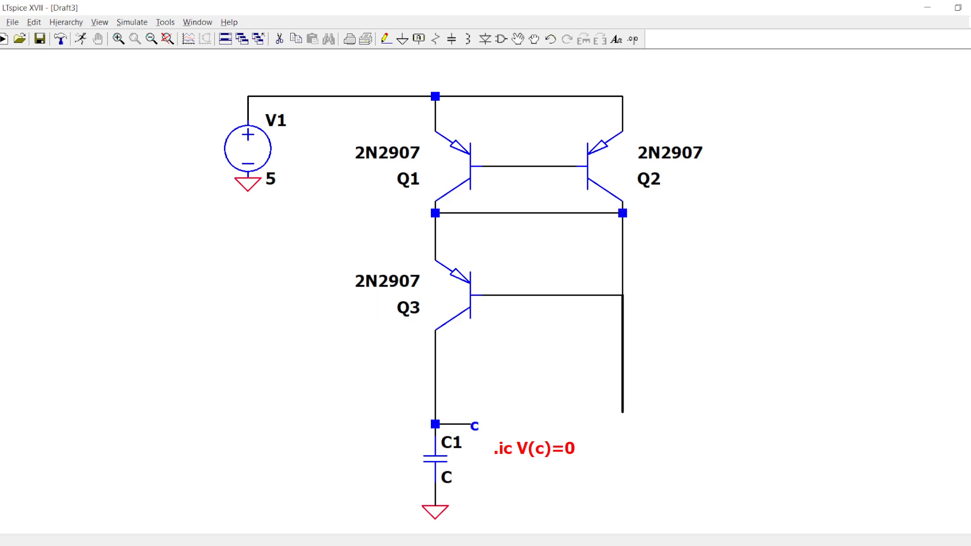
{"action": "left_click", "coordinate": [623, 493]}
{"action": "key", "text": "g"}
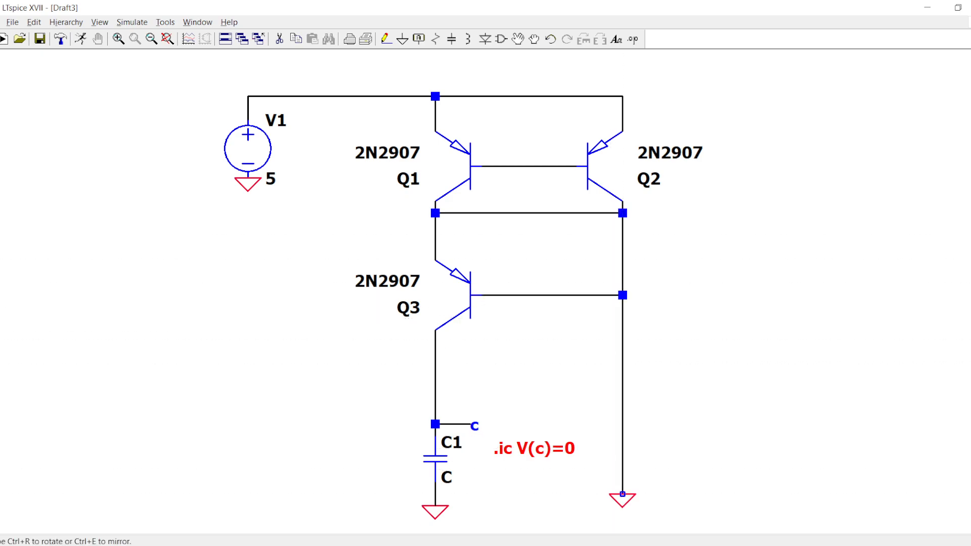
{"action": "left_click", "coordinate": [623, 494]}
- Place a resistor in the line just above its ground symbol and set its value to 1k
{"action": "key", "text": "r"}
{"action": "left_click", "coordinate": [643, 456]}
{"action": "right_click", "coordinate": [649, 470]}
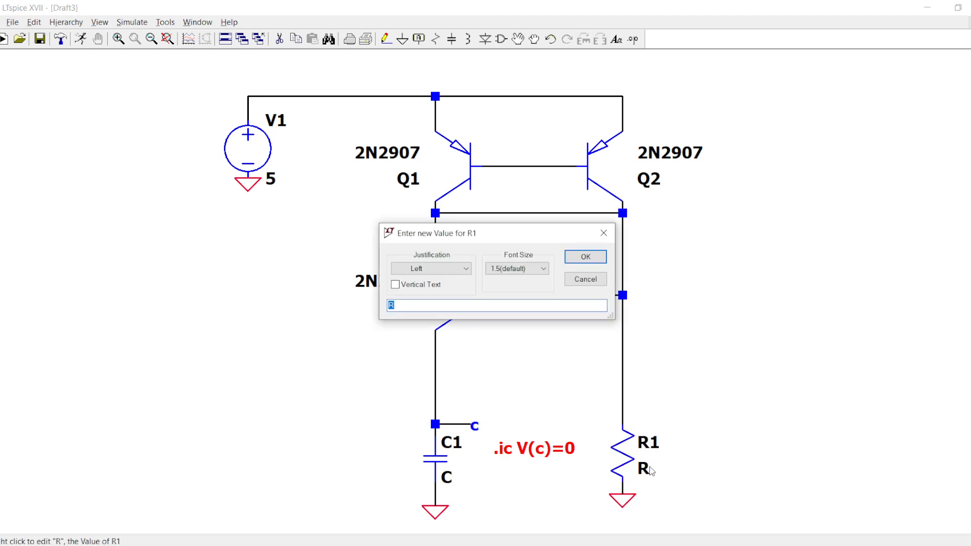
{"action": "type", "text": "1k"}
{"action": "key", "text": "Return"}
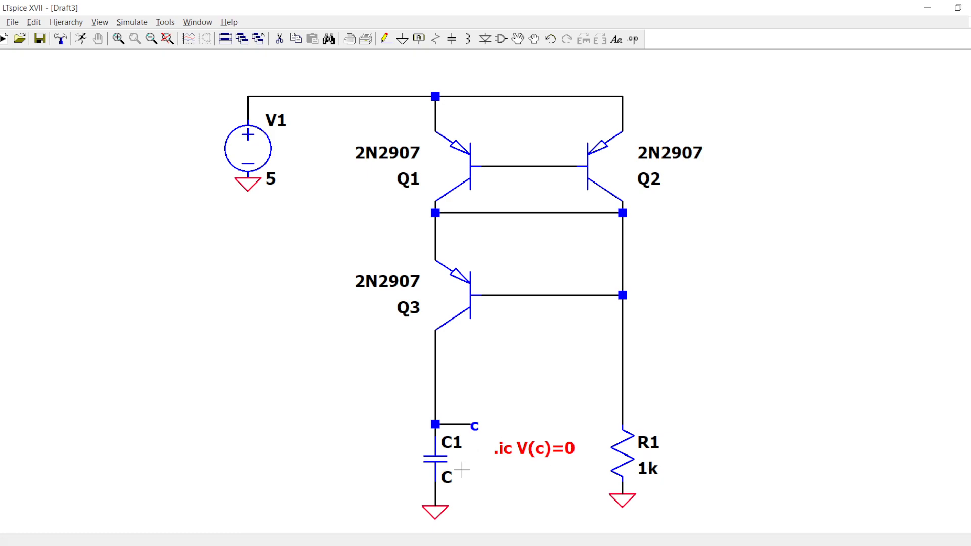
- Set capacitor C1's value to 50n
{"action": "right_click", "coordinate": [447, 477]}
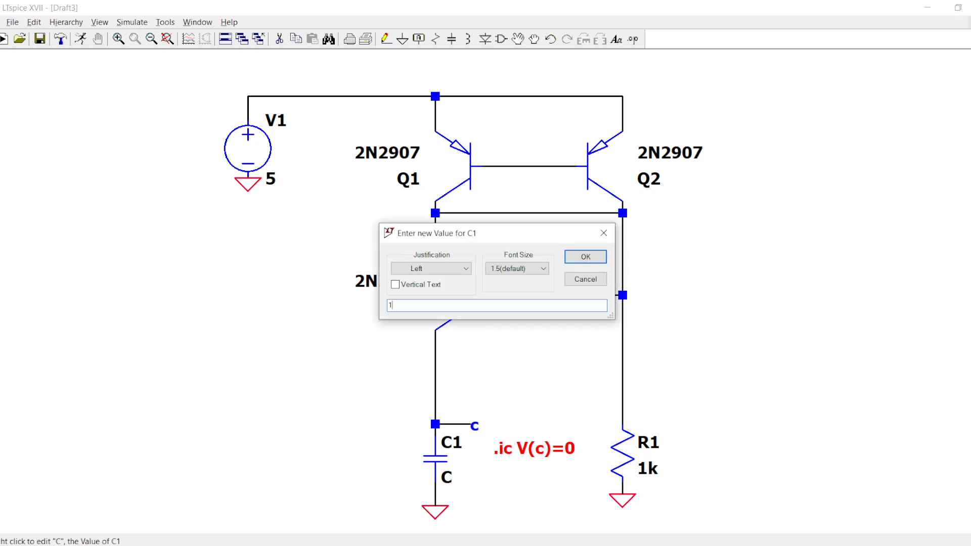
{"action": "type", "text": "50n"}
{"action": "key", "text": "Return"}
- Shift Q3 and its base wire down towards the capacitor, stretching the attached wires to leave more room below Q1
{"action": "scroll", "coordinate": [469, 393], "scroll_direction": "down", "scroll_amount": 2}
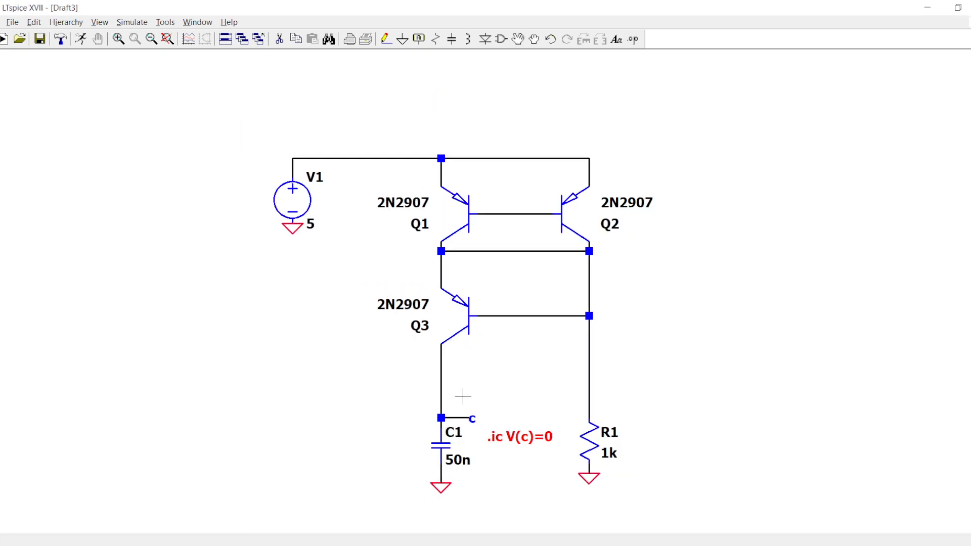
{"action": "left_click_drag", "start_coordinate": [493, 374], "coordinate": [511, 345]}
{"action": "left_click_drag", "start_coordinate": [424, 220], "coordinate": [424, 219]}
{"action": "left_click_drag", "start_coordinate": [362, 216], "coordinate": [755, 326]}
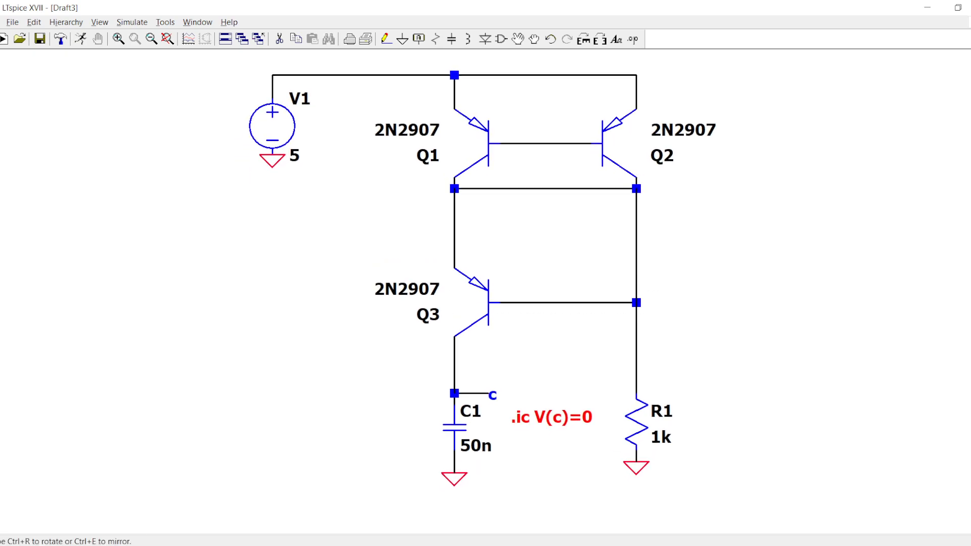
{"action": "left_click", "coordinate": [556, 303]}
{"action": "scroll", "coordinate": [503, 304], "scroll_direction": "down", "scroll_amount": 1}
{"action": "mouse_move", "coordinate": [526, 336]}
{"action": "left_mouse_down"}
{"action": "mouse_move", "coordinate": [570, 316]}
{"action": "mouse_move", "coordinate": [524, 334]}
{"action": "left_mouse_up"}
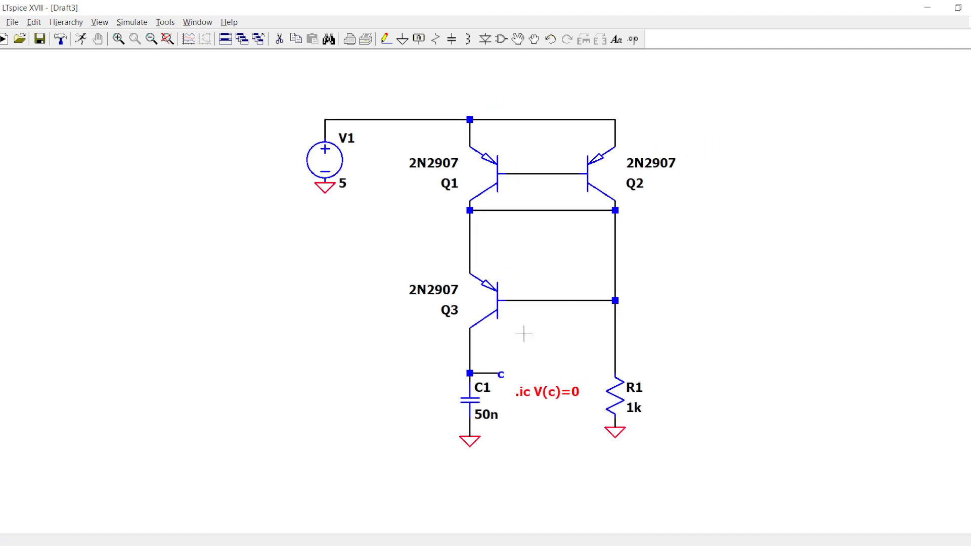
- Run a transient simulation with a 1m stop time and plot C1's current, followed by the voltage at node c
{"action": "left_click", "coordinate": [81, 39]}
{"action": "type", "text": "1m"}
{"action": "key", "text": "Return"}
{"action": "scroll", "coordinate": [452, 415], "scroll_direction": "up", "scroll_amount": 5}
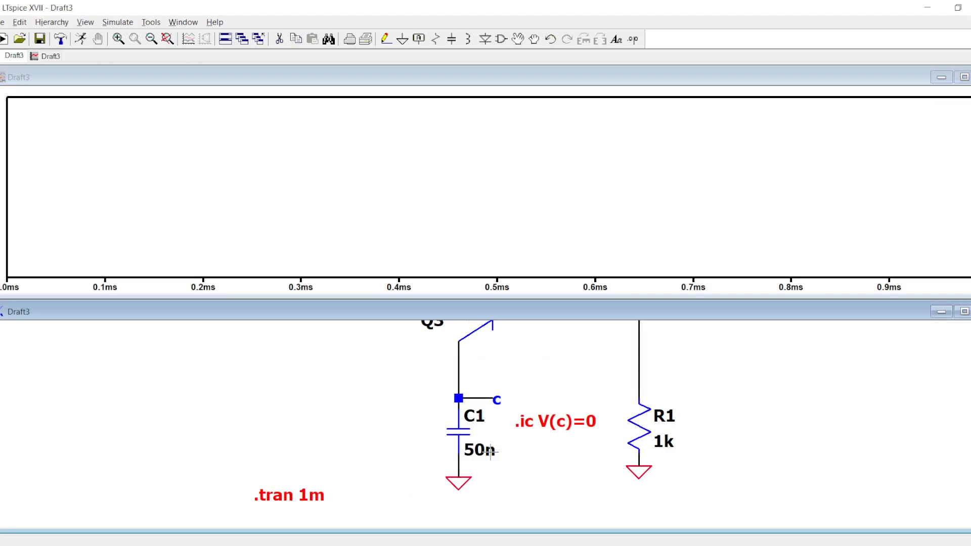
{"action": "left_click", "coordinate": [452, 425]}
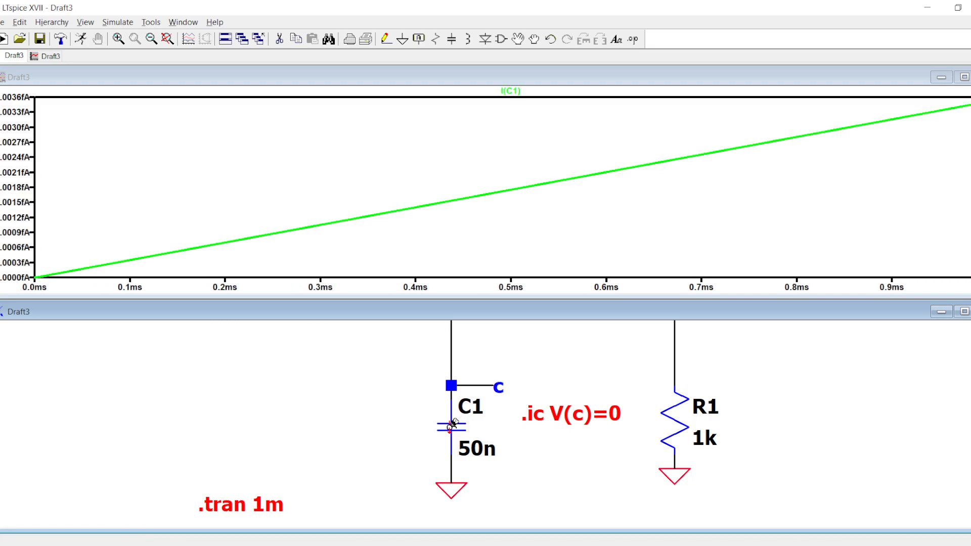
{"action": "left_click", "coordinate": [475, 386]}
{"action": "scroll", "coordinate": [478, 387], "scroll_direction": "down", "scroll_amount": 3}
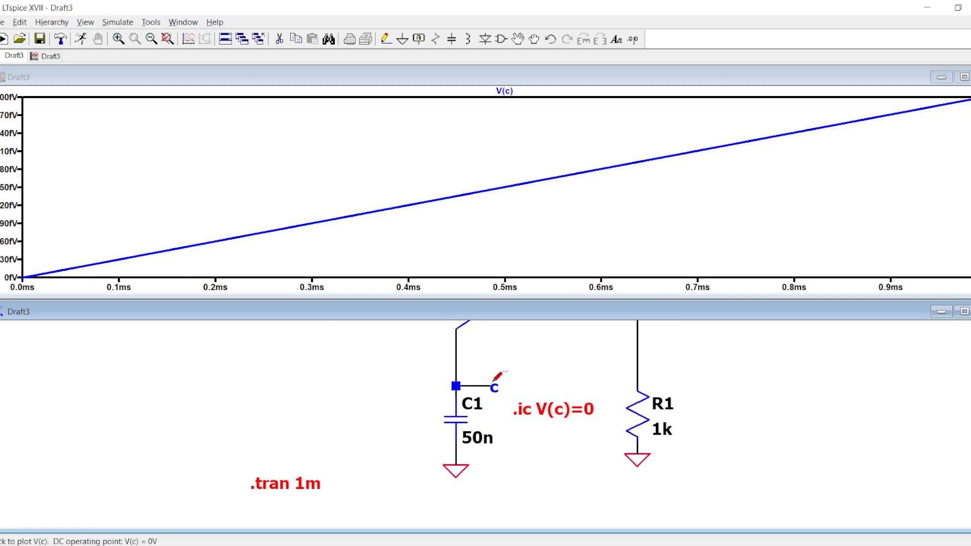
- Delete the wire joining the collectors of Q1 and Q2, and wire Q1's collector up to the shared base line
{"action": "scroll", "coordinate": [496, 379], "scroll_direction": "down", "scroll_amount": 5}
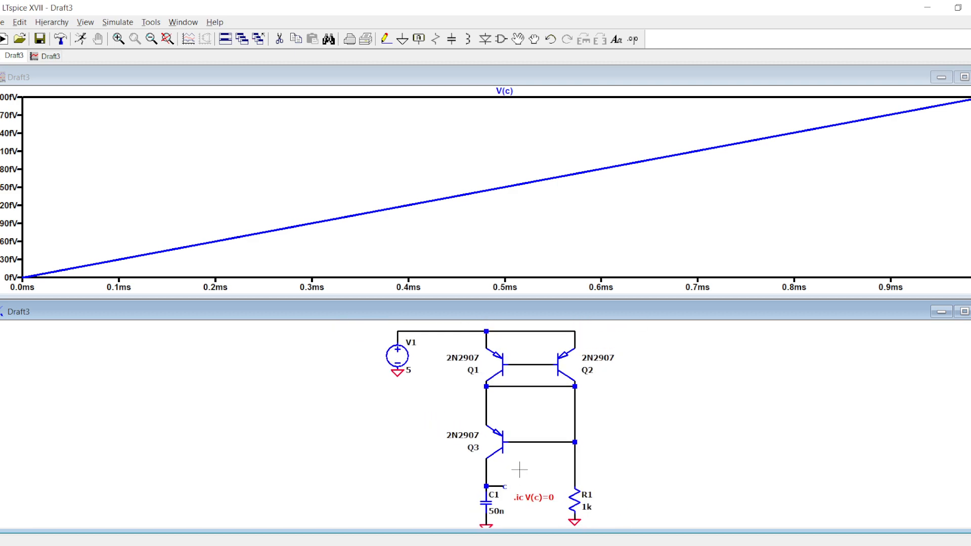
{"action": "key", "text": "F5"}
{"action": "left_click", "coordinate": [527, 388]}
{"action": "key", "text": "F3"}
{"action": "left_click", "coordinate": [487, 403]}
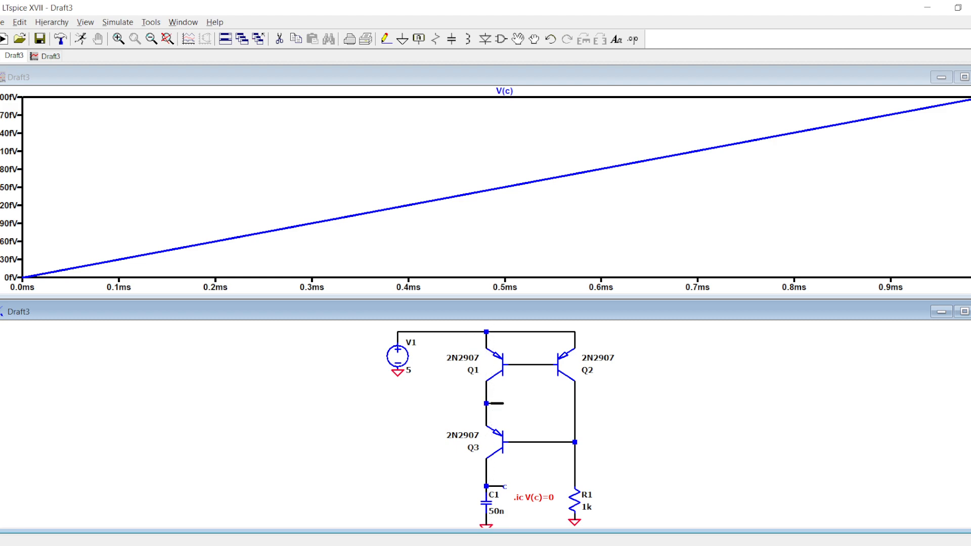
{"action": "left_click", "coordinate": [514, 364]}
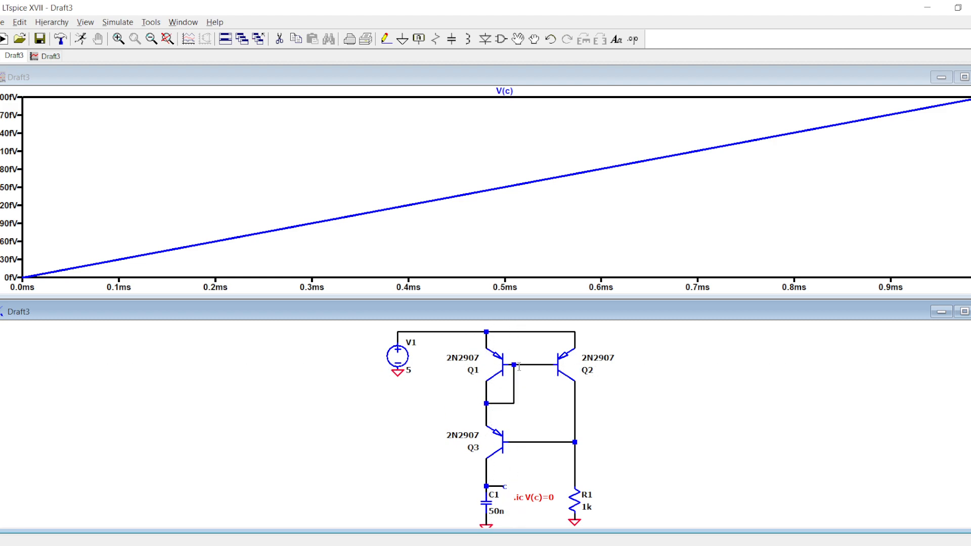
- Rerun the simulation and check C1's current, followed by the voltage at node c
{"action": "left_click", "coordinate": [60, 40]}
{"action": "scroll", "coordinate": [495, 501], "scroll_direction": "up", "scroll_amount": 3}
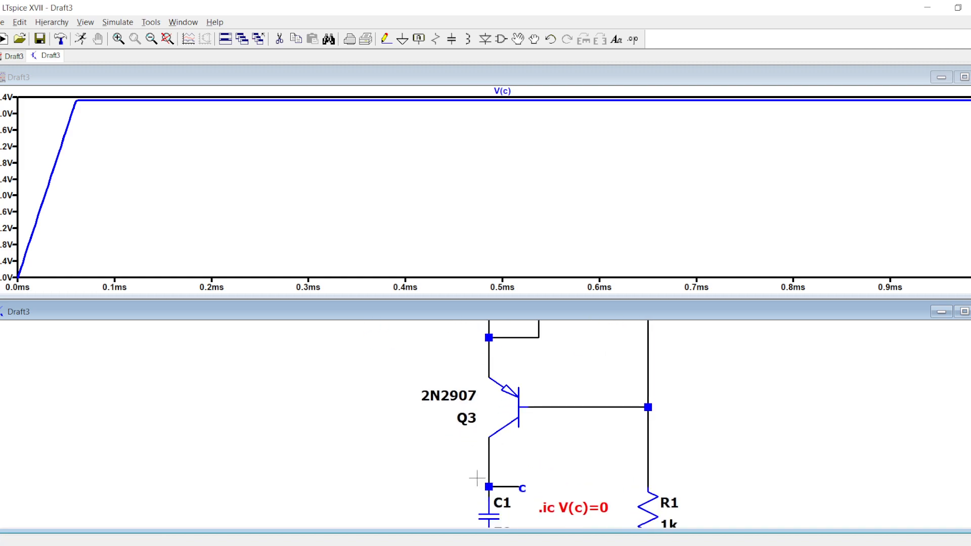
{"action": "left_click", "coordinate": [478, 437]}
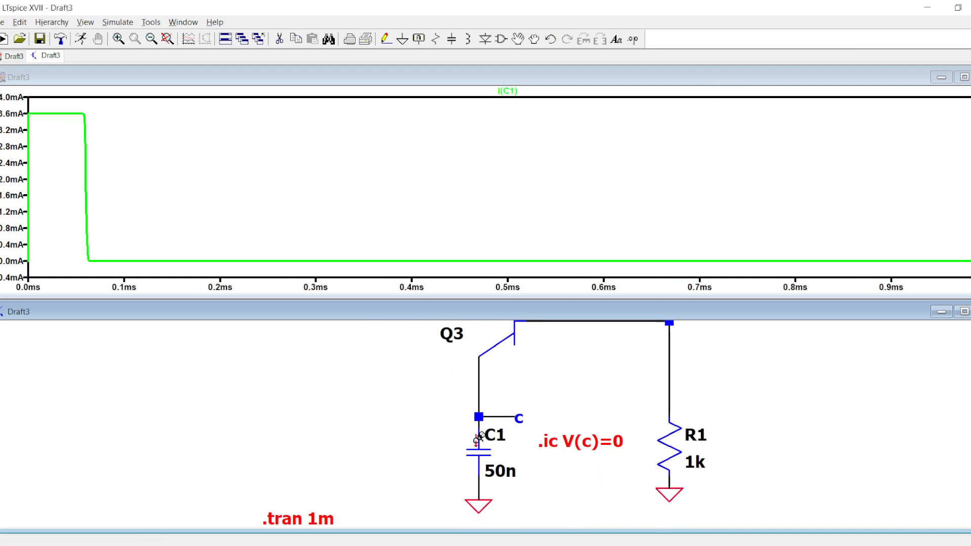
{"action": "left_click", "coordinate": [510, 415]}
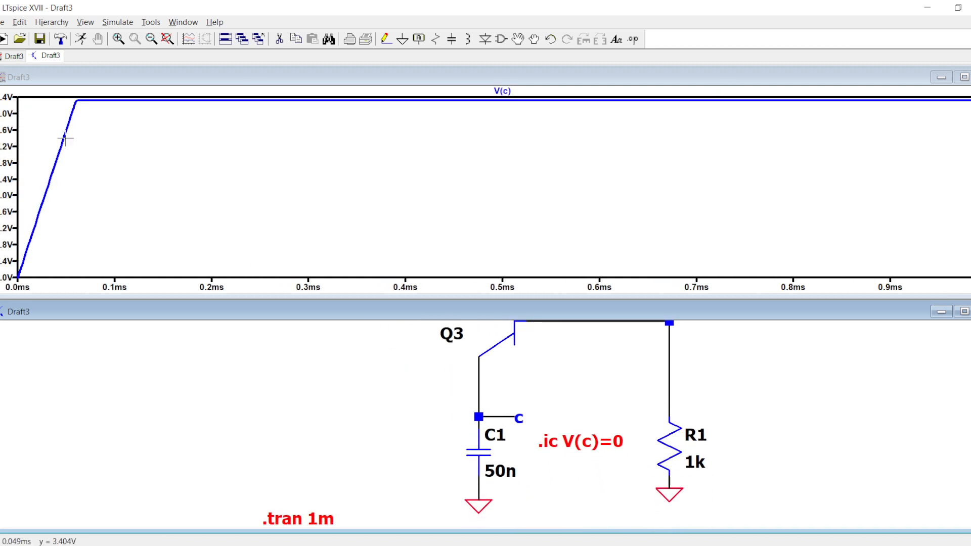
- Tile the schematic and waveform windows side by side
{"action": "scroll", "coordinate": [424, 384], "scroll_direction": "down", "scroll_amount": 1}
{"action": "right_click", "coordinate": [671, 43]}
{"action": "left_click", "coordinate": [708, 62]}
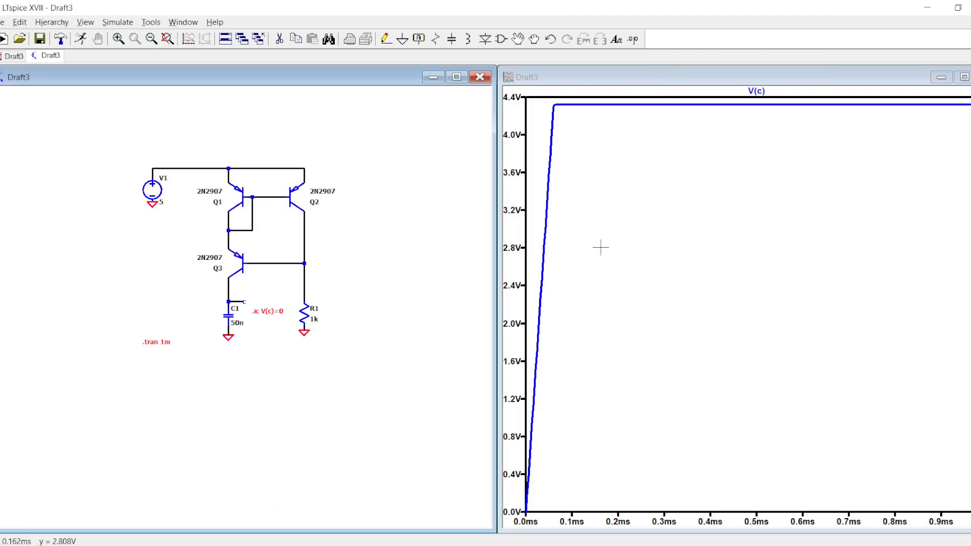
- Find a universal op-amp in the component library and insert it into the schematic
{"action": "scroll", "coordinate": [263, 246], "scroll_direction": "up", "scroll_amount": 3}
{"action": "scroll", "coordinate": [457, 334], "scroll_direction": "down", "scroll_amount": 2}
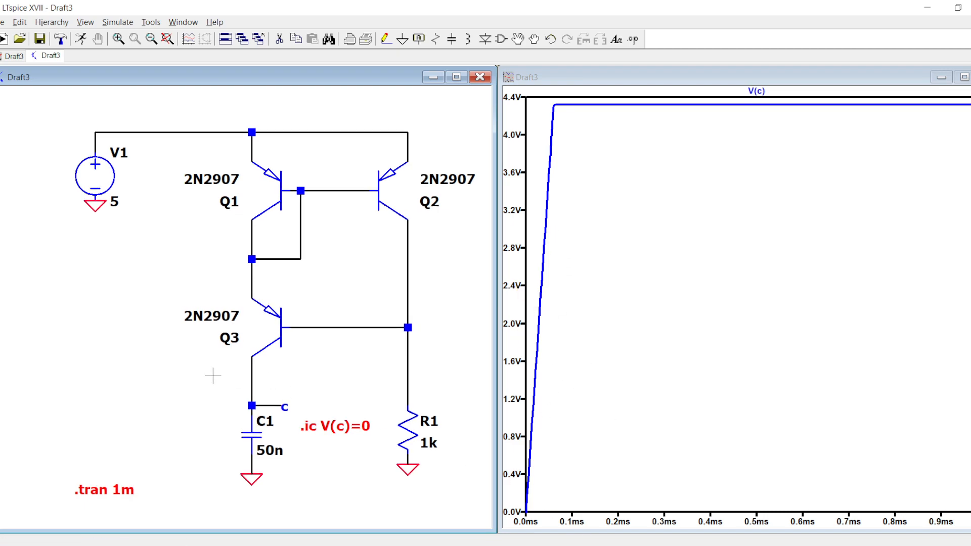
{"action": "key", "text": "F2"}
{"action": "type", "text": "co"}
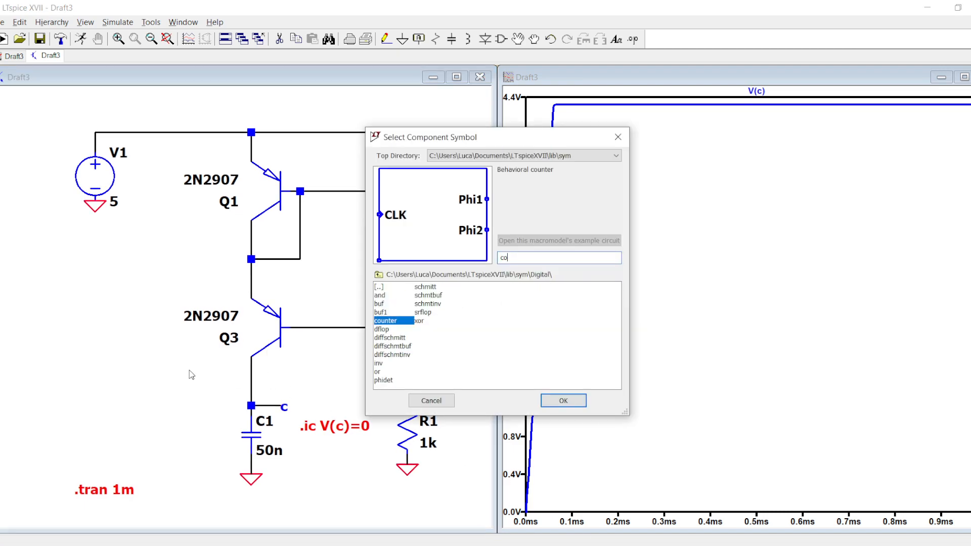
{"action": "key", "text": "BackSpace"}
{"action": "key", "text": "BackSpace"}
{"action": "type", "text": "uni"}
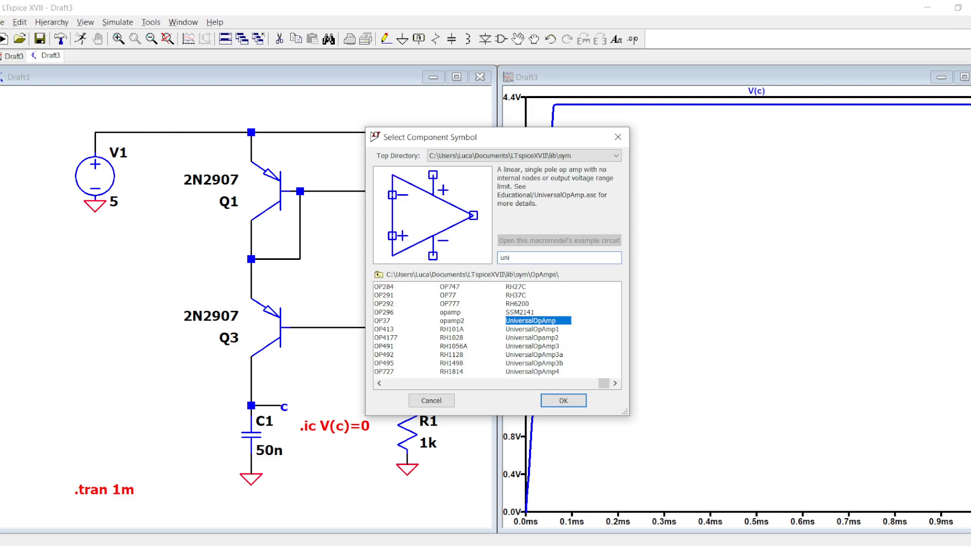
{"action": "left_click", "coordinate": [560, 347]}
{"action": "left_click", "coordinate": [564, 400]}
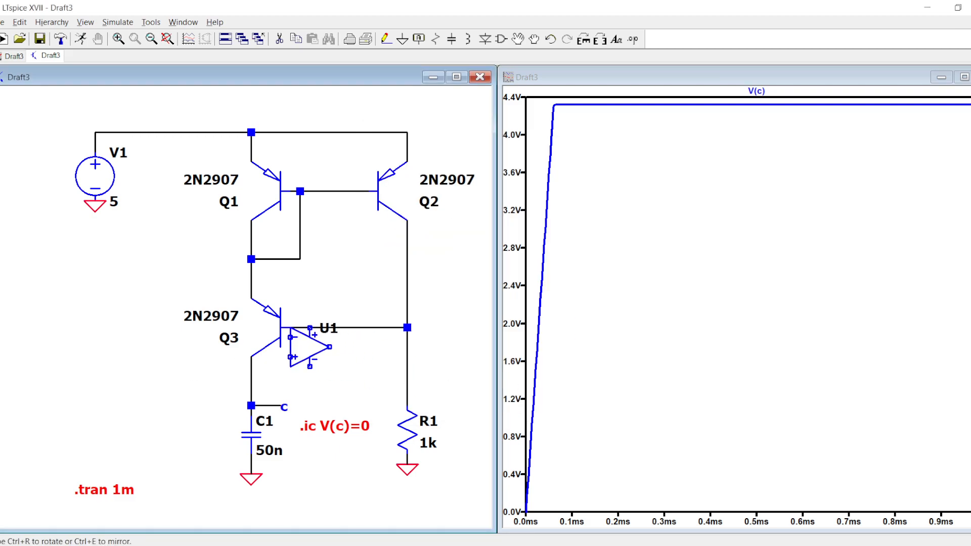
- Mirror the op-amp so its inputs face the transistors and place it beneath the voltage source V1
{"action": "key", "text": "ctrl+r"}
{"action": "key", "text": "ctrl+r"}
{"action": "key", "text": "ctrl+r"}
{"action": "key", "text": "ctrl+r"}
{"action": "key", "text": "ctrl+e"}
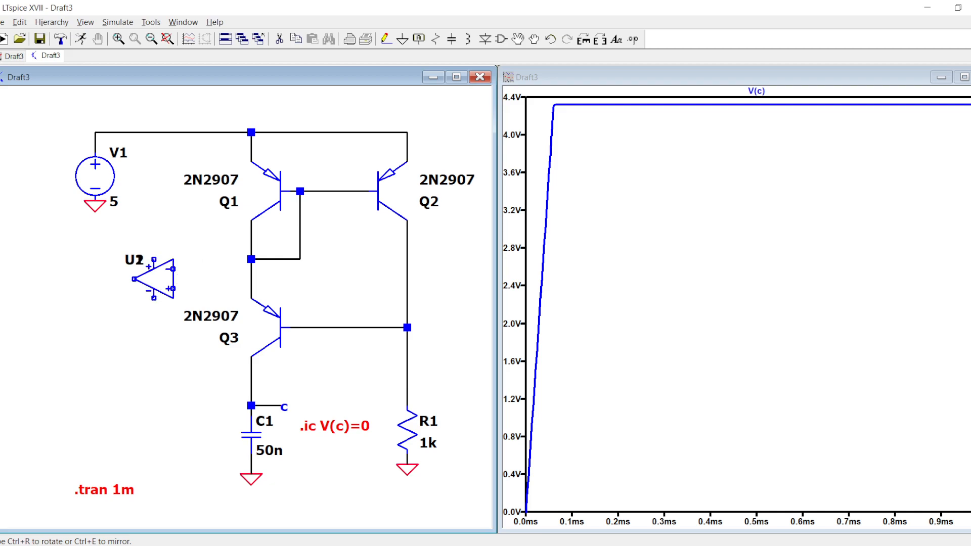
{"action": "key", "text": "Escape"}
{"action": "scroll", "coordinate": [145, 292], "scroll_direction": "down", "scroll_amount": 1}
{"action": "left_click_drag", "start_coordinate": [124, 317], "coordinate": [194, 319]}
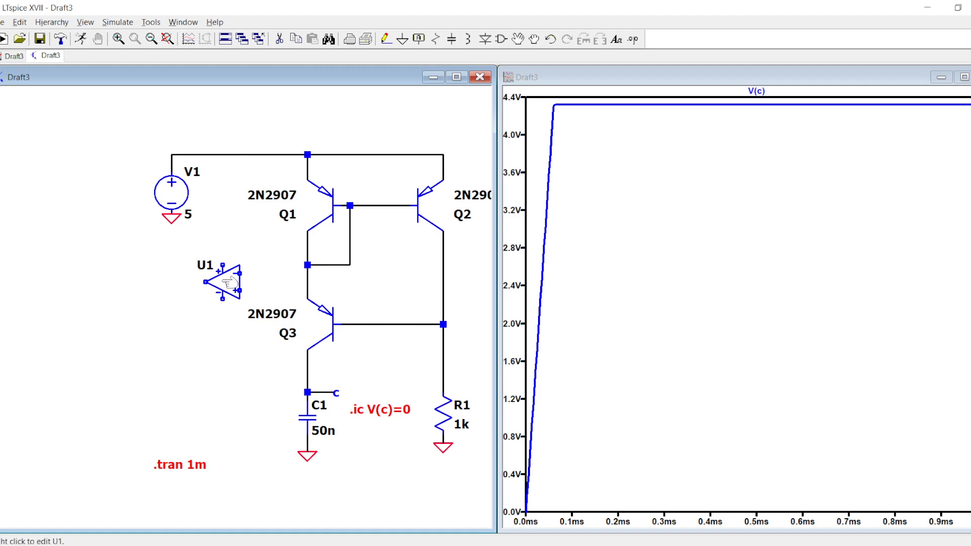
{"action": "scroll", "coordinate": [229, 283], "scroll_direction": "up", "scroll_amount": 1}
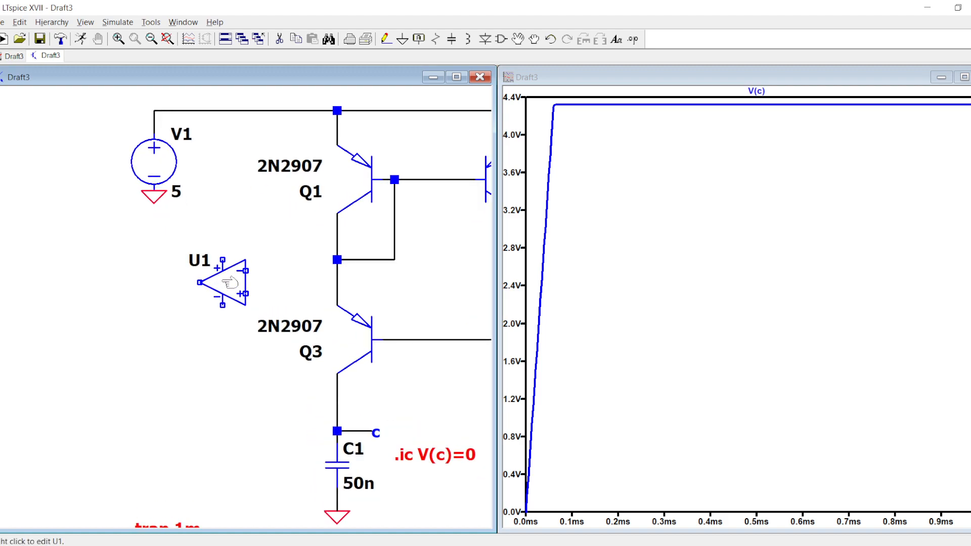
{"action": "scroll", "coordinate": [230, 283], "scroll_direction": "down", "scroll_amount": 2}
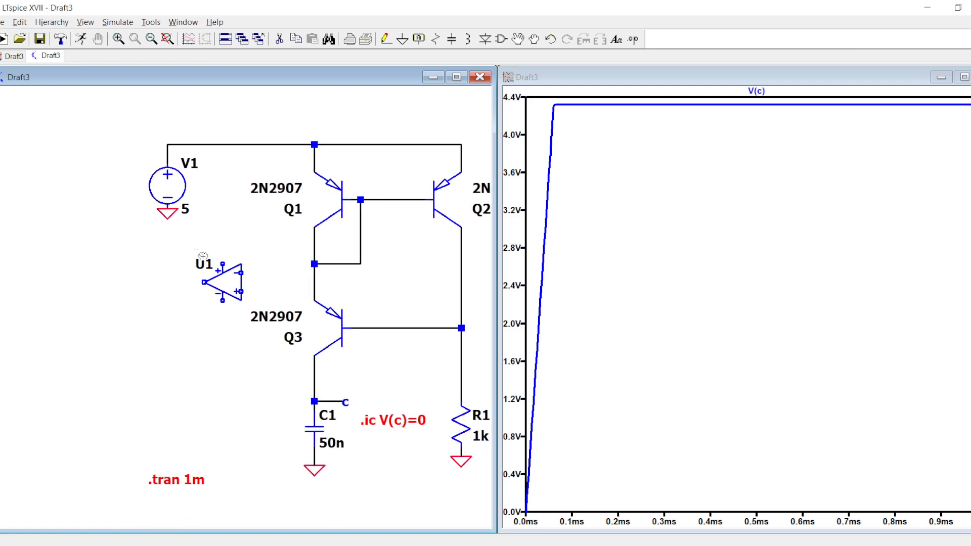
- Add a 3 V voltage source below the op-amp, wire it to the non-inverting input and ground its negative terminal
{"action": "key", "text": "v"}
{"action": "scroll", "coordinate": [202, 368], "scroll_direction": "up", "scroll_amount": 1}
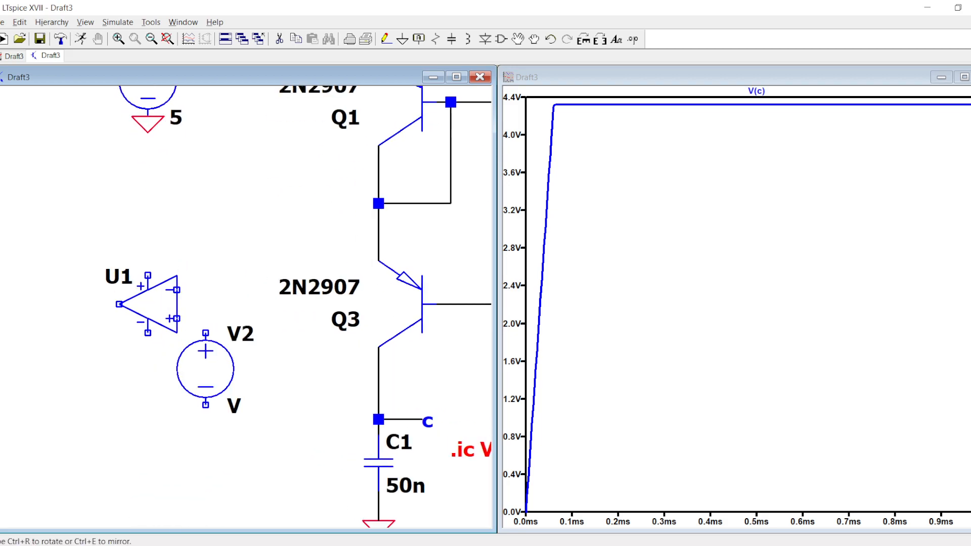
{"action": "left_click", "coordinate": [217, 383]}
{"action": "key", "text": "Escape"}
{"action": "key", "text": "F3"}
{"action": "left_click", "coordinate": [177, 319]}
{"action": "key", "text": "g"}
{"action": "left_click", "coordinate": [220, 434]}
{"action": "right_click", "coordinate": [248, 420]}
{"action": "type", "text": "3"}
{"action": "key", "text": "Return"}
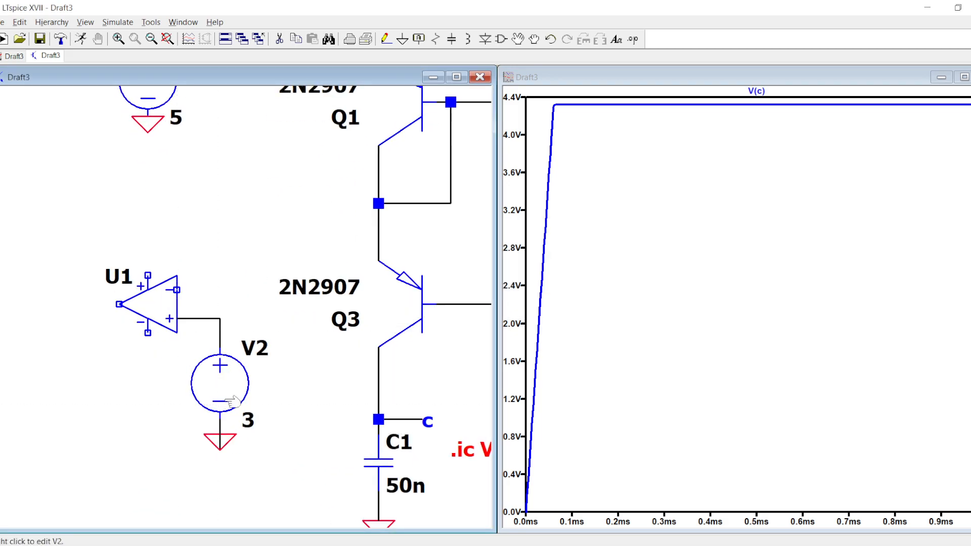
- Delete the source V2, its ground and the wire on the op-amp's non-inverting input, checking the oscillator diagram in Paint
{"action": "key", "text": "F5"}
{"action": "left_click_drag", "start_coordinate": [263, 503], "coordinate": [195, 289]}
{"action": "left_click", "coordinate": [224, 358]}
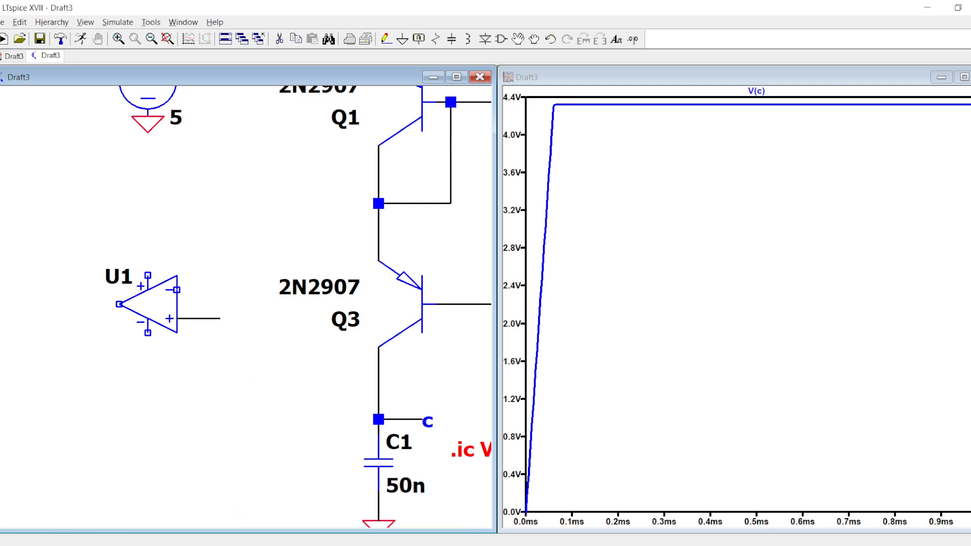
{"action": "key", "text": "alt+Tab"}
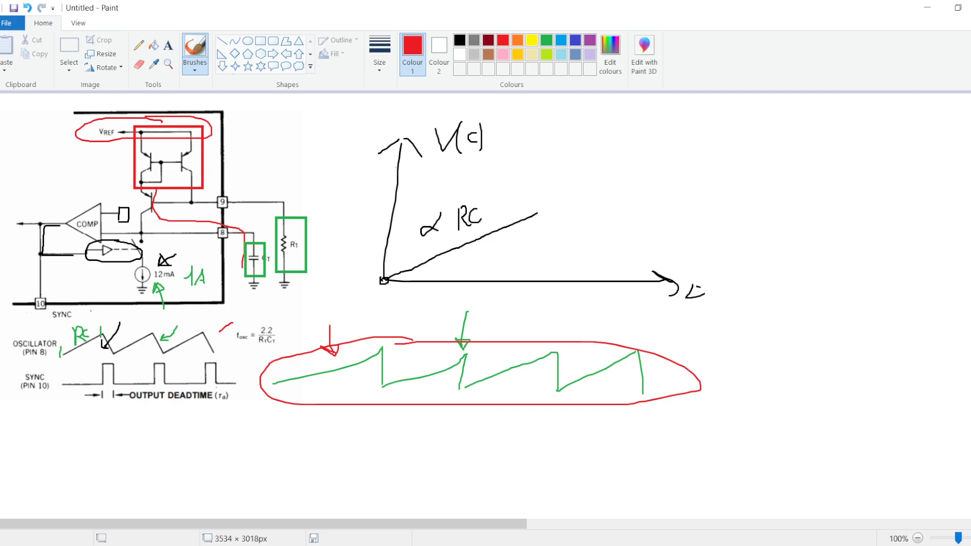
{"action": "key", "text": "alt+Tab"}
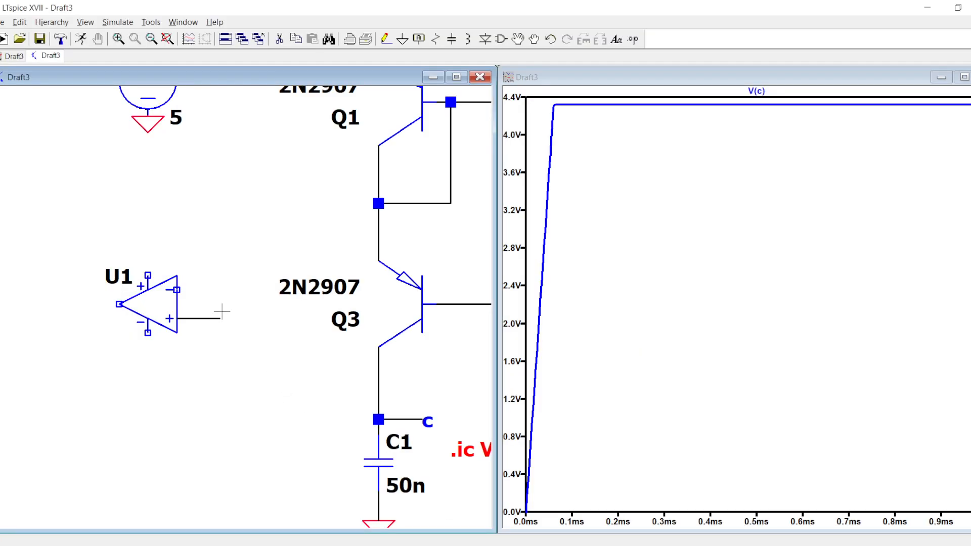
{"action": "left_click", "coordinate": [216, 324]}
{"action": "key", "text": "Escape"}
- Move the voltage source V1 and its ground farther left to widen the space before the transistors
{"action": "scroll", "coordinate": [203, 324], "scroll_direction": "down", "scroll_amount": 5}
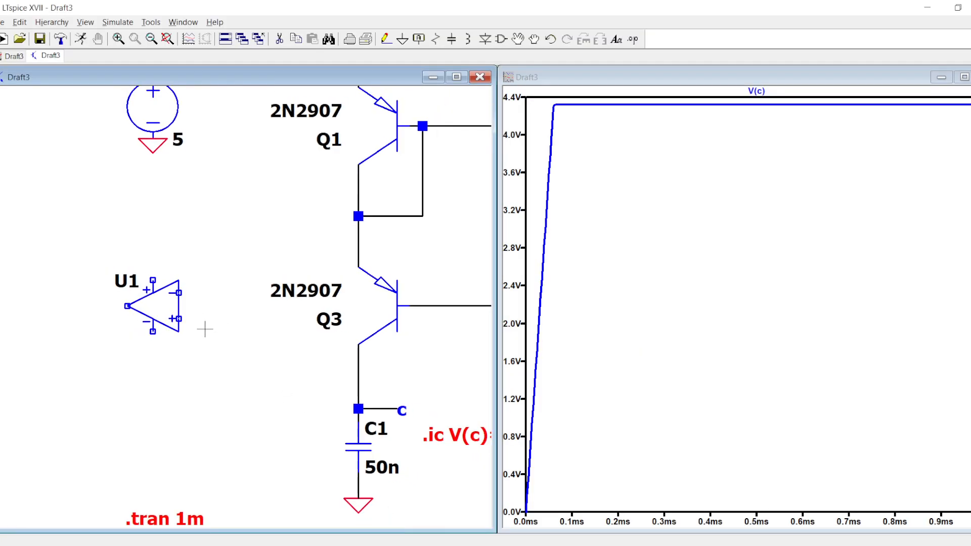
{"action": "scroll", "coordinate": [229, 335], "scroll_direction": "up", "scroll_amount": 2}
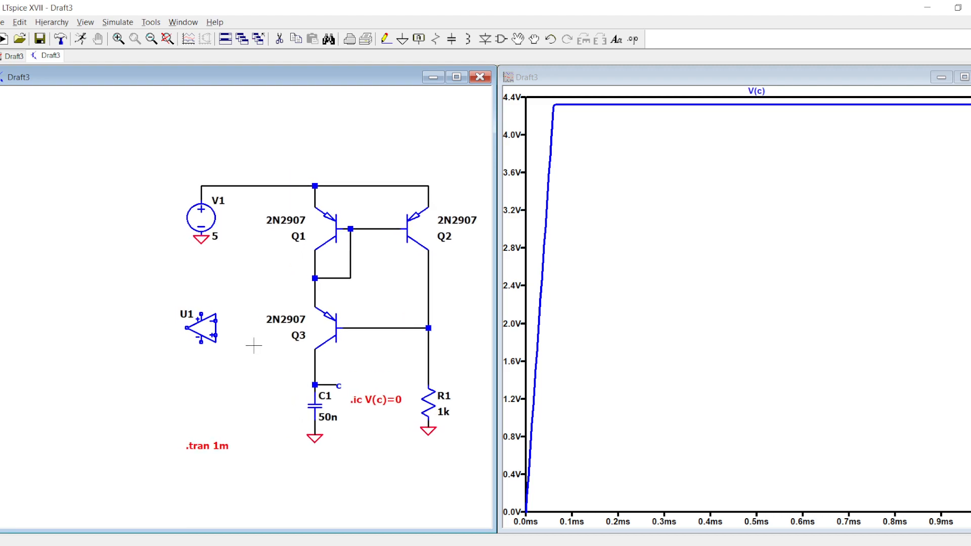
{"action": "key", "text": "F7"}
{"action": "left_click_drag", "start_coordinate": [245, 276], "coordinate": [192, 167]}
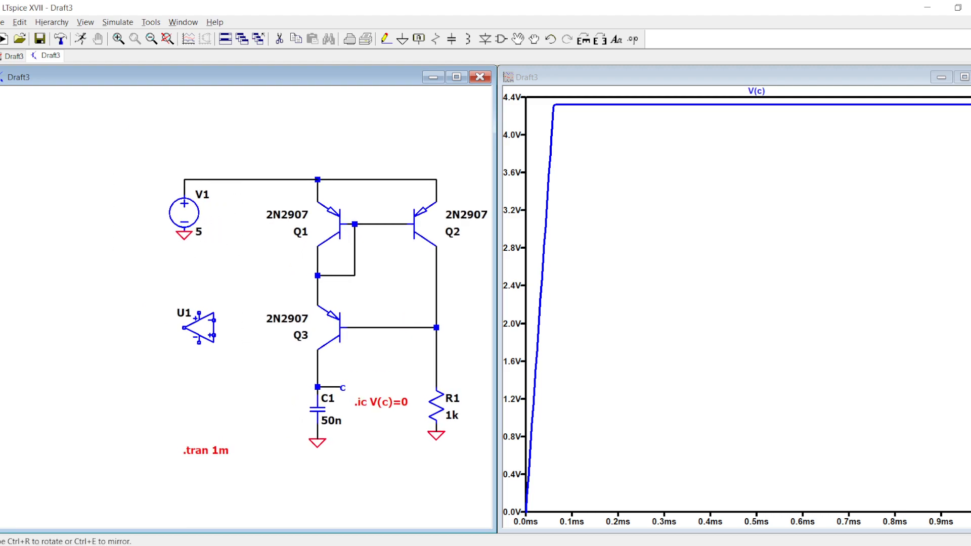
{"action": "left_click", "coordinate": [146, 167]}
{"action": "key", "text": "Escape"}
{"action": "scroll", "coordinate": [198, 290], "scroll_direction": "up", "scroll_amount": 1}
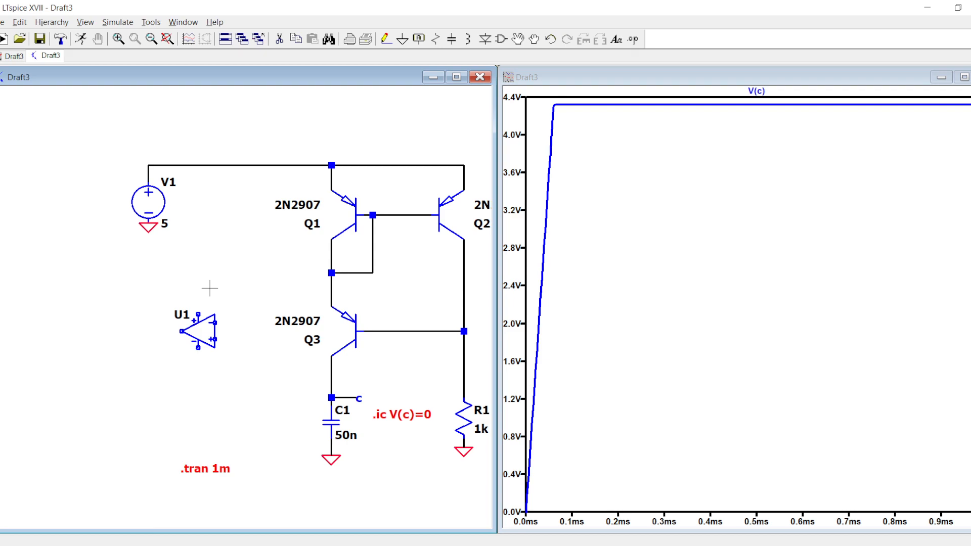
- Insert an NMOS transistor between V1 and Q1 and assign it the Si7336ADP model
{"action": "key", "text": "F2"}
{"action": "type", "text": "nmos"}
{"action": "key", "text": "Return"}
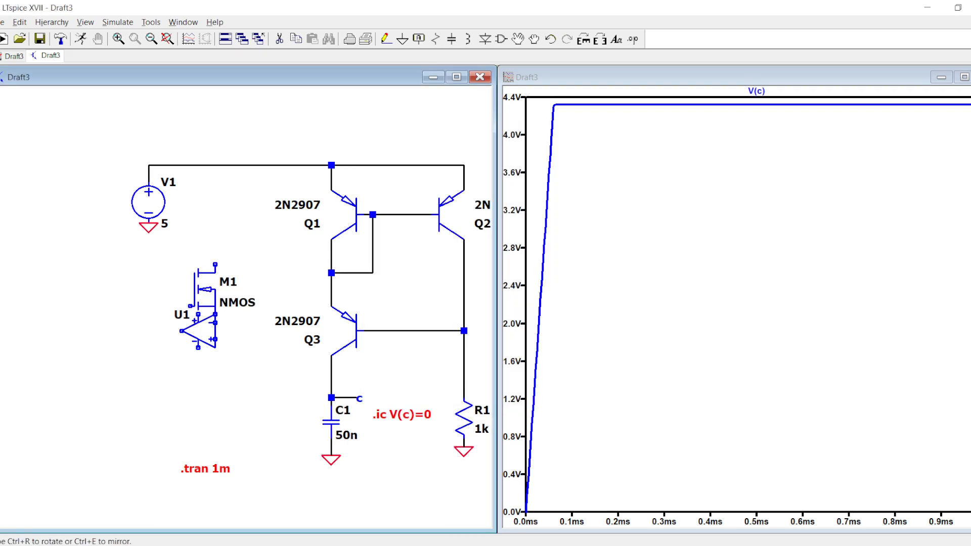
{"action": "left_click", "coordinate": [259, 258]}
{"action": "key", "text": "Escape"}
{"action": "right_click", "coordinate": [260, 258]}
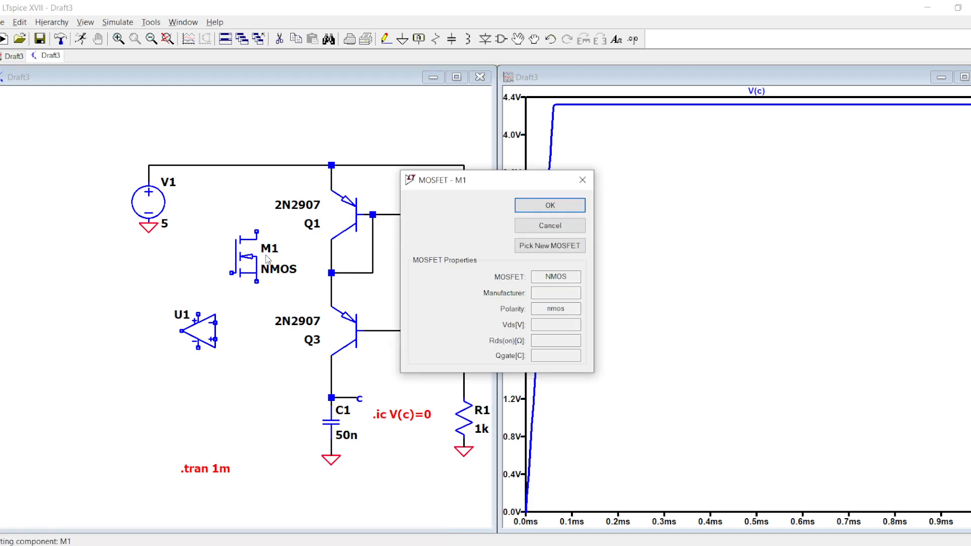
{"action": "left_click", "coordinate": [550, 247]}
{"action": "left_click", "coordinate": [627, 210]}
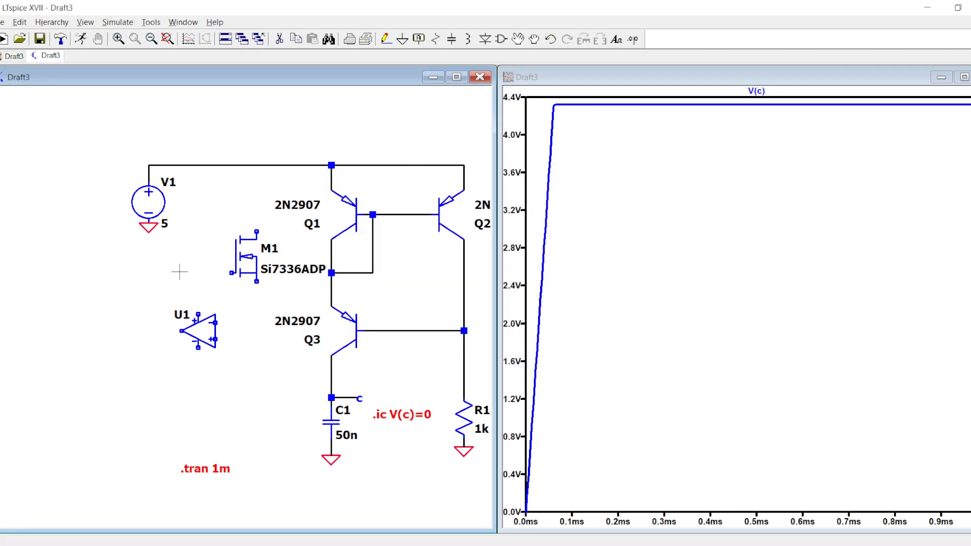
- Ground the gate of M1 and wire its drain up to the supply rail
{"action": "scroll", "coordinate": [250, 270], "scroll_direction": "up", "scroll_amount": 1}
{"action": "key", "text": "g"}
{"action": "key", "text": "ctrl+r"}
{"action": "left_click", "coordinate": [246, 272]}
{"action": "key", "text": "F3"}
{"action": "left_click", "coordinate": [280, 215]}
{"action": "left_click", "coordinate": [291, 125]}
{"action": "key", "text": "Escape"}
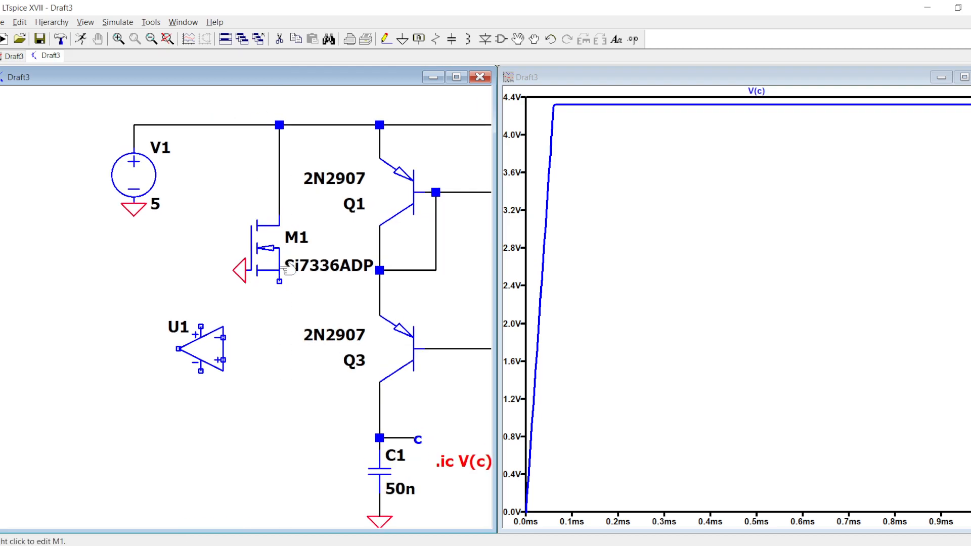
- Shift M1 with its gate ground, the op-amp U1 and the source V1 leftward to space out the circuit
{"action": "left_click_drag", "start_coordinate": [238, 85], "coordinate": [298, 299]}
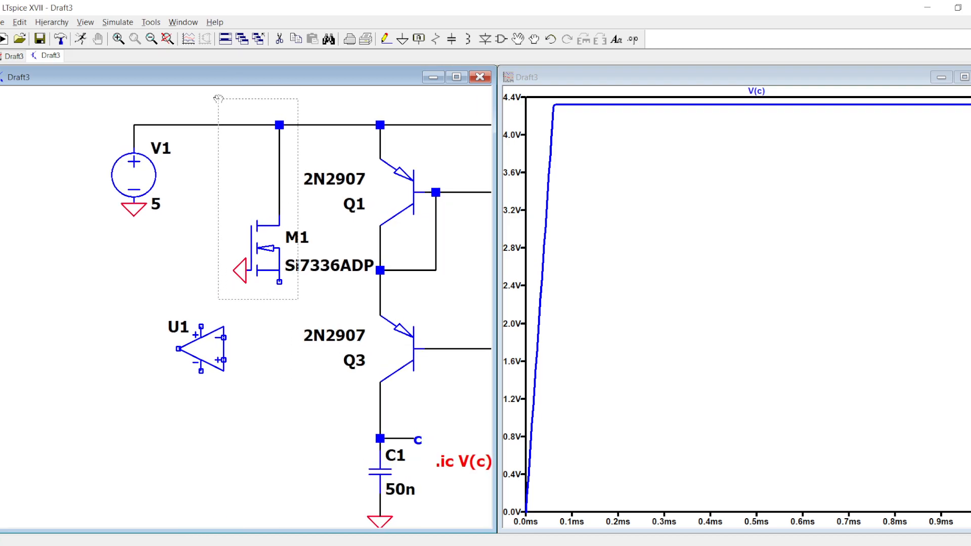
{"action": "left_click_drag", "start_coordinate": [250, 263], "coordinate": [227, 263]}
{"action": "left_click_drag", "start_coordinate": [205, 344], "coordinate": [149, 344]}
{"action": "left_click_drag", "start_coordinate": [134, 174], "coordinate": [78, 175]}
- Wire the op-amp's positive supply pin to the supply rail
{"action": "key", "text": "F3"}
{"action": "left_click", "coordinate": [145, 326]}
{"action": "left_click", "coordinate": [145, 124]}
{"action": "key", "text": "Escape"}
- Duplicate the MOSFET M1 and place the copy directly beneath it
{"action": "key", "text": "F6"}
{"action": "left_click", "coordinate": [247, 248]}
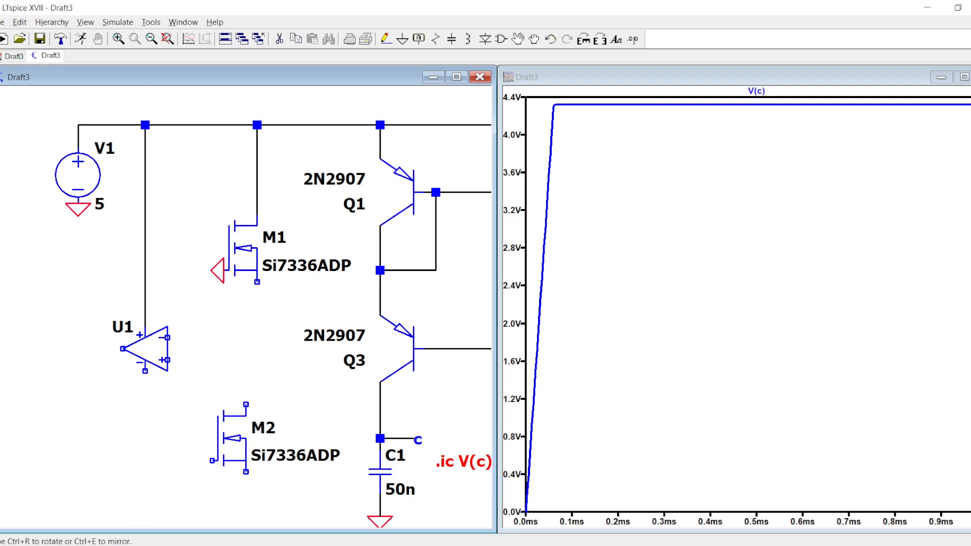
{"action": "left_click", "coordinate": [223, 449]}
- Diode-connect M2 by tying its gate to its drain, join its drain to M1's source, and ground its source
{"action": "key", "text": "F3"}
{"action": "left_click", "coordinate": [224, 461]}
{"action": "left_click", "coordinate": [212, 382]}
{"action": "left_click", "coordinate": [257, 405]}
{"action": "left_click", "coordinate": [257, 494]}
{"action": "left_click", "coordinate": [257, 282]}
{"action": "key", "text": "g"}
{"action": "left_click", "coordinate": [257, 496]}
{"action": "key", "text": "Escape"}
- Rerun the simulation and plot the voltage at the node between M1 and M2
{"action": "scroll", "coordinate": [253, 471], "scroll_direction": "down", "scroll_amount": 1}
{"action": "scroll", "coordinate": [242, 294], "scroll_direction": "down", "scroll_amount": 1}
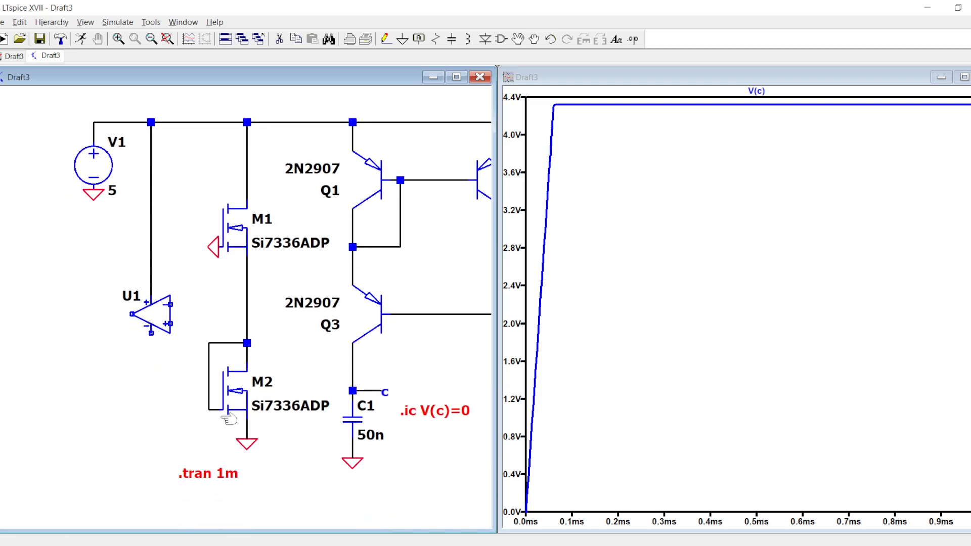
{"action": "key", "text": "alt+s"}
{"action": "key", "text": "r"}
{"action": "left_click", "coordinate": [247, 311]}
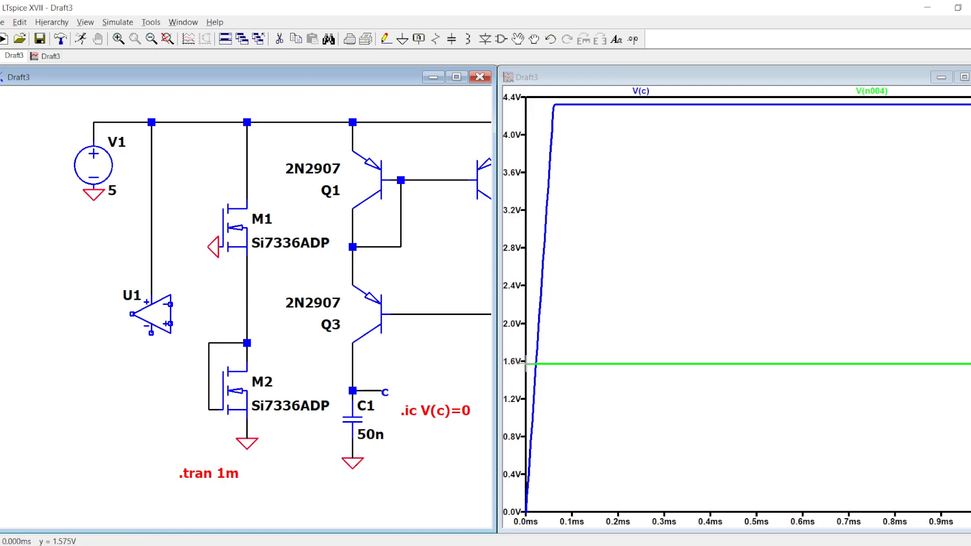
- Zoom in on the M1–M2 node's voltage trace to read its level, and restore the full waveform view
{"action": "left_click", "coordinate": [526, 363]}
{"action": "left_click_drag", "start_coordinate": [544, 359], "coordinate": [567, 369]}
{"action": "right_click", "coordinate": [554, 173]}
{"action": "left_click", "coordinate": [582, 181]}
{"action": "scroll", "coordinate": [239, 410], "scroll_direction": "up", "scroll_amount": 2}
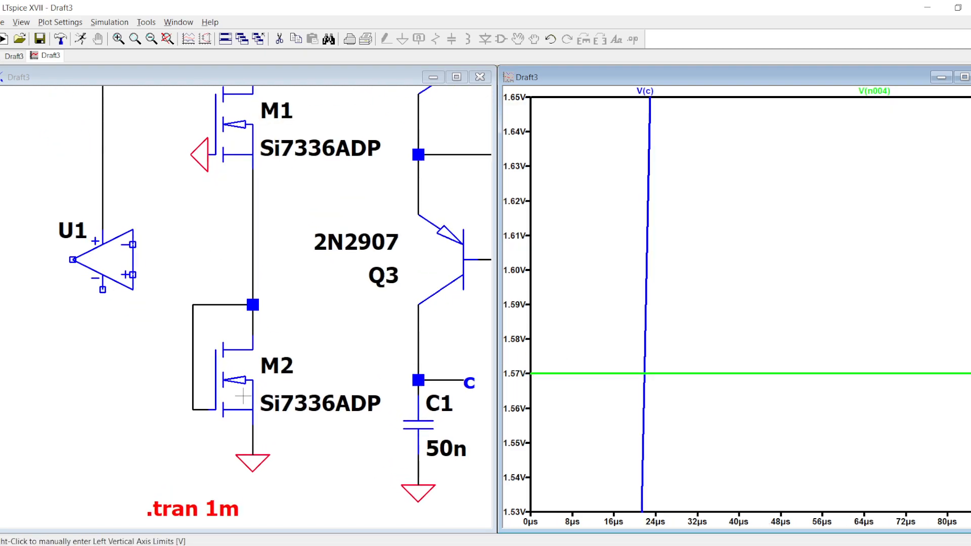
{"action": "scroll", "coordinate": [243, 396], "scroll_direction": "down", "scroll_amount": 1}
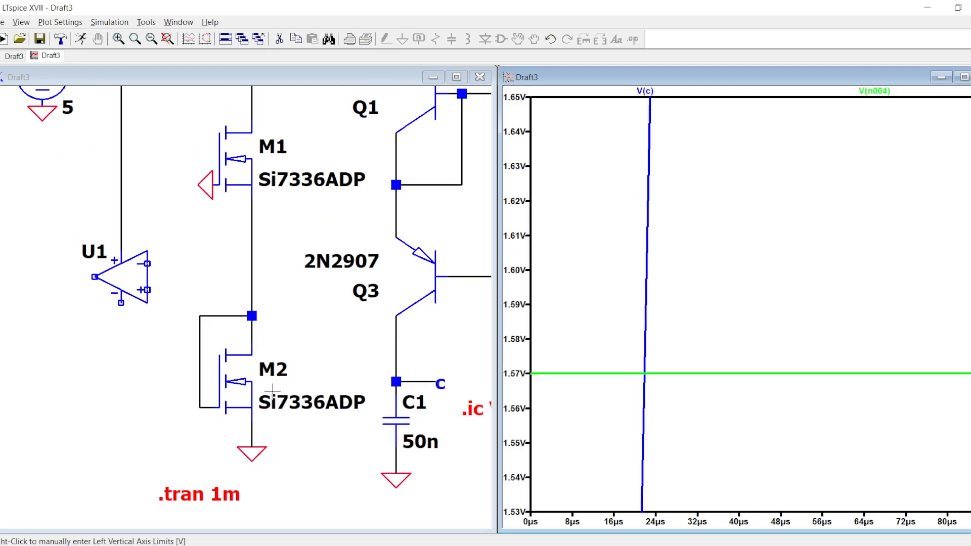
{"action": "right_click", "coordinate": [585, 308]}
{"action": "left_click", "coordinate": [613, 317]}
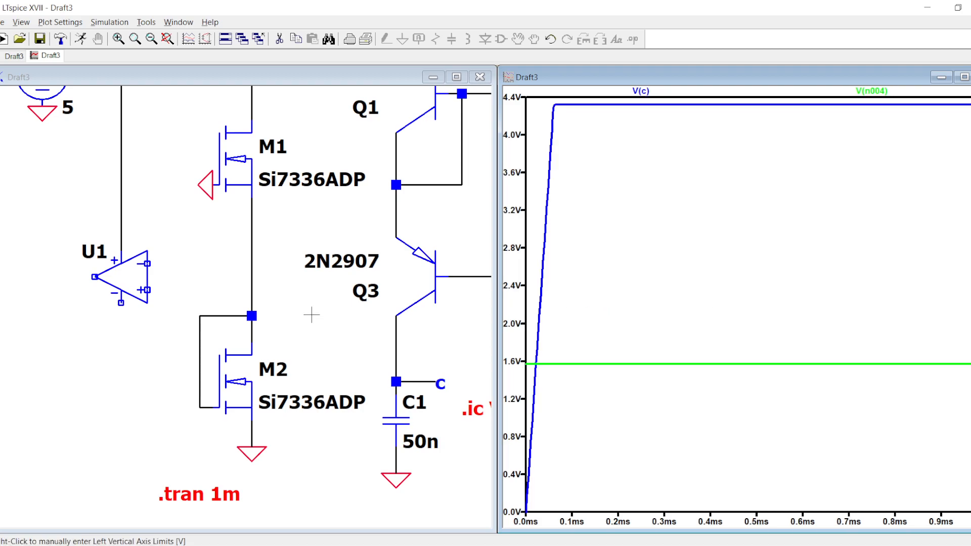
- Draw a rectangle around the transistors Q1, Q2 and Q3
{"action": "scroll", "coordinate": [314, 314], "scroll_direction": "down", "scroll_amount": 2}
{"action": "left_click_drag", "start_coordinate": [315, 315], "coordinate": [311, 335]}
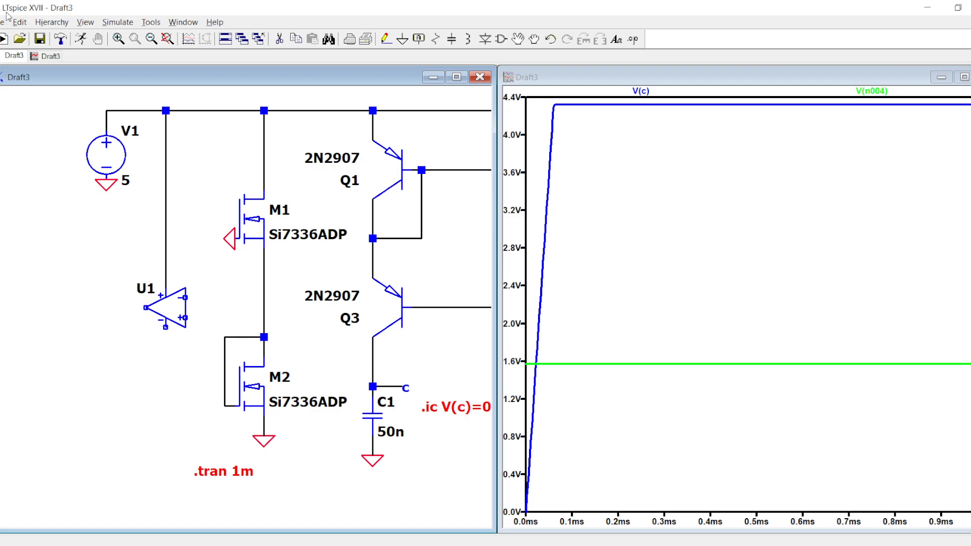
{"action": "scroll", "coordinate": [318, 146], "scroll_direction": "down", "scroll_amount": 1}
{"action": "left_click_drag", "start_coordinate": [318, 145], "coordinate": [225, 177]}
{"action": "left_click", "coordinate": [84, 22]}
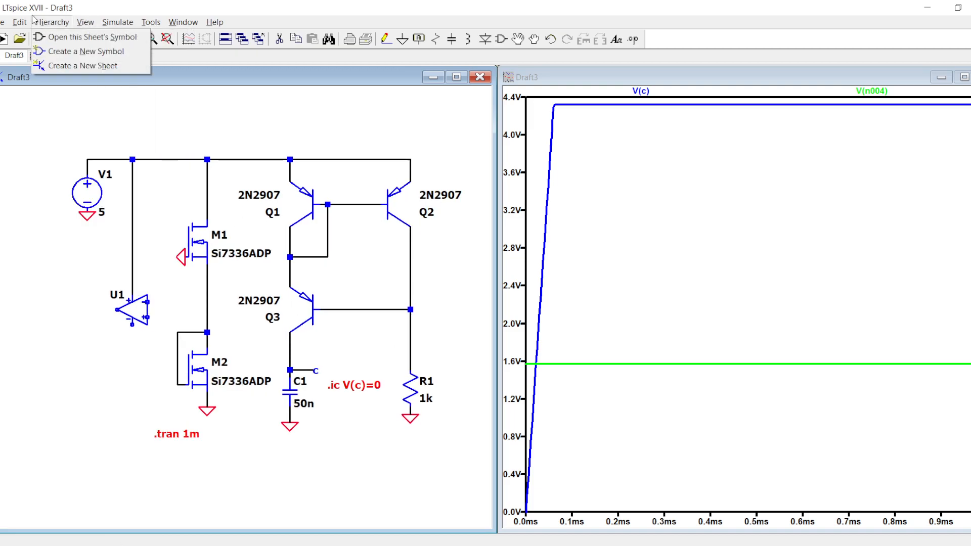
{"action": "mouse_move", "coordinate": [21, 22]}
{"action": "mouse_move", "coordinate": [86, 337]}
{"action": "left_click", "coordinate": [122, 354]}
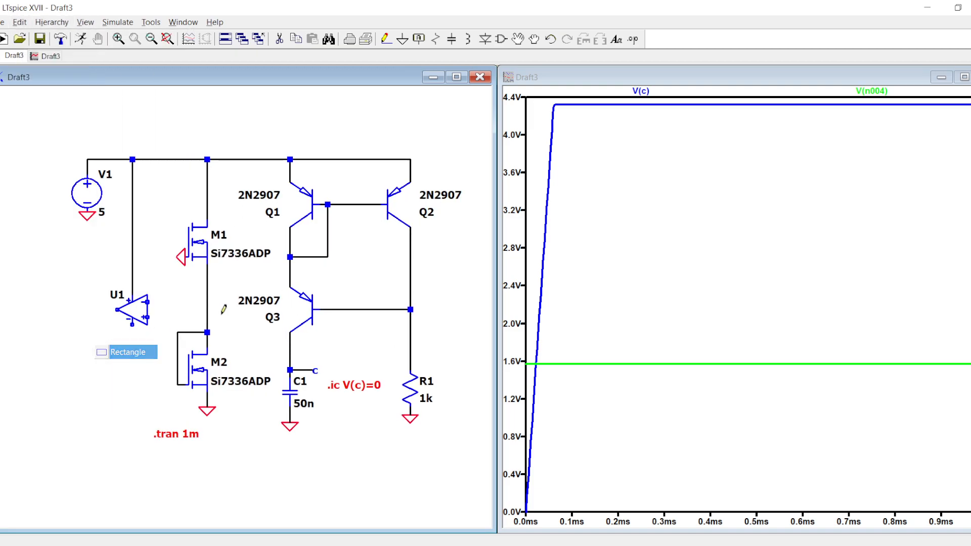
{"action": "left_click", "coordinate": [274, 339]}
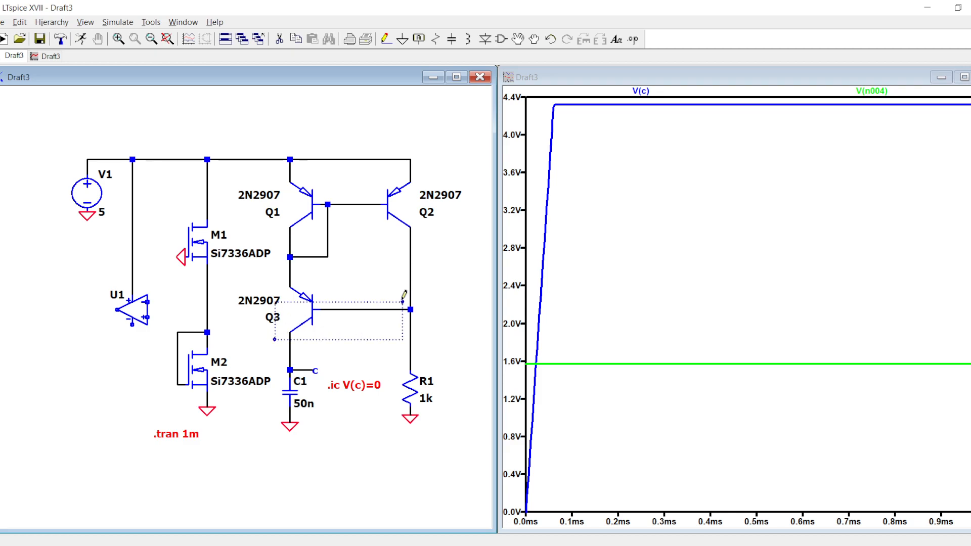
{"action": "left_click", "coordinate": [441, 165]}
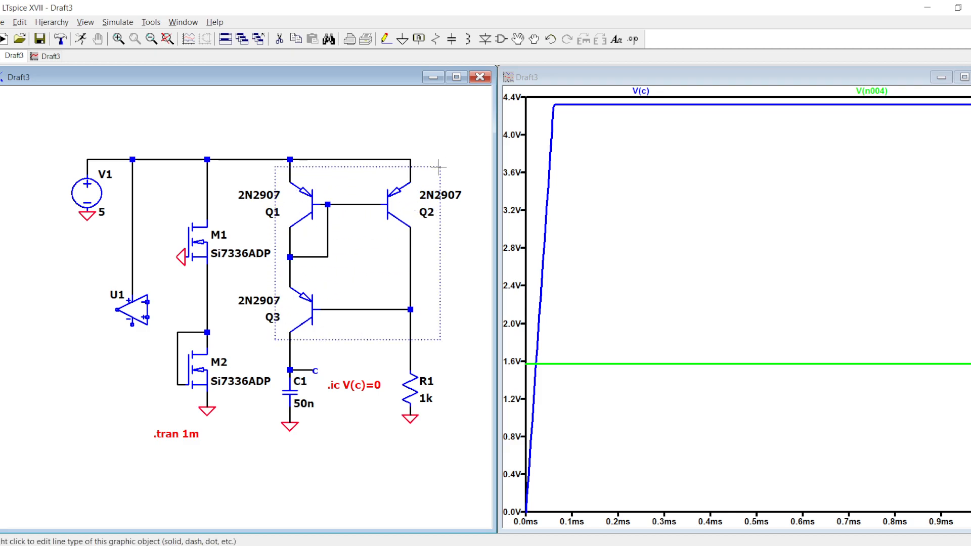
- Change the line style of the rectangle around Q1, Q2 and Q3 to dashed
{"action": "right_click", "coordinate": [440, 199]}
{"action": "left_click", "coordinate": [506, 284]}
{"action": "left_click", "coordinate": [511, 309]}
{"action": "left_click", "coordinate": [521, 263]}
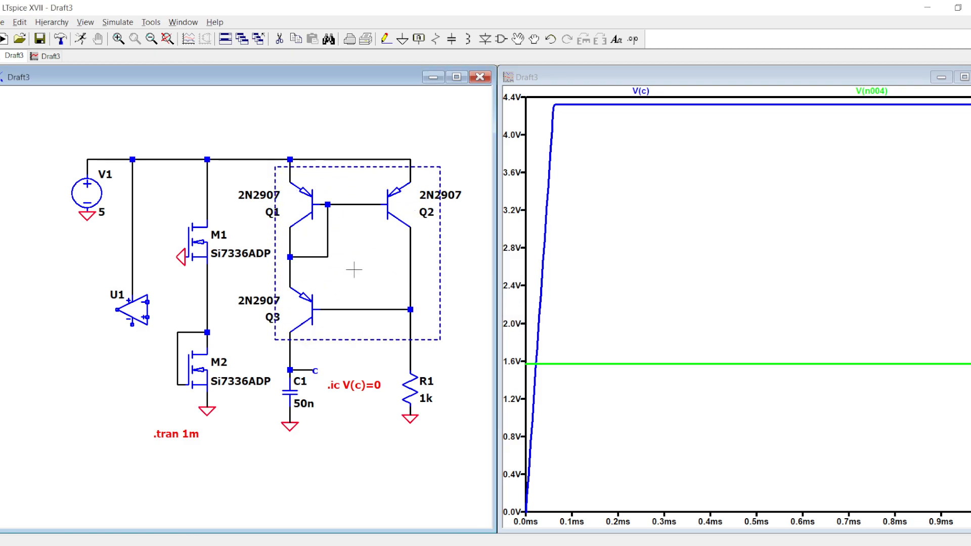
- Add the comment "PNP CURRENT SOURCE" above the box around the three transistors
{"action": "key", "text": "t"}
{"action": "key", "text": "Caps_Lock"}
{"action": "type", "text": "PNP CURR"}
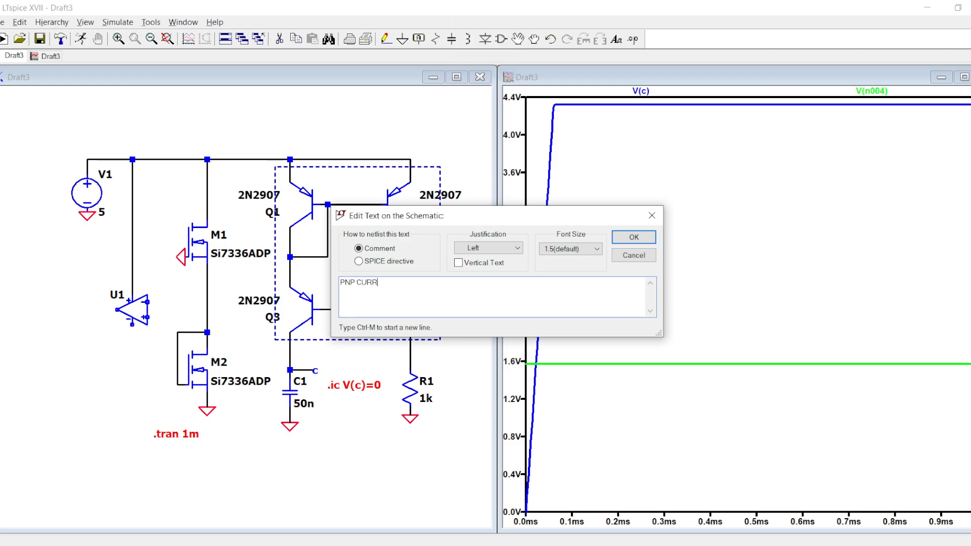
{"action": "type", "text": "ENT SOURCE"}
{"action": "key", "text": "Return"}
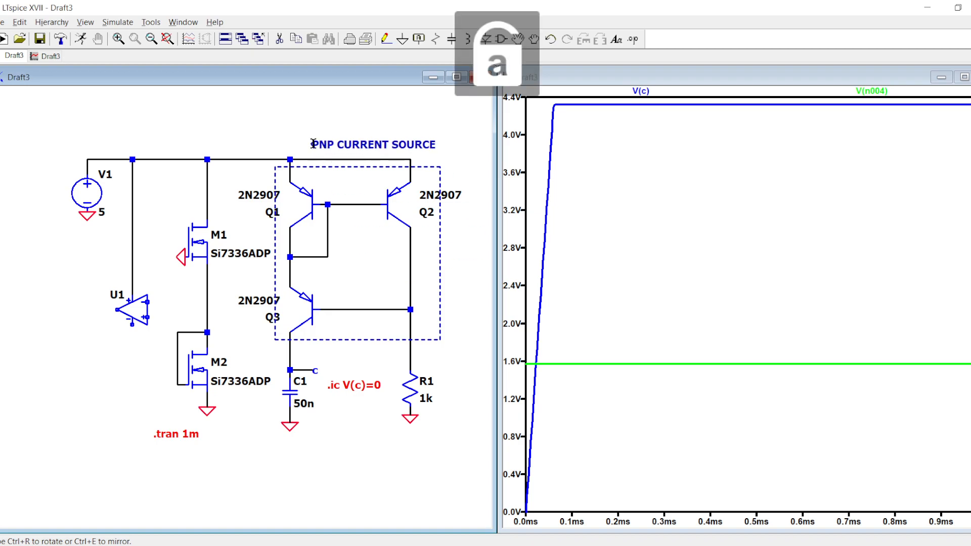
{"action": "left_click", "coordinate": [311, 143]}
- Draw a rectangle around the MOSFETs M1 and M2
{"action": "left_click", "coordinate": [81, 22]}
{"action": "mouse_move", "coordinate": [65, 26]}
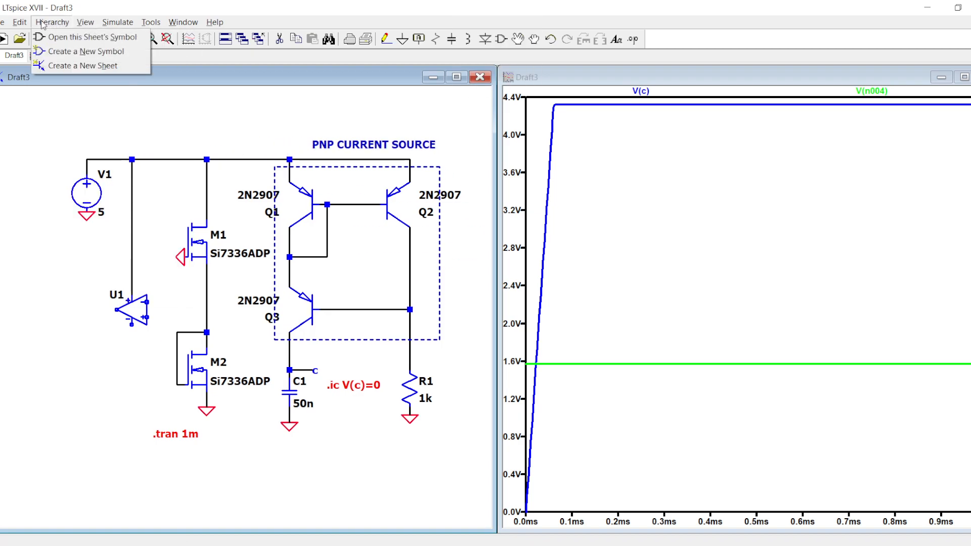
{"action": "mouse_move", "coordinate": [20, 23]}
{"action": "mouse_move", "coordinate": [76, 336]}
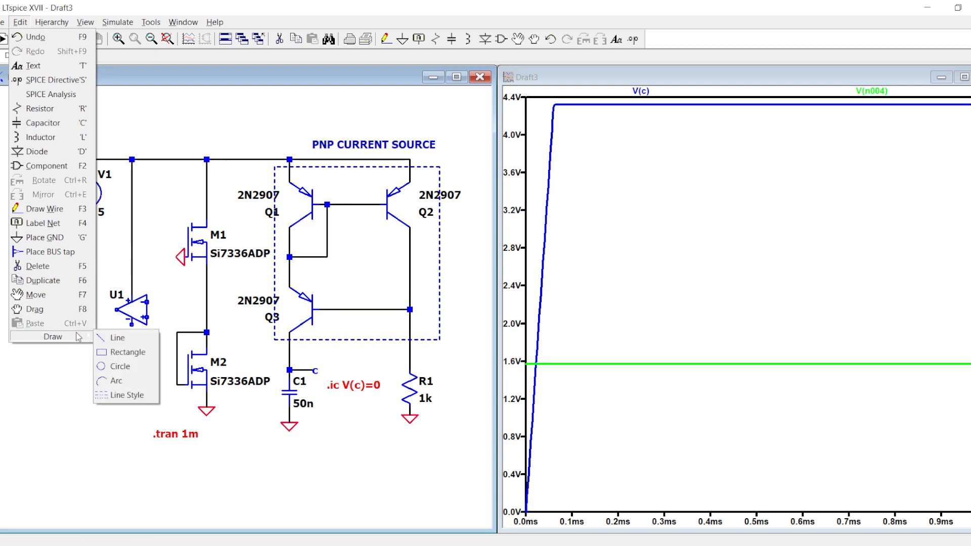
{"action": "left_click", "coordinate": [116, 354]}
{"action": "left_click", "coordinate": [230, 399]}
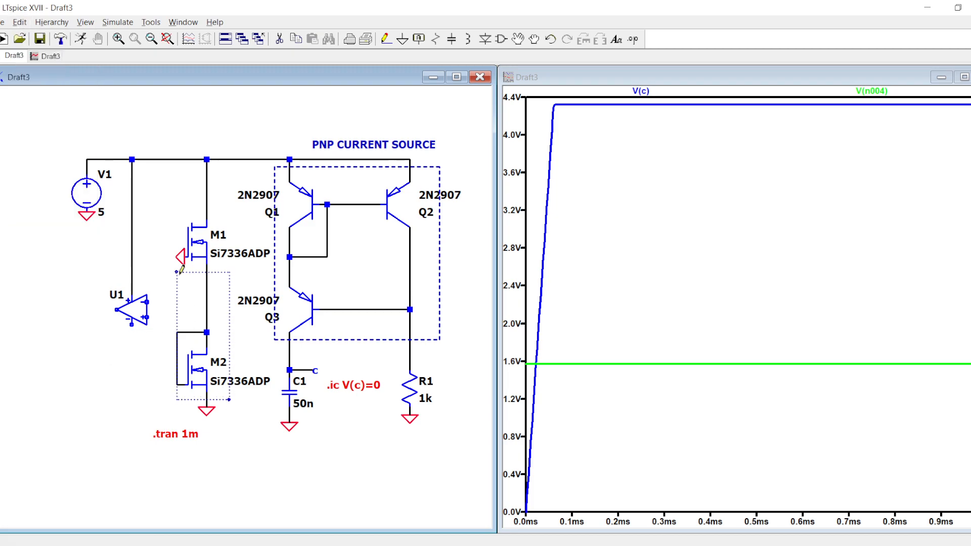
{"action": "left_click", "coordinate": [164, 196]}
- Change the line style of the rectangle around M1 and M2 to dashed
{"action": "right_click", "coordinate": [163, 197]}
{"action": "left_click", "coordinate": [503, 282]}
{"action": "left_click", "coordinate": [516, 303]}
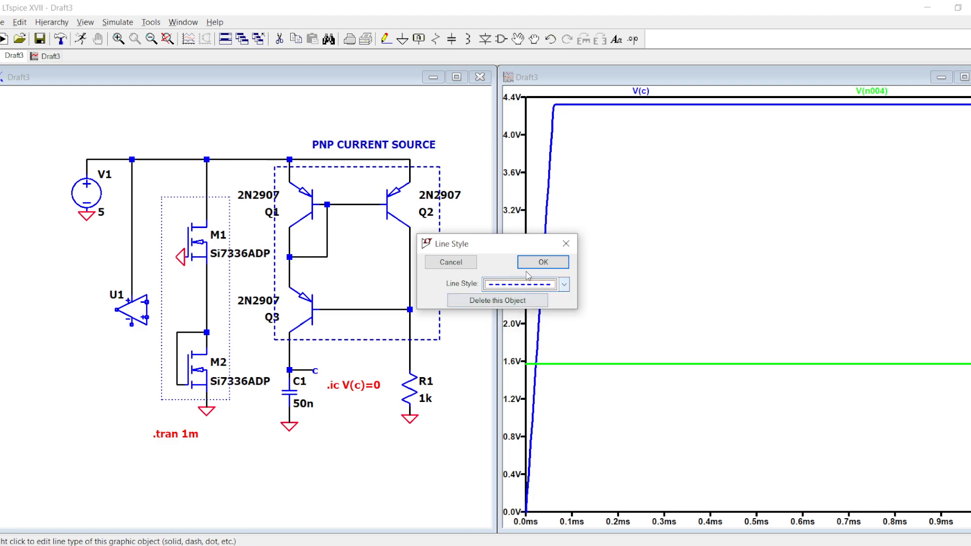
{"action": "left_click", "coordinate": [543, 262]}
- Add the comment "Reference Voltage" above the dashed box around M1 and M2
{"action": "key", "text": "t"}
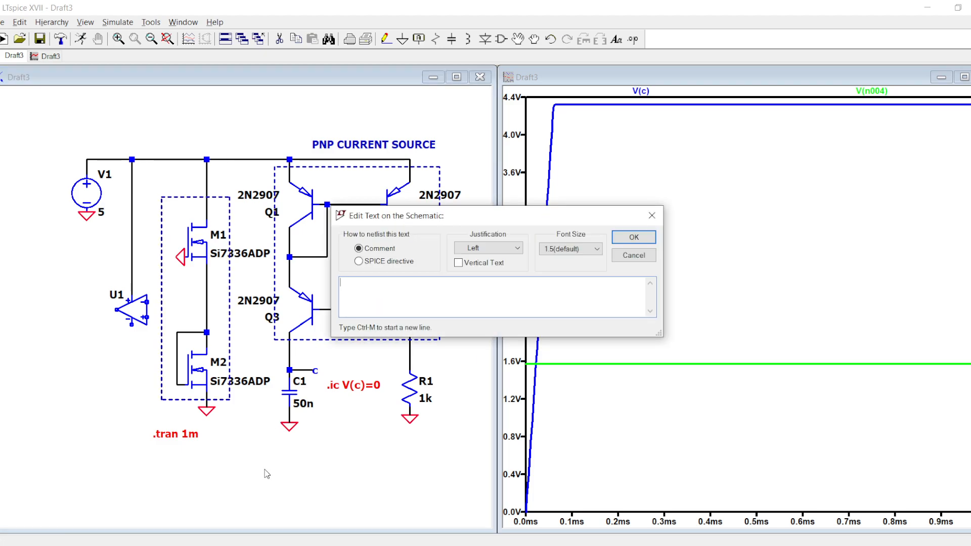
{"action": "type", "text": "V"}
{"action": "key", "text": "Caps_Lock"}
{"action": "type", "text": "t"}
{"action": "type", "text": "h"}
{"action": "key", "text": "BackSpace"}
{"action": "type", "text": "R"}
{"action": "key", "text": "Caps_Lock"}
{"action": "type", "text": "eference V"}
{"action": "key", "text": "Caps_Lock"}
{"action": "type", "text": "oltage"}
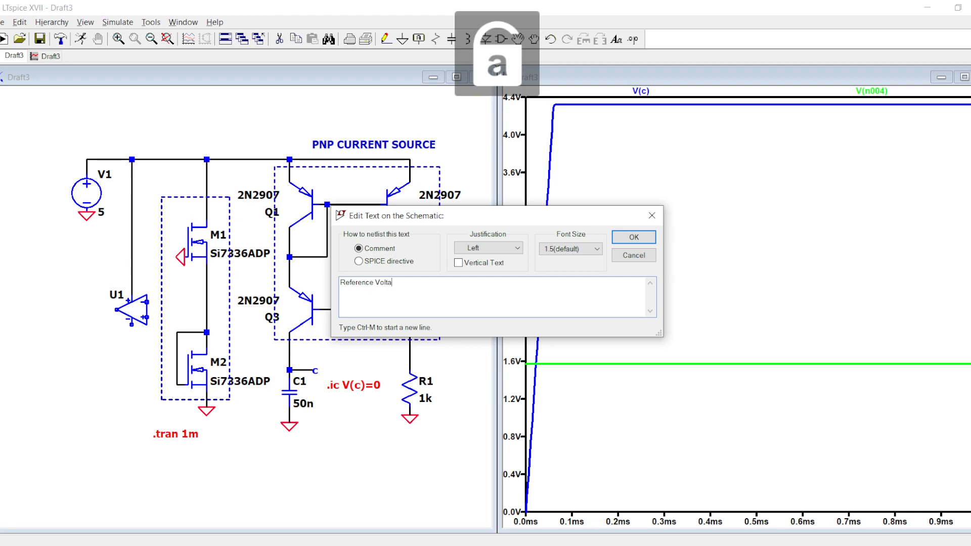
{"action": "key", "text": "Return"}
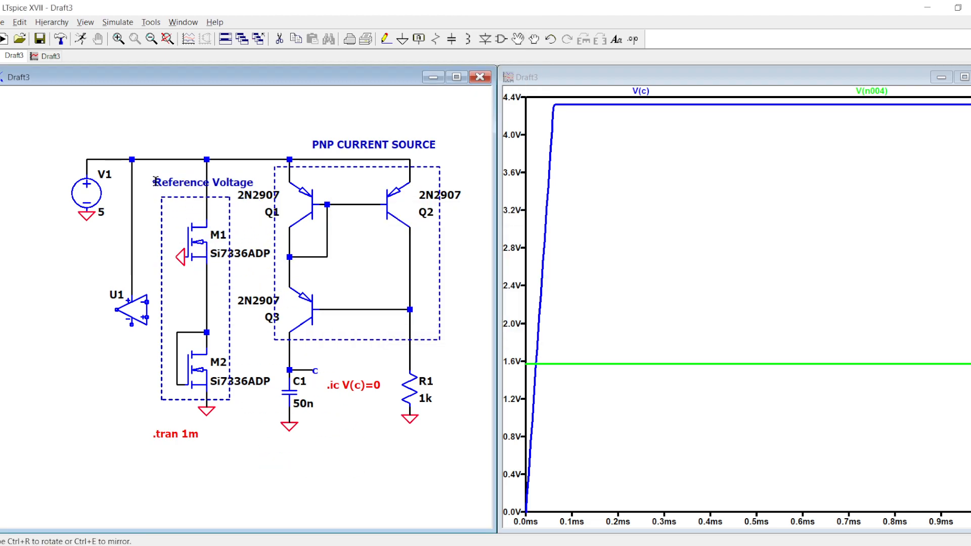
{"action": "left_click", "coordinate": [151, 175]}
- Wire the non-inverting input of U1 to the capacitor node labelled c above C1
{"action": "scroll", "coordinate": [284, 329], "scroll_direction": "up", "scroll_amount": 1}
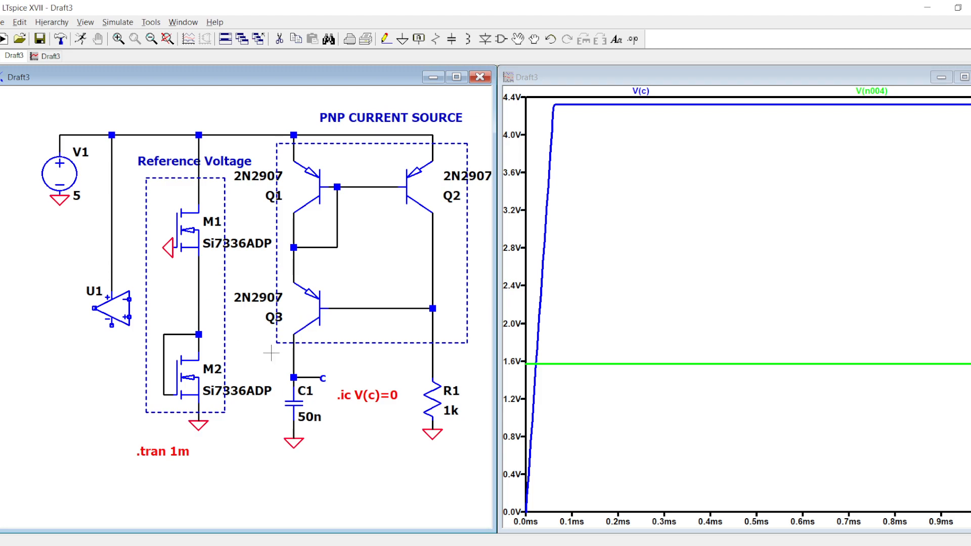
{"action": "key", "text": "F3"}
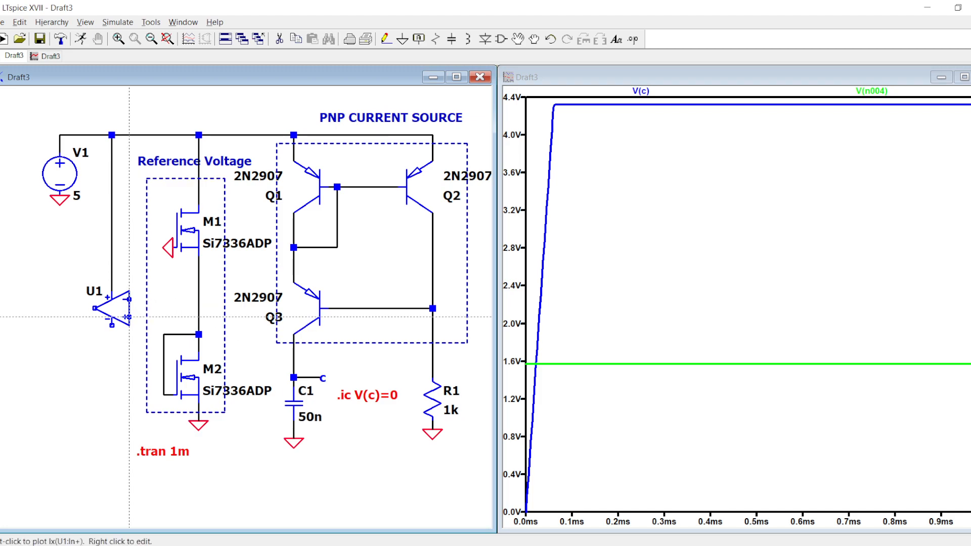
{"action": "left_click", "coordinate": [129, 317]}
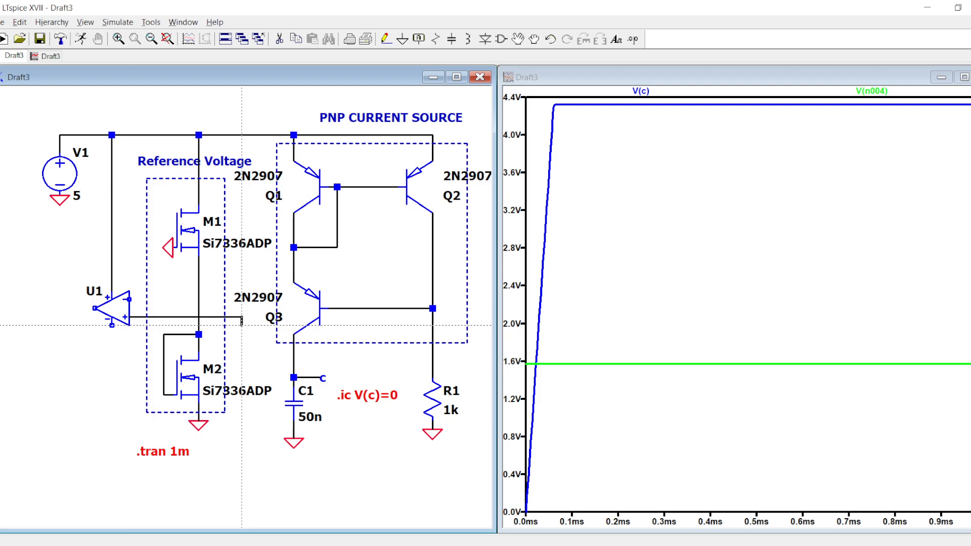
{"action": "left_click", "coordinate": [242, 377]}
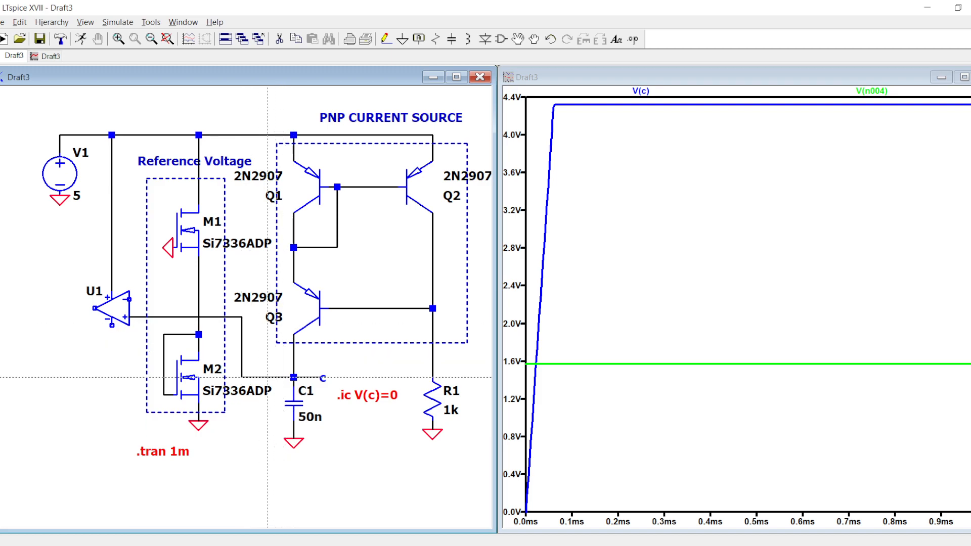
{"action": "left_click", "coordinate": [293, 378]}
{"action": "key", "text": "Escape"}
{"action": "key", "text": "F8"}
{"action": "left_click_drag", "start_coordinate": [332, 454], "coordinate": [273, 355]}
{"action": "left_click", "coordinate": [302, 403]}
- Wire the inverting input of U1 to the node between M1 and M2, and ground its negative supply pin
{"action": "key", "text": "F3"}
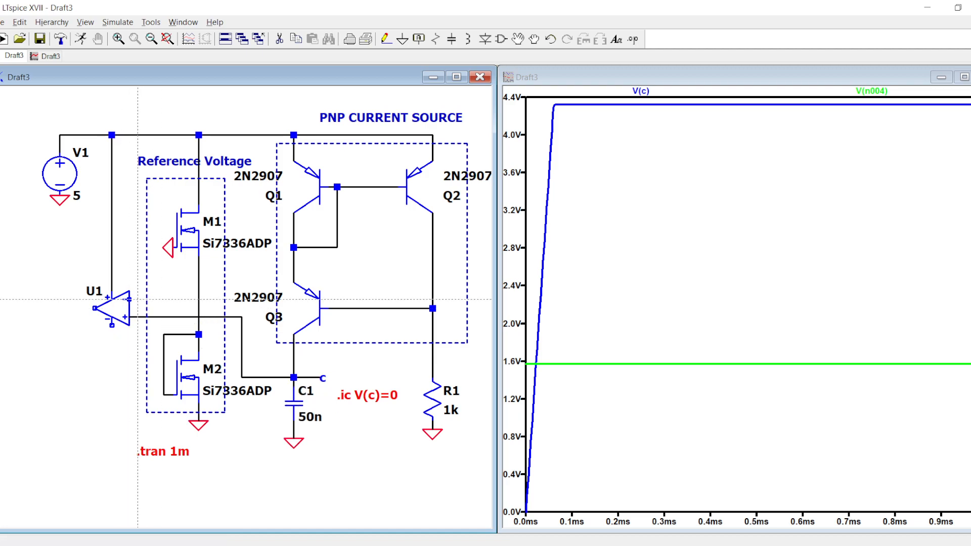
{"action": "left_click", "coordinate": [129, 300]}
{"action": "left_click", "coordinate": [199, 300]}
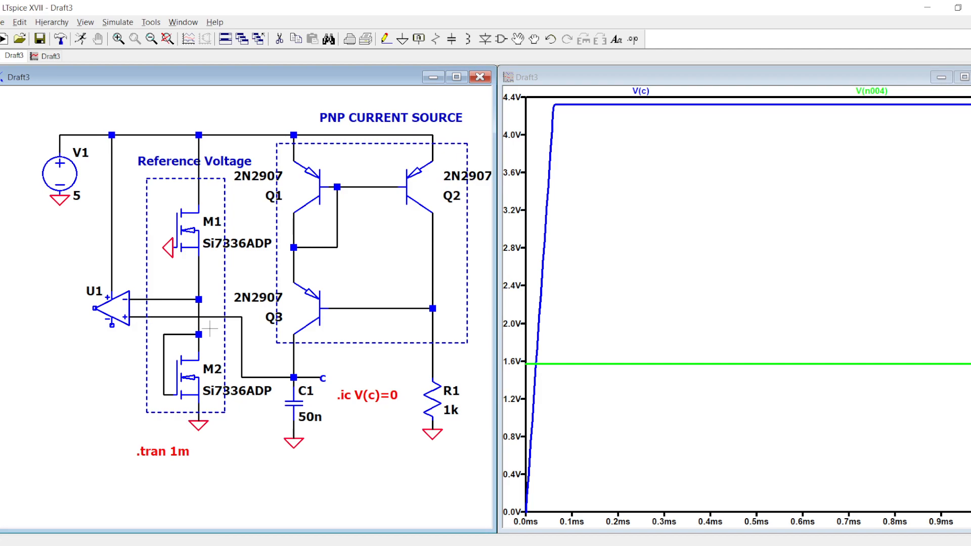
{"action": "key", "text": "g"}
{"action": "left_click", "coordinate": [112, 325]}
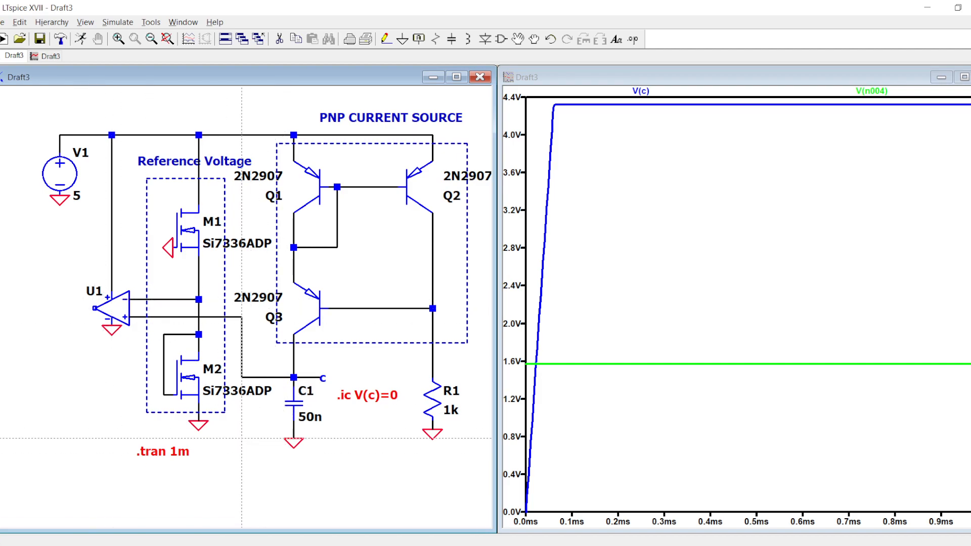
{"action": "scroll", "coordinate": [245, 455], "scroll_direction": "down", "scroll_amount": 3}
{"action": "key", "text": "F2"}
{"action": "type", "text": "sw"}
{"action": "key", "text": "Return"}
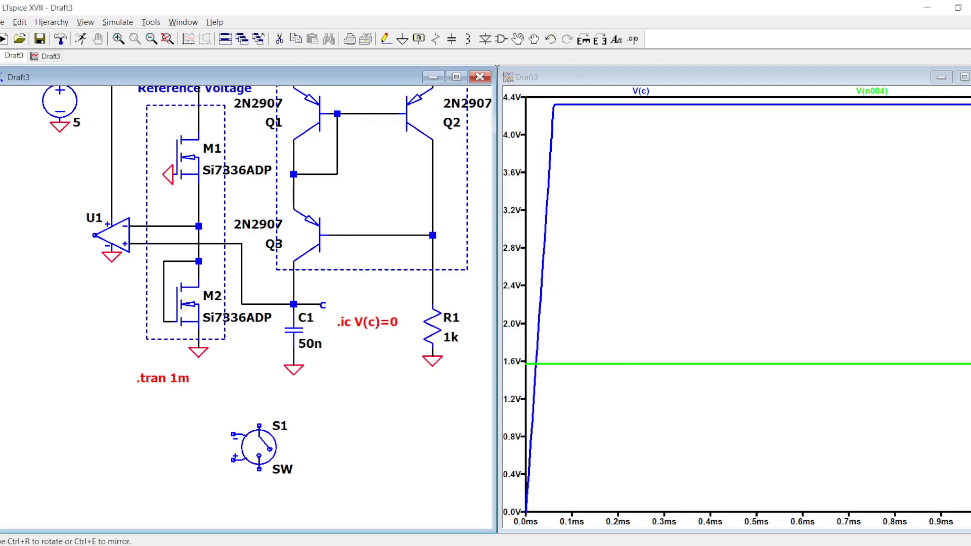
{"action": "key", "text": "Escape"}
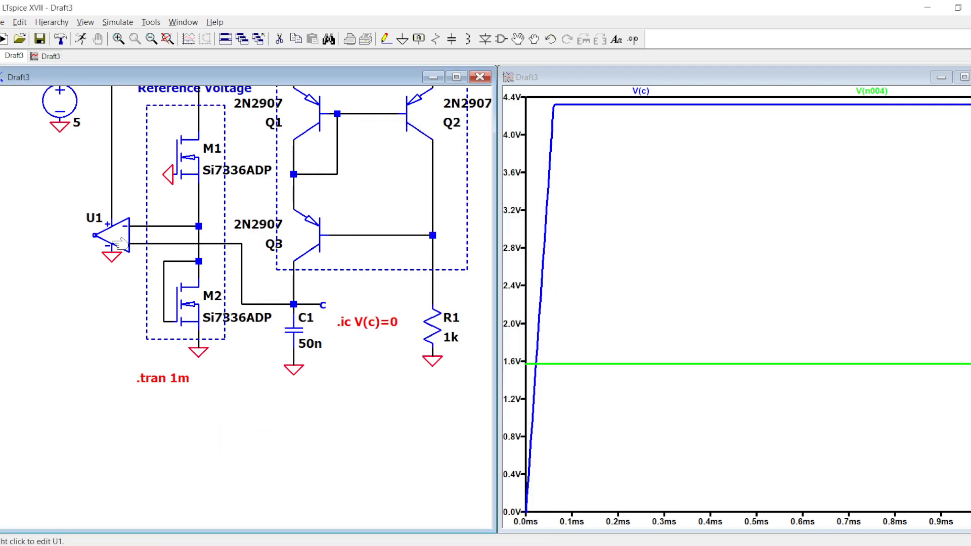
- Switch to Paint to check the comparator's discharge path in the oscillator diagram, and return to LTspice
{"action": "scroll", "coordinate": [154, 387], "scroll_direction": "down", "scroll_amount": 1}
{"action": "left_click_drag", "start_coordinate": [155, 388], "coordinate": [168, 432]}
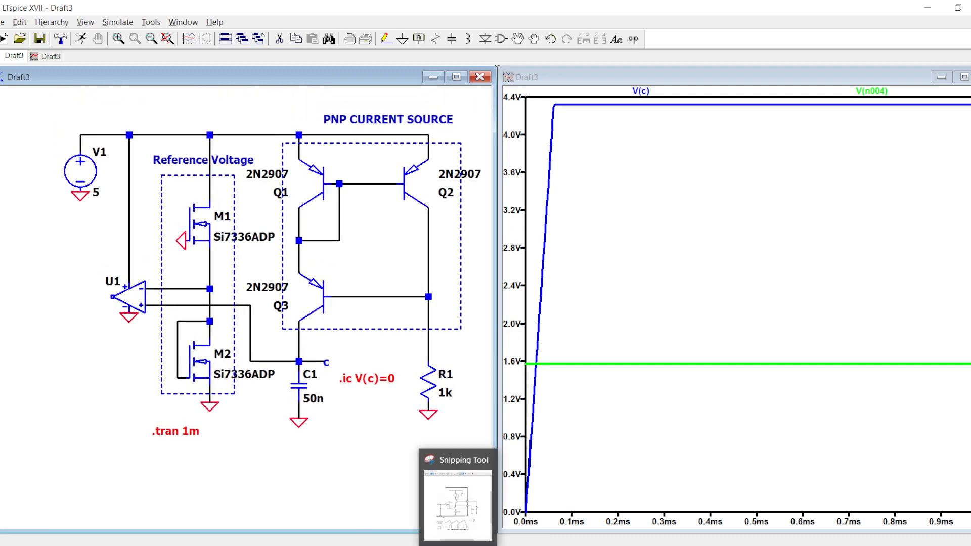
{"action": "left_click", "coordinate": [495, 545]}
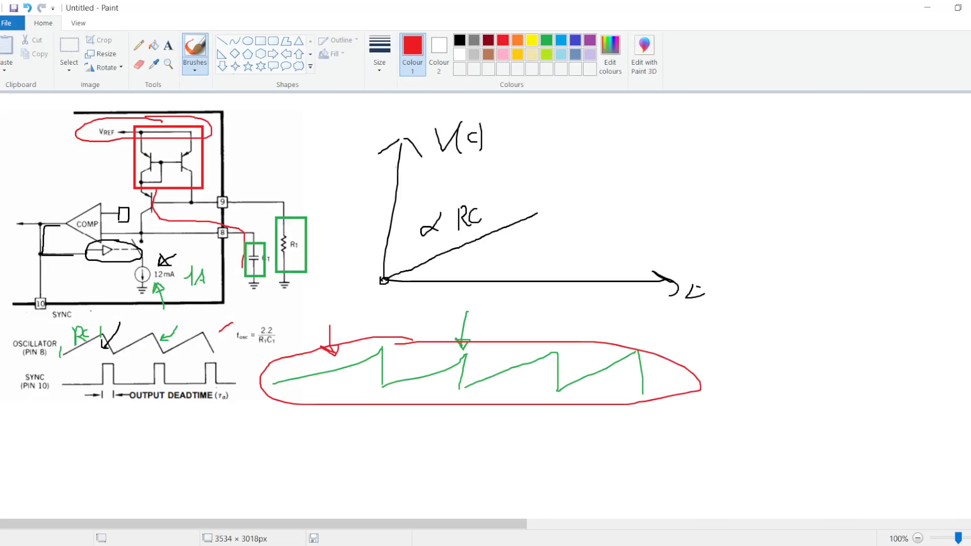
{"action": "left_click", "coordinate": [494, 545]}
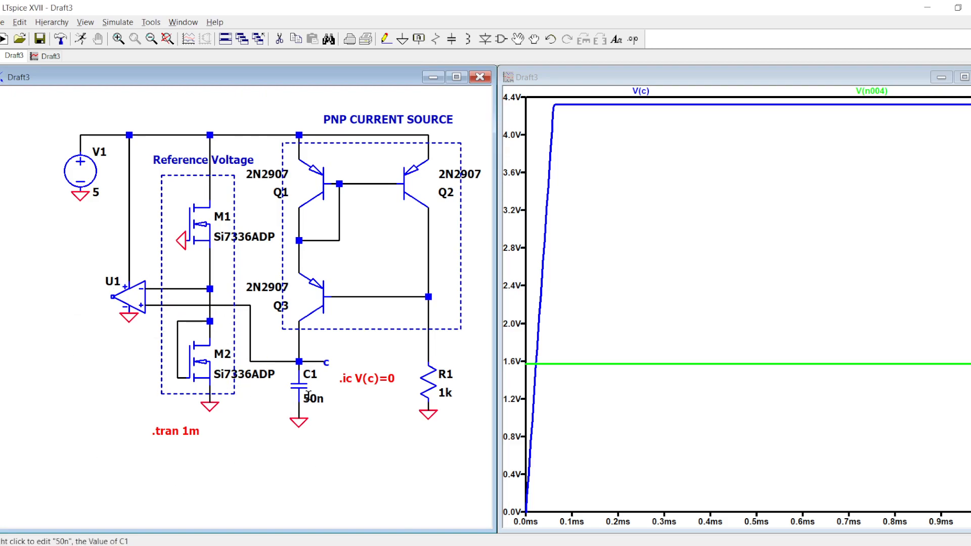
- Draw a wire from the output of U1 down past the .tran directive and across towards the area below C1
{"action": "key", "text": "F3"}
{"action": "left_click", "coordinate": [112, 297]}
{"action": "left_click", "coordinate": [97, 297]}
{"action": "left_click", "coordinate": [97, 459]}
{"action": "left_click", "coordinate": [243, 459]}
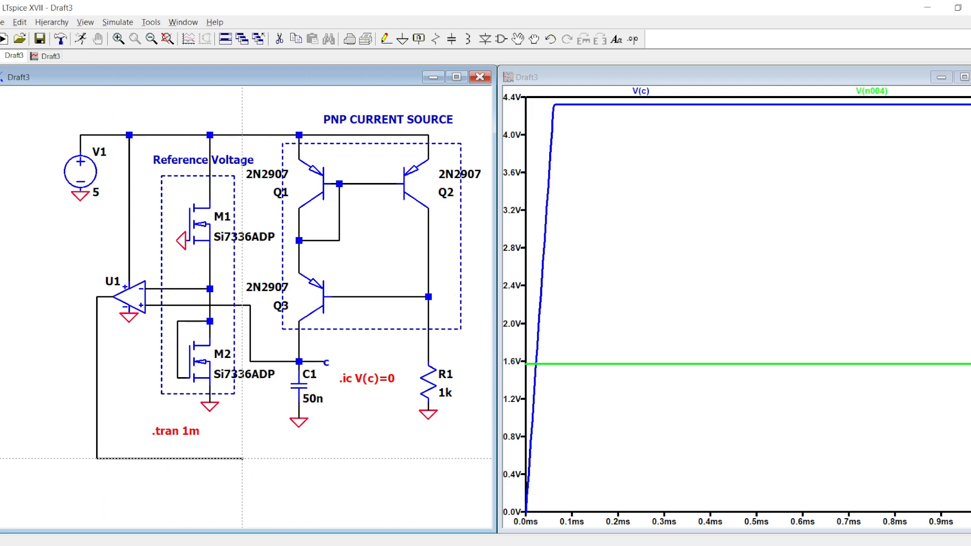
- Place an NMOS transistor with its gate at the end of U1's output wire and assign it the Si7336ADP model
{"action": "key", "text": "F2"}
{"action": "type", "text": "nmos"}
{"action": "key", "text": "Return"}
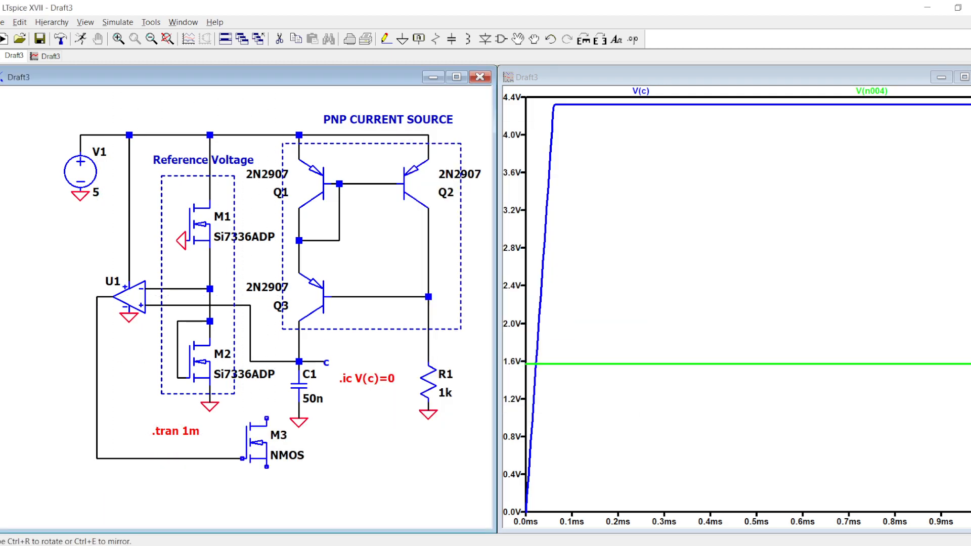
{"action": "left_click", "coordinate": [283, 433]}
{"action": "key", "text": "Escape"}
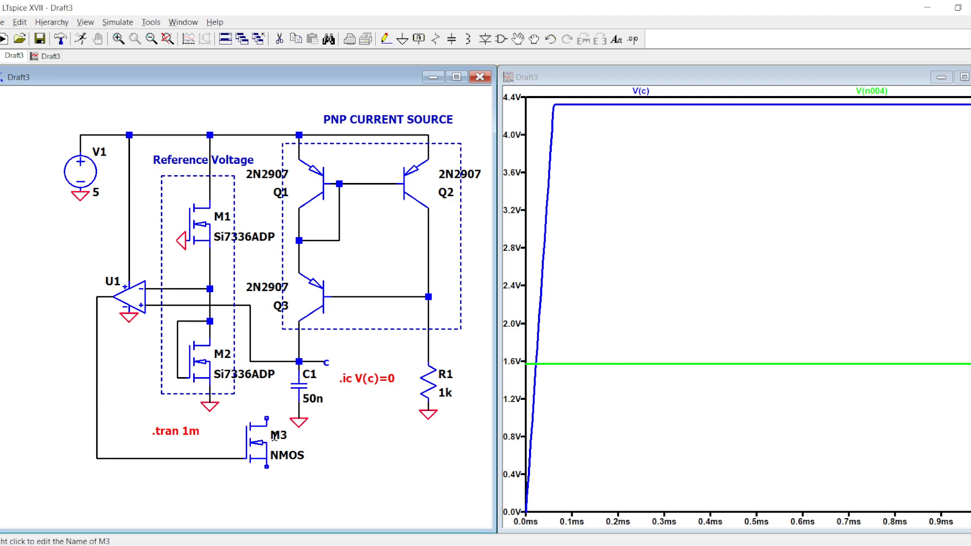
{"action": "right_click", "coordinate": [284, 433]}
{"action": "left_click", "coordinate": [518, 246]}
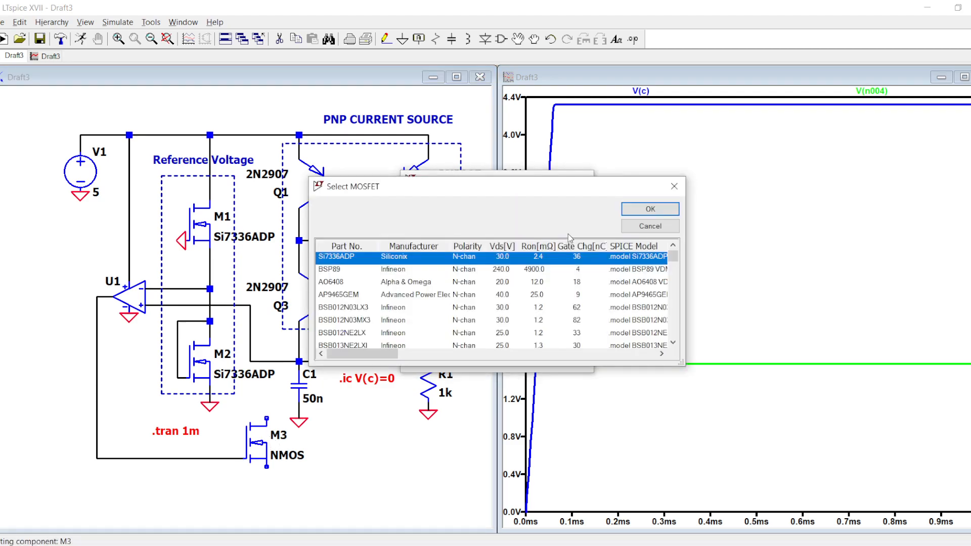
{"action": "left_click", "coordinate": [642, 210]}
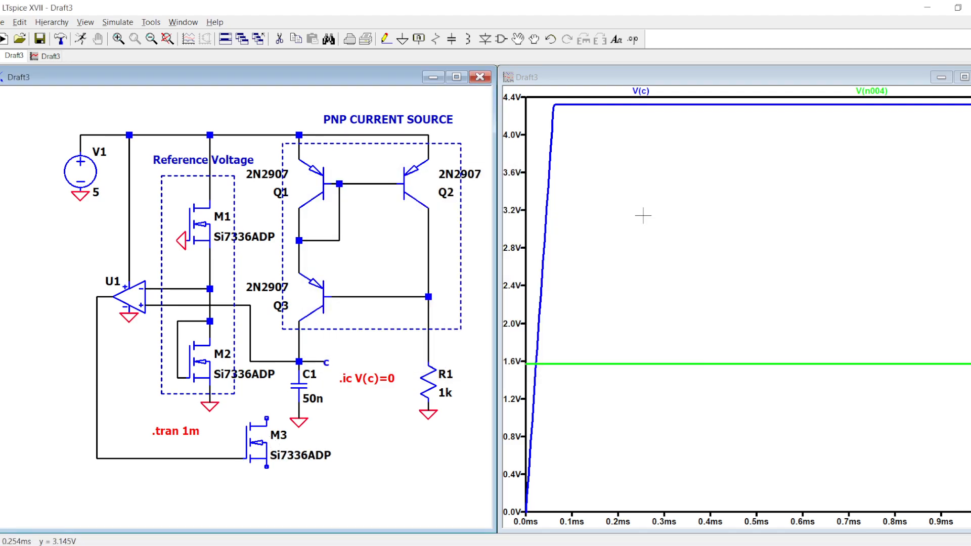
- Shift C1 with its ground and node label away from Q3's collector line, and align M3's drain with that line
{"action": "key", "text": "F8"}
{"action": "left_click_drag", "start_coordinate": [340, 440], "coordinate": [299, 363]}
{"action": "left_click", "coordinate": [337, 391]}
{"action": "left_click_drag", "start_coordinate": [284, 496], "coordinate": [232, 406]}
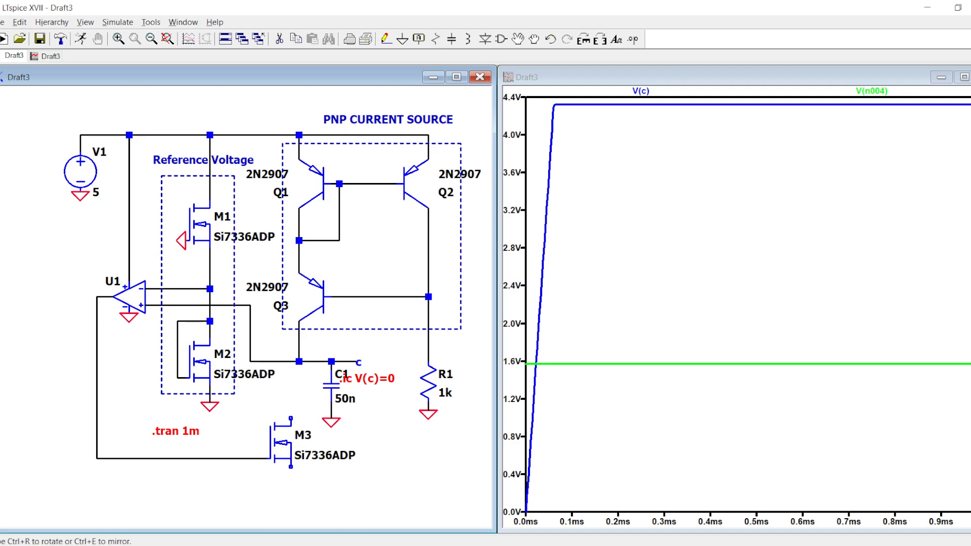
{"action": "left_click", "coordinate": [293, 444]}
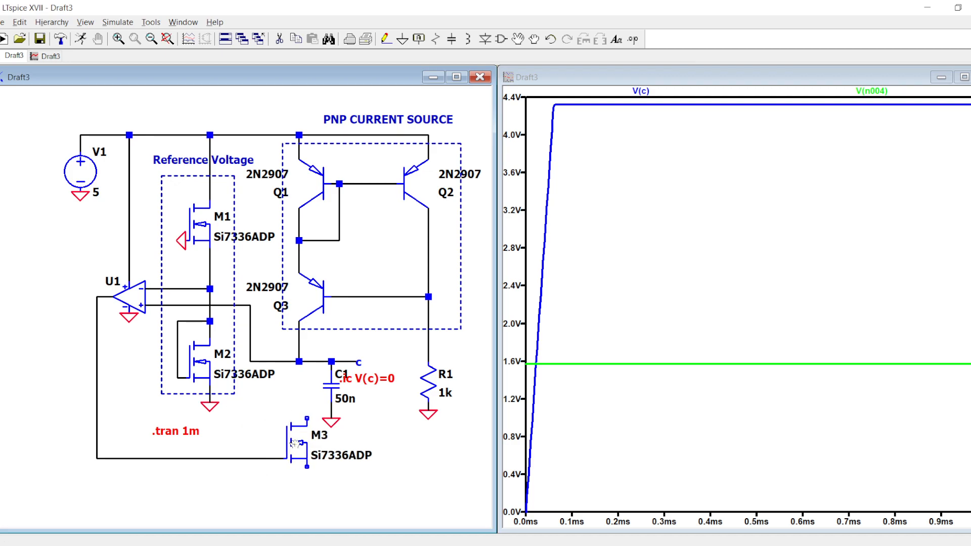
{"action": "left_click", "coordinate": [299, 405]}
{"action": "left_click", "coordinate": [290, 404]}
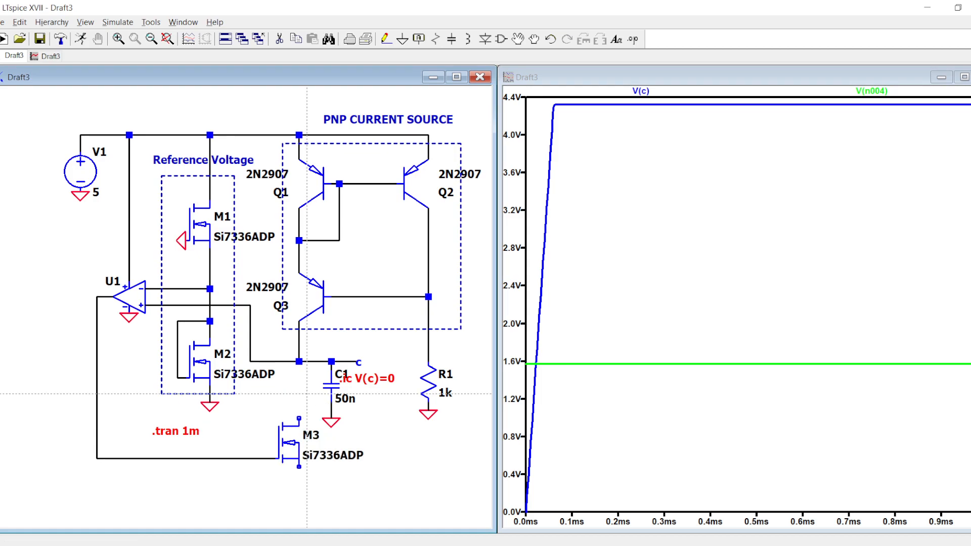
- Wire the drain of M3 to the capacitor node below Q3 and connect its source to ground
{"action": "key", "text": "F3"}
{"action": "left_click", "coordinate": [299, 362]}
{"action": "left_click", "coordinate": [299, 419]}
{"action": "key", "text": "g"}
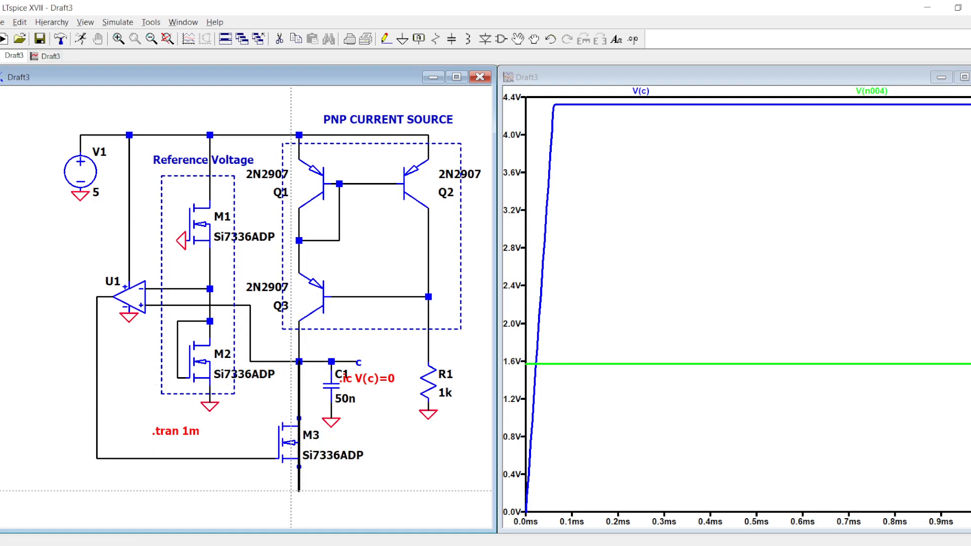
{"action": "left_click", "coordinate": [299, 491]}
{"action": "key", "text": "Escape"}
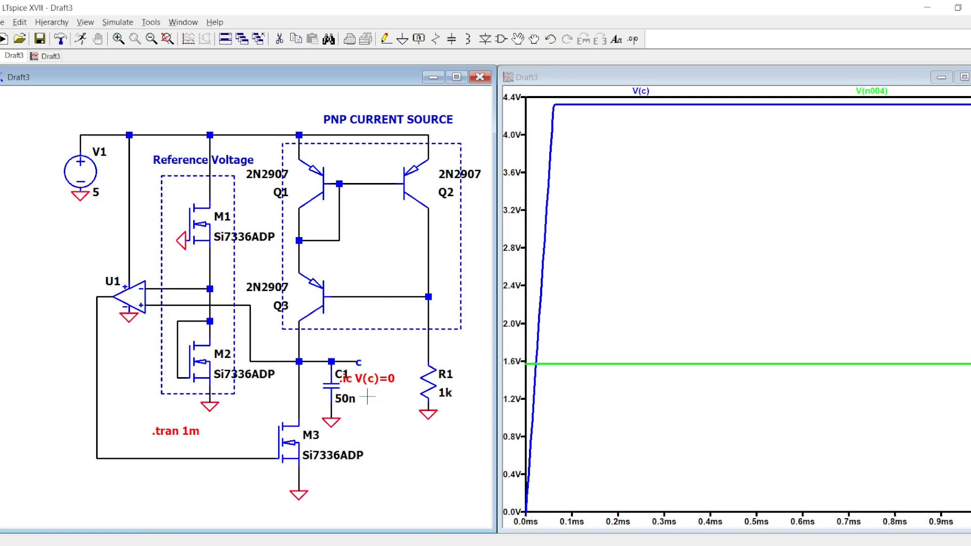
- Switch to Paint to review the oscillator and sync waveforms, return to LTspice and run the transient simulation
{"action": "key", "text": "alt+Tab"}
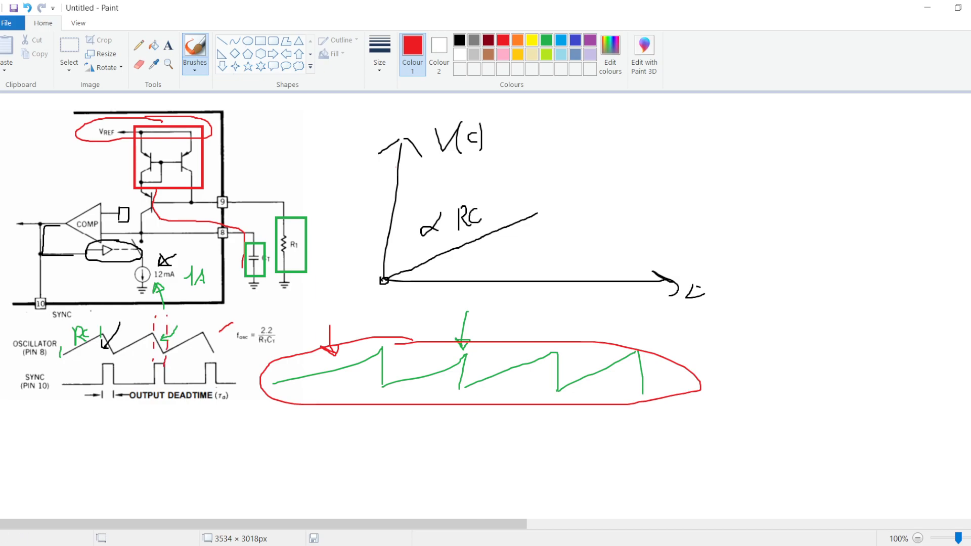
{"action": "left_click", "coordinate": [514, 537]}
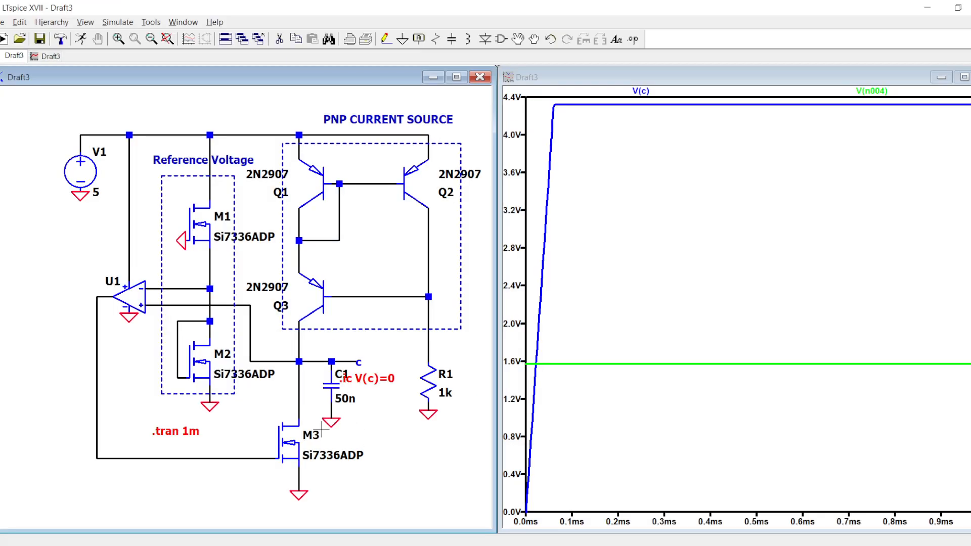
{"action": "left_click", "coordinate": [81, 39]}
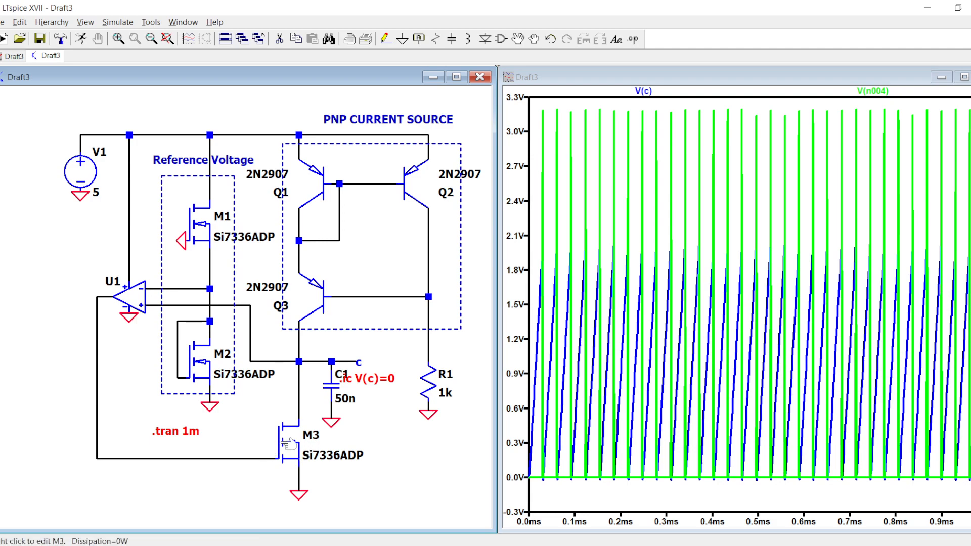
- Plot the drain current of M3, zoom in on its first pulses, and restore the full time range
{"action": "left_click", "coordinate": [306, 415]}
{"action": "left_click_drag", "start_coordinate": [543, 476], "coordinate": [562, 104]}
{"action": "right_click", "coordinate": [572, 121]}
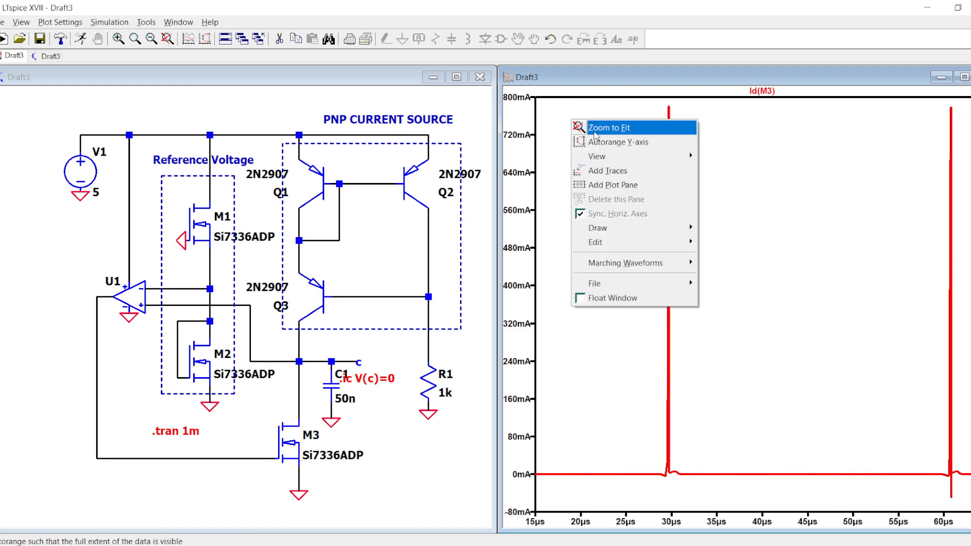
{"action": "left_click", "coordinate": [595, 130]}
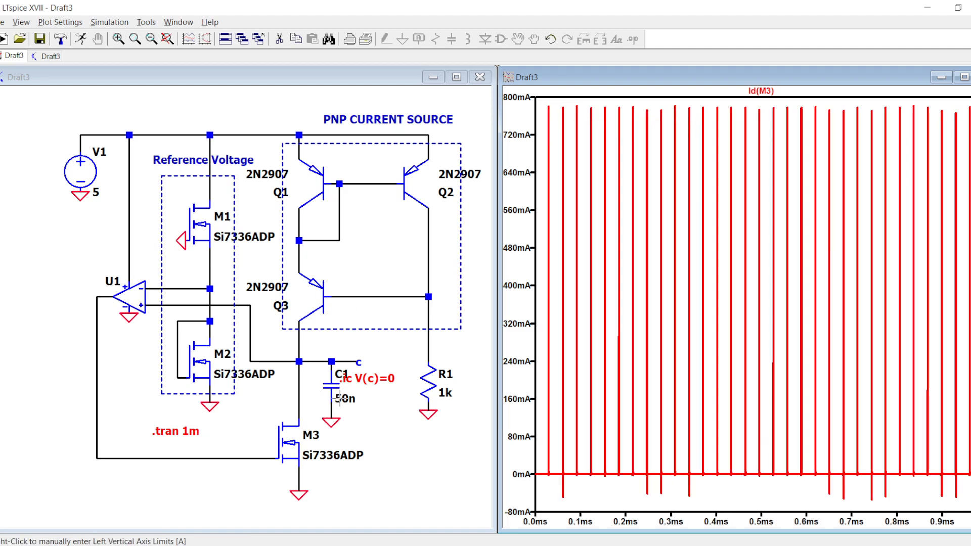
- Plot the capacitor voltage V(c) and zoom in on the first sawtooth cycle down to its falling edge
{"action": "left_click", "coordinate": [313, 362]}
{"action": "left_click_drag", "start_coordinate": [535, 483], "coordinate": [644, 109]}
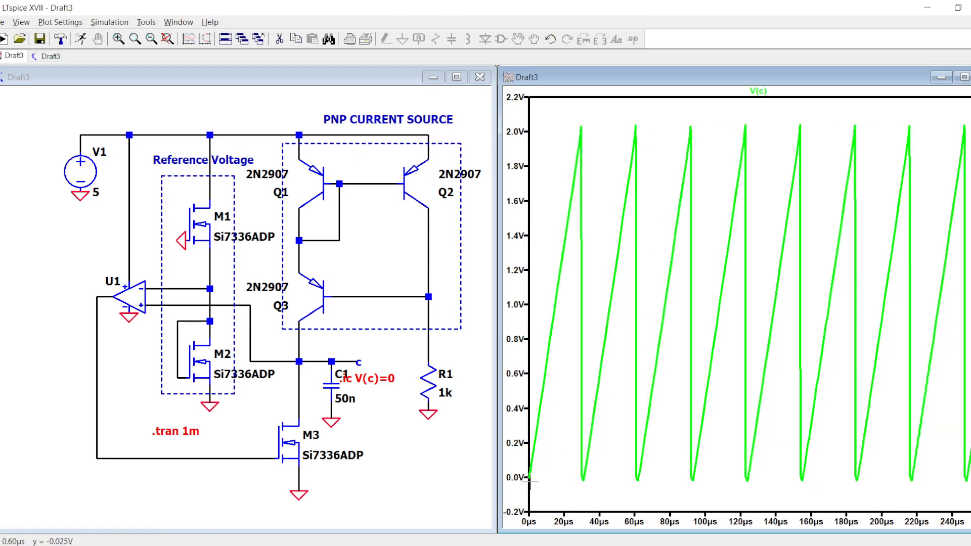
{"action": "left_click_drag", "start_coordinate": [528, 484], "coordinate": [607, 121]}
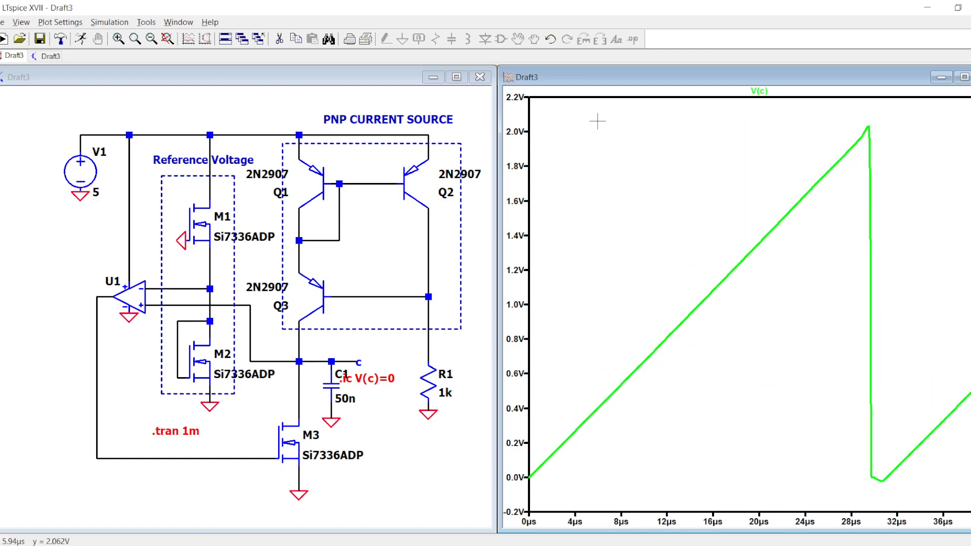
{"action": "left_click_drag", "start_coordinate": [878, 488], "coordinate": [849, 123]}
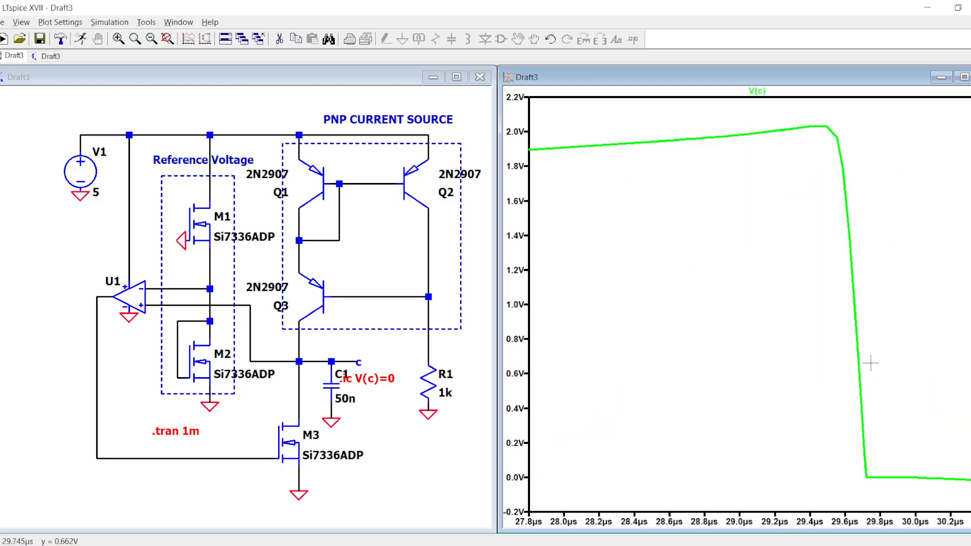
- Fit the whole V(c) waveform in the plot and zoom in on several cycles starting at about 120 µs
{"action": "right_click", "coordinate": [815, 239]}
{"action": "left_click", "coordinate": [846, 247]}
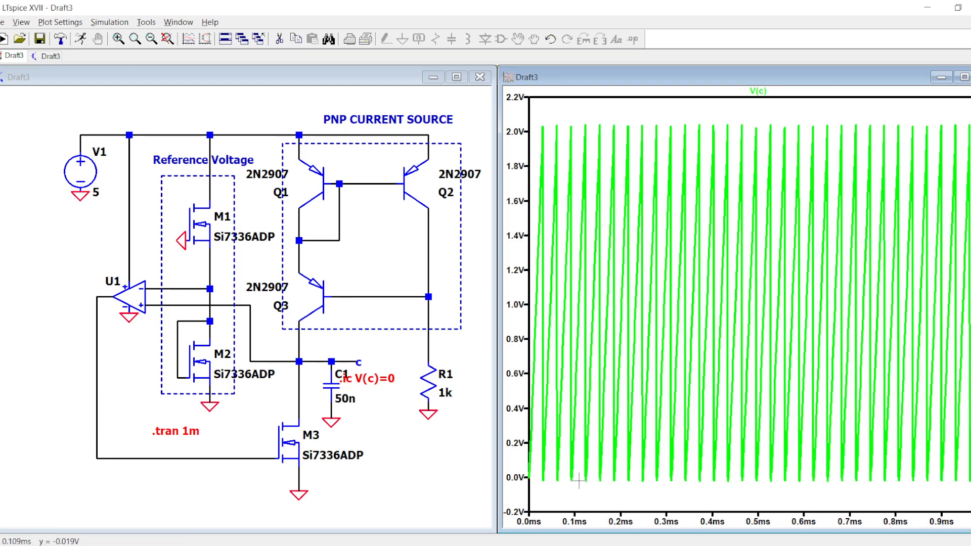
{"action": "left_click_drag", "start_coordinate": [585, 489], "coordinate": [727, 109]}
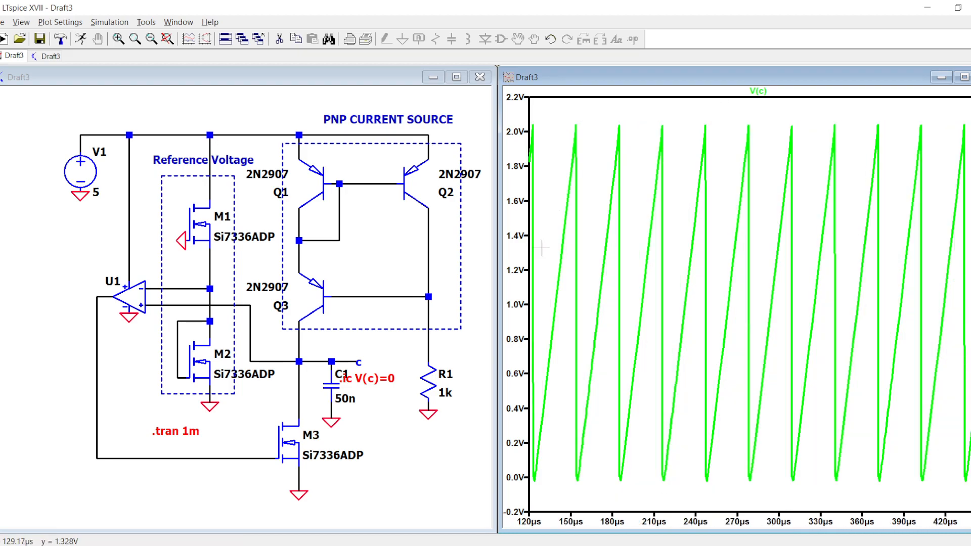
- Zoom in on about three V(c) cycles and add the comment "IC SWATOOTH GENERATOR" above the reference voltage block
{"action": "left_click_drag", "start_coordinate": [562, 488], "coordinate": [690, 115]}
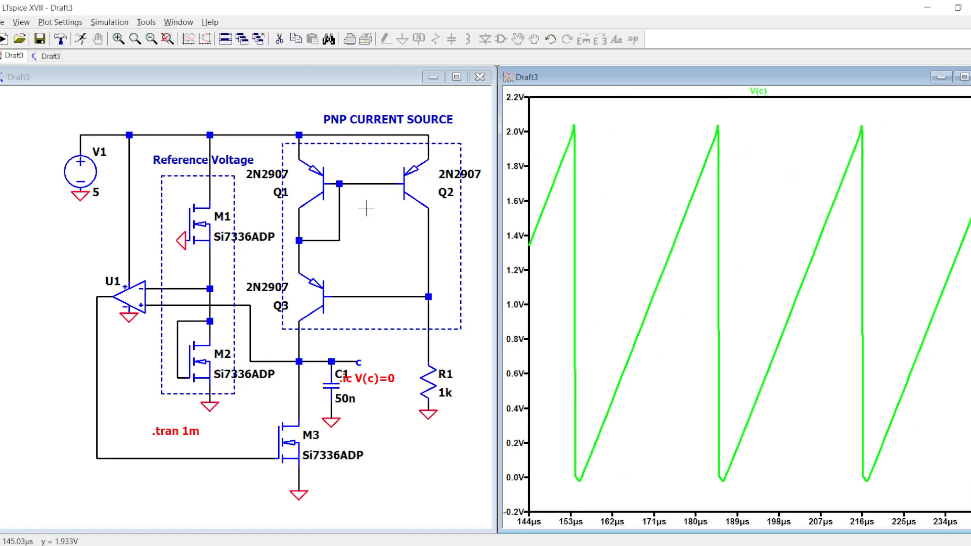
{"action": "left_click", "coordinate": [354, 271]}
{"action": "type", "text": "tIntegra"}
{"action": "key", "text": "BackSpace"}
{"action": "key", "text": "BackSpace"}
{"action": "key", "text": "BackSpace"}
{"action": "key", "text": "BackSpace"}
{"action": "key", "text": "BackSpace"}
{"action": "key", "text": "BackSpace"}
{"action": "key", "text": "BackSpace"}
{"action": "key", "text": "Caps_Lock"}
{"action": "type", "text": "I"}
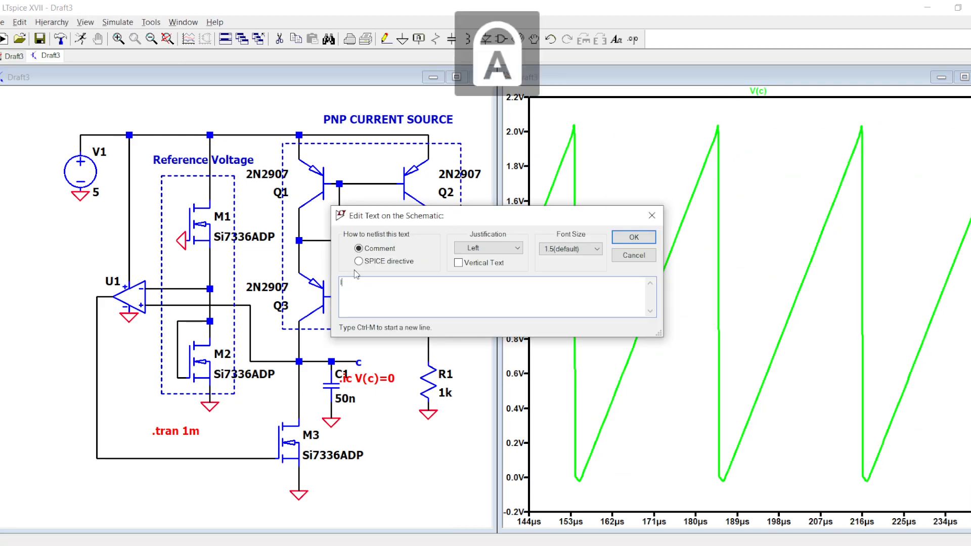
{"action": "type", "text": "C SWATOOT"}
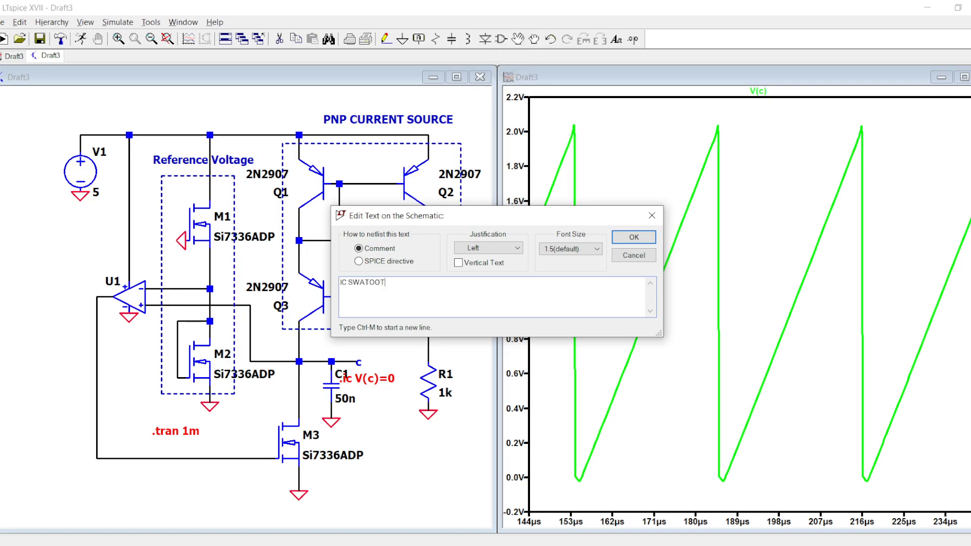
{"action": "type", "text": "H GENERATOR"}
{"action": "key", "text": "Return"}
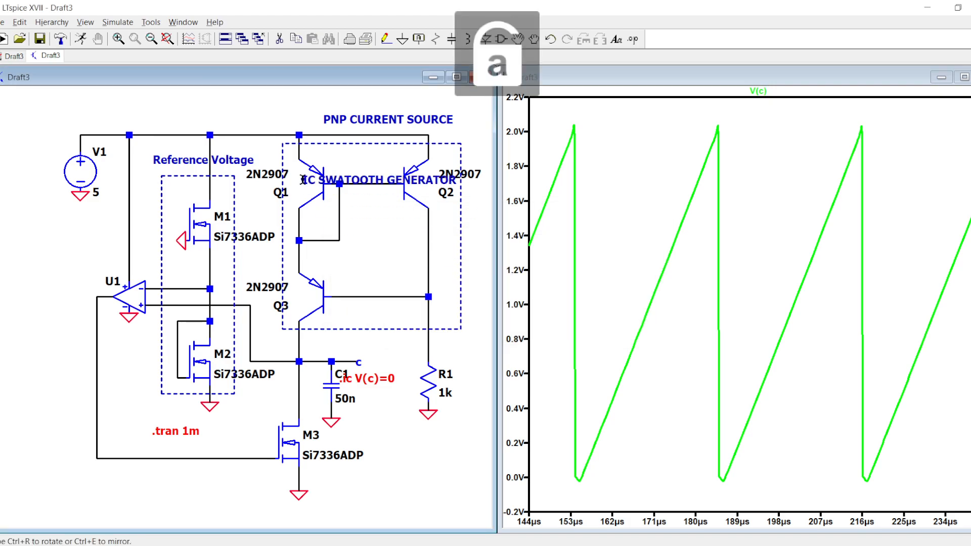
{"action": "left_click", "coordinate": [149, 137]}
{"action": "key", "text": "space"}
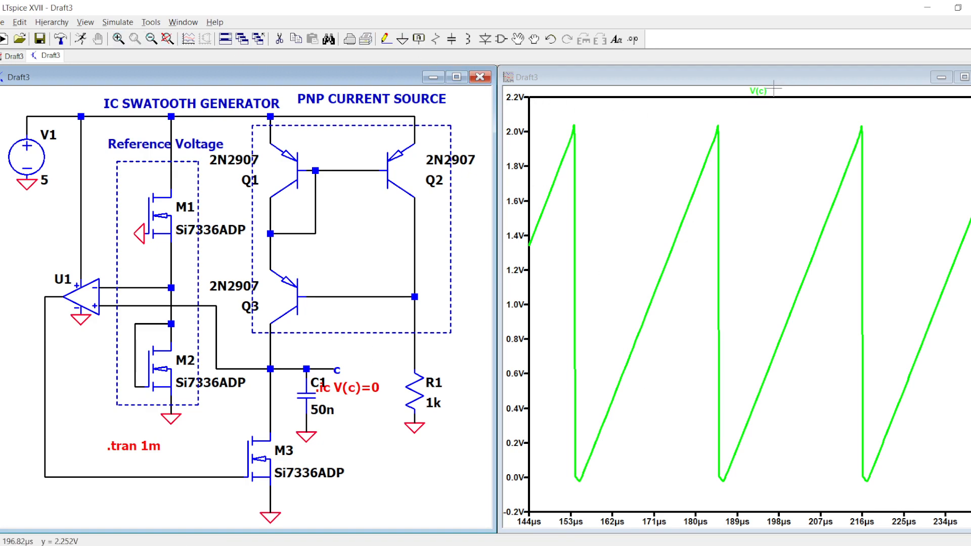
- Attach two cursors to V(c) and measure the period and frequency of one sawtooth cycle
{"action": "left_click", "coordinate": [758, 91]}
{"action": "left_click_drag", "start_coordinate": [758, 195], "coordinate": [581, 289]}
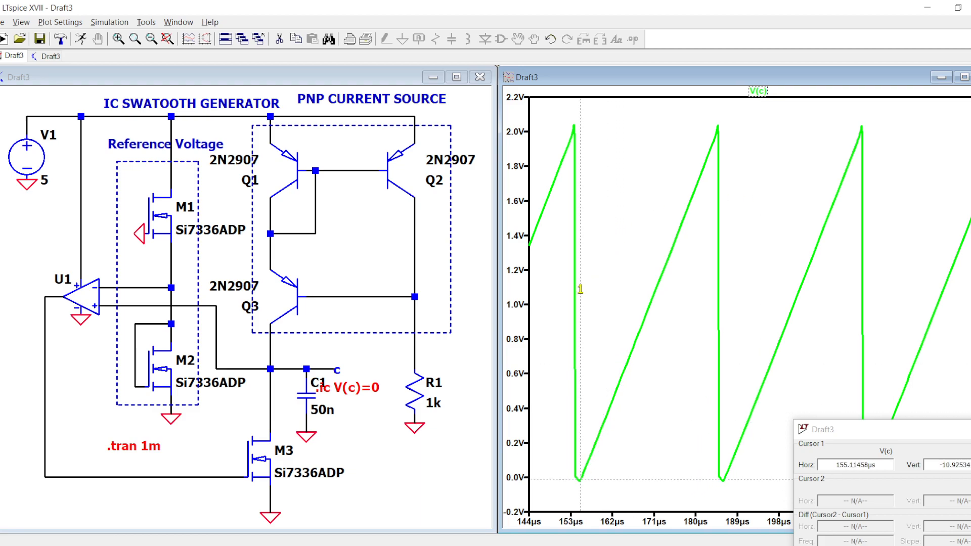
{"action": "left_click_drag", "start_coordinate": [927, 430], "coordinate": [407, 227]}
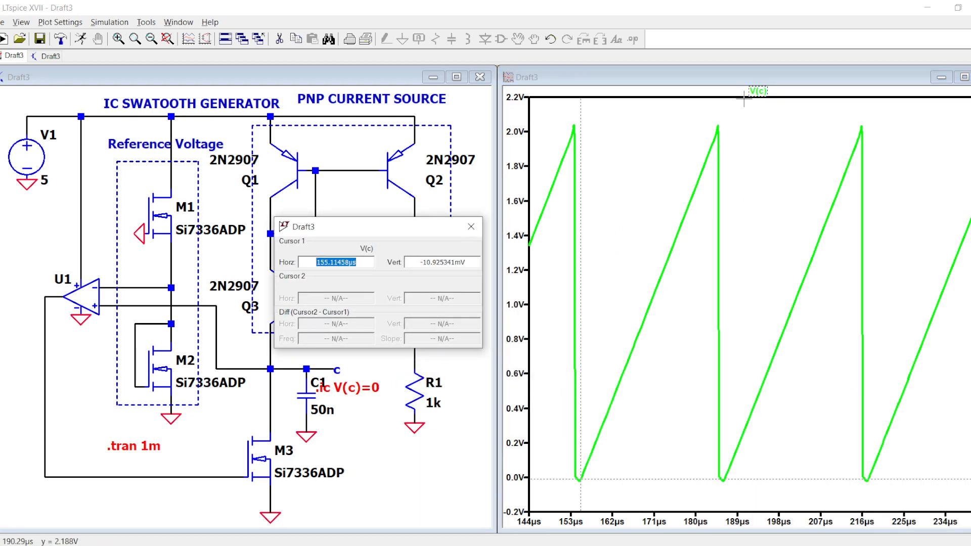
{"action": "left_click", "coordinate": [757, 91]}
{"action": "left_click_drag", "start_coordinate": [757, 191], "coordinate": [721, 234]}
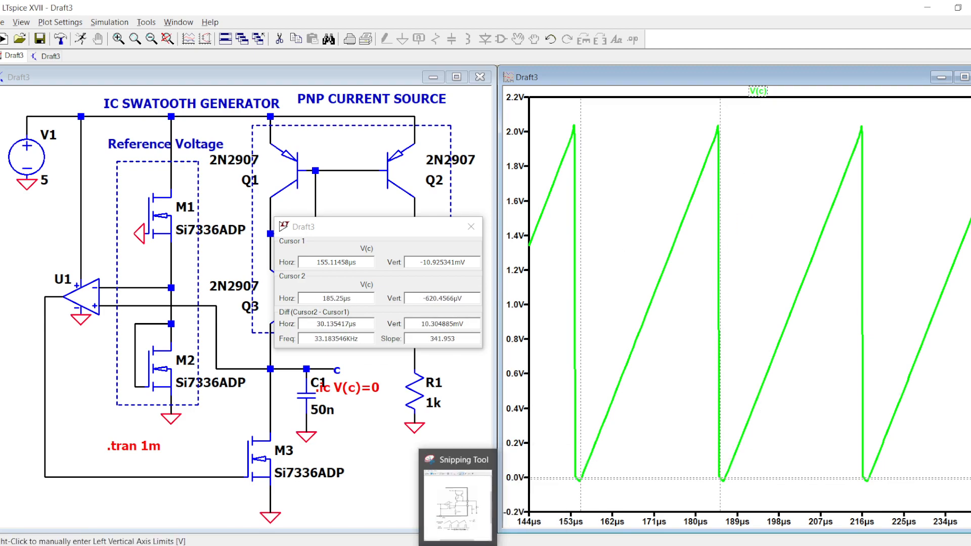
- Switch to Paint, handwrite the oscillator frequency formula fos = 2.2/RC in red below the waveforms, and return to LTspice
{"action": "key", "text": "alt+Tab"}
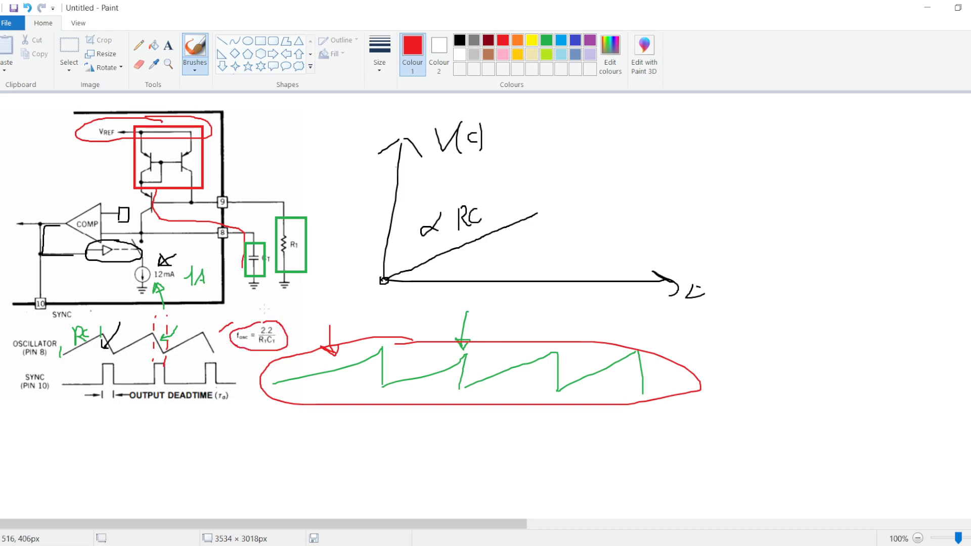
{"action": "mouse_move", "coordinate": [207, 413]}
{"action": "left_mouse_down"}
{"action": "mouse_move", "coordinate": [202, 458]}
{"action": "mouse_move", "coordinate": [229, 462]}
{"action": "left_mouse_up"}
{"action": "left_click_drag", "start_coordinate": [237, 462], "coordinate": [245, 484]}
{"action": "mouse_move", "coordinate": [368, 434]}
{"action": "left_mouse_down"}
{"action": "mouse_move", "coordinate": [378, 460]}
{"action": "mouse_move", "coordinate": [485, 473]}
{"action": "left_mouse_up"}
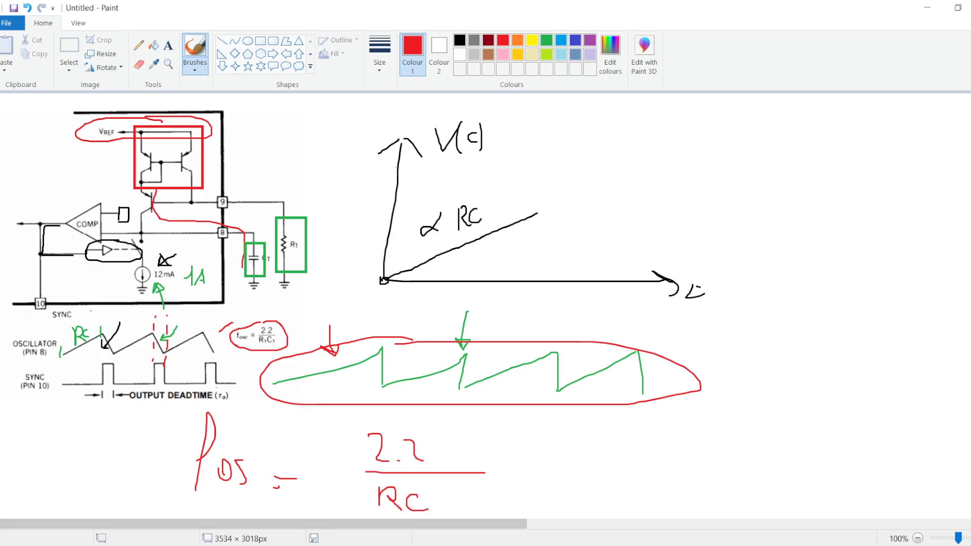
{"action": "left_click", "coordinate": [504, 542]}
{"action": "left_click", "coordinate": [377, 415]}
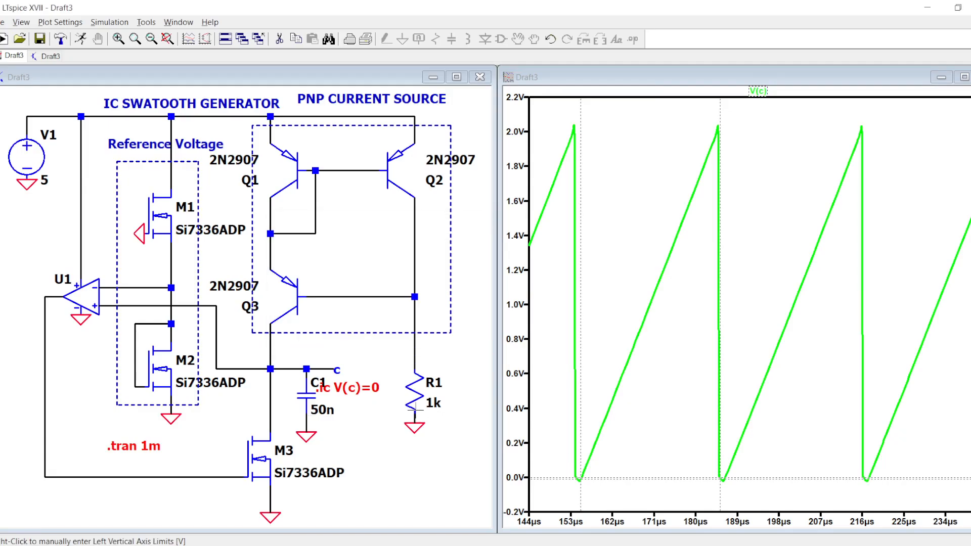
- Set R1 to 300 and rerun the transient simulation
{"action": "right_click", "coordinate": [433, 407]}
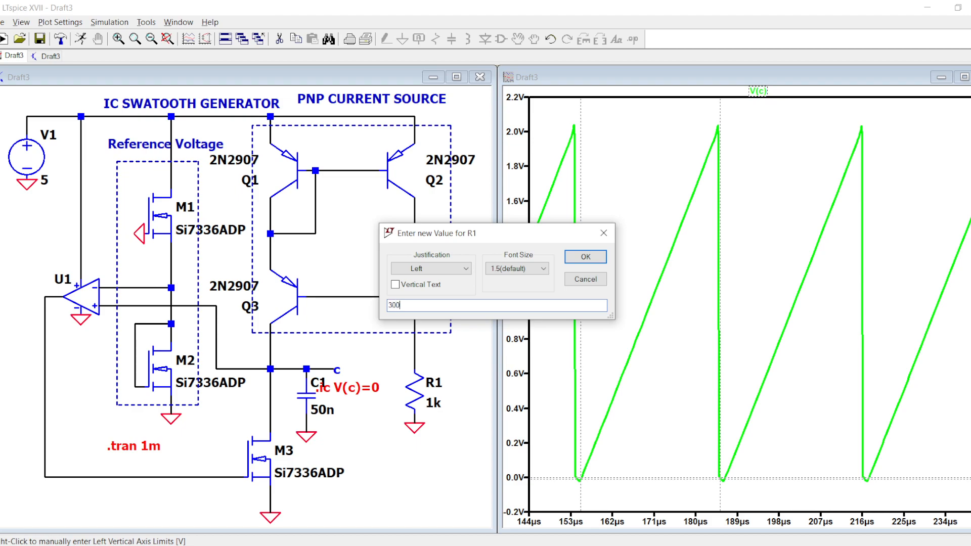
{"action": "key", "text": "Return"}
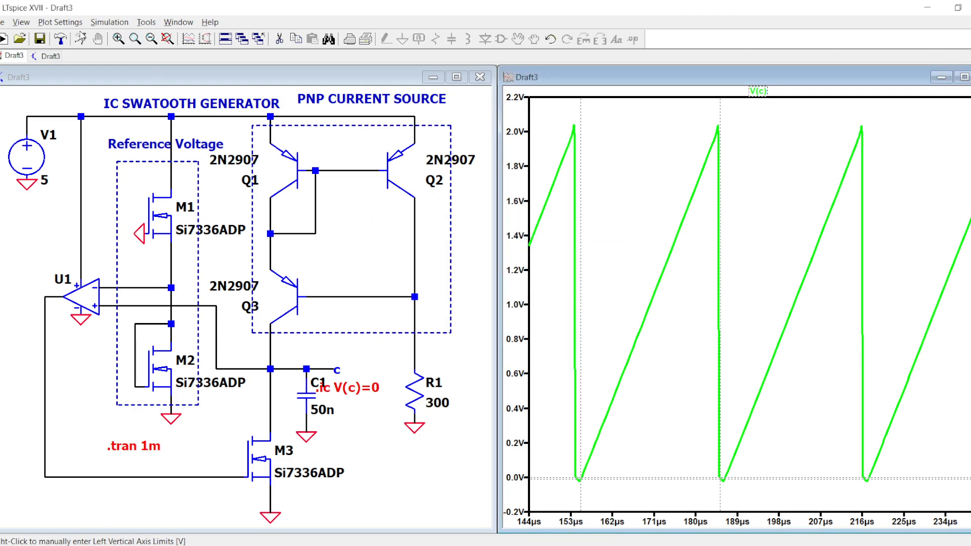
{"action": "left_click", "coordinate": [81, 39]}
- Zoom in on V(c) around 118 to 140 µs and place both cursors at consecutive sawtooth starts to measure the frequency
{"action": "mouse_move", "coordinate": [574, 508]}
{"action": "left_mouse_down"}
{"action": "mouse_move", "coordinate": [630, 106]}
{"action": "mouse_move", "coordinate": [612, 152]}
{"action": "mouse_move", "coordinate": [681, 486]}
{"action": "left_mouse_up"}
{"action": "left_click_drag", "start_coordinate": [635, 260], "coordinate": [625, 304]}
{"action": "left_click_drag", "start_coordinate": [607, 267], "coordinate": [835, 304]}
- Add the comment "R=300 C=50n F=90kHz" below C1 and R1, and close the cursor readout
{"action": "left_click", "coordinate": [391, 470]}
{"action": "key", "text": "t"}
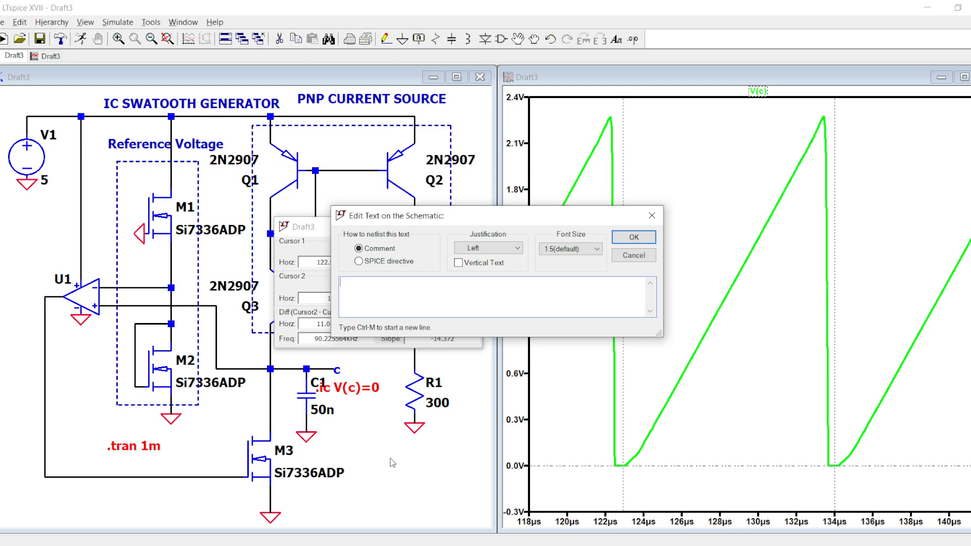
{"action": "type", "text": "30"}
{"action": "key", "text": "BackSpace"}
{"action": "key", "text": "BackSpace"}
{"action": "type", "text": "R"}
{"action": "key", "text": "Caps_Lock"}
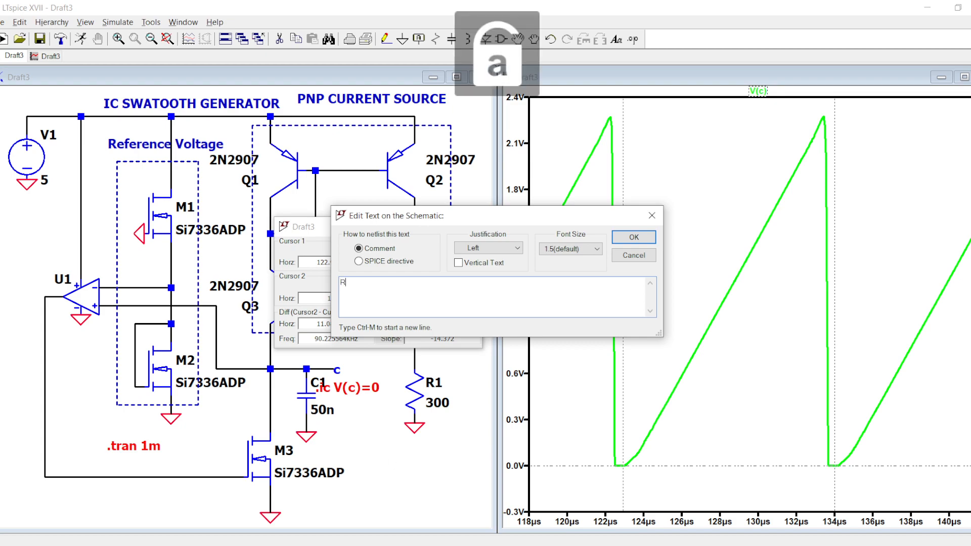
{"action": "type", "text": "=300 "}
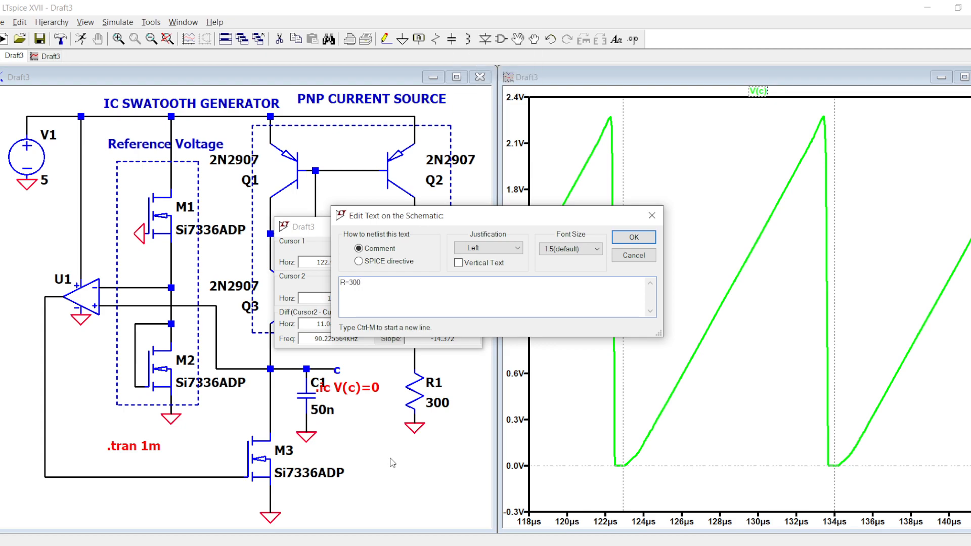
{"action": "type", "text": "C="}
{"action": "key", "text": "Caps_Lock"}
{"action": "type", "text": "50n F"}
{"action": "key", "text": "Caps_Lock"}
{"action": "type", "text": "="}
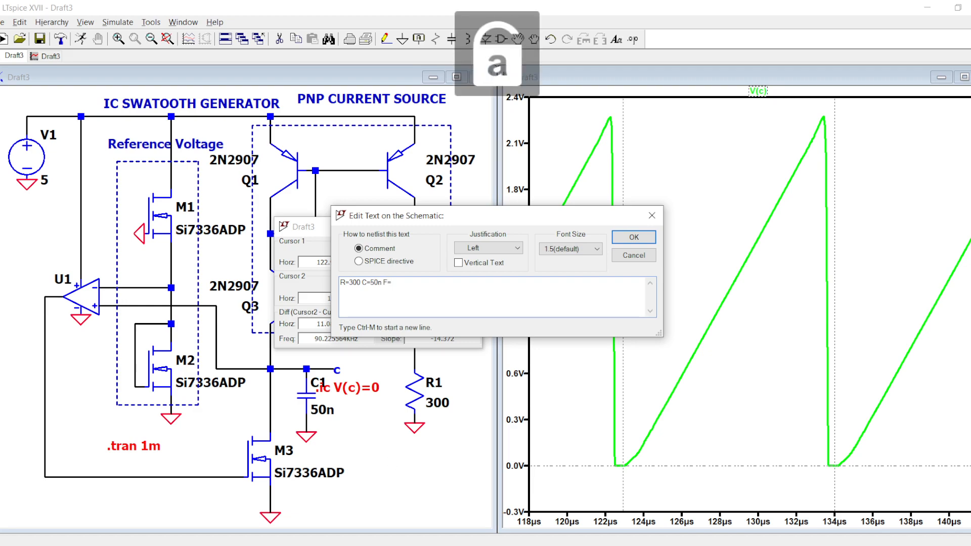
{"action": "type", "text": "90kH"}
{"action": "key", "text": "Caps_Lock"}
{"action": "type", "text": "z"}
{"action": "key", "text": "Return"}
{"action": "left_click", "coordinate": [332, 446]}
{"action": "scroll", "coordinate": [402, 428], "scroll_direction": "down", "scroll_amount": 1}
{"action": "scroll", "coordinate": [438, 380], "scroll_direction": "up", "scroll_amount": 1}
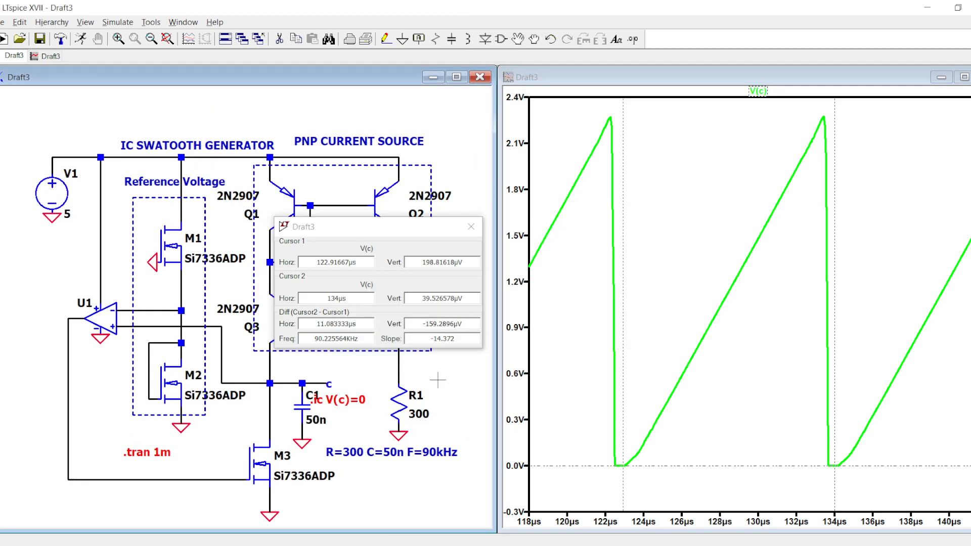
{"action": "left_click", "coordinate": [471, 226]}
{"action": "scroll", "coordinate": [400, 455], "scroll_direction": "up", "scroll_amount": 1}
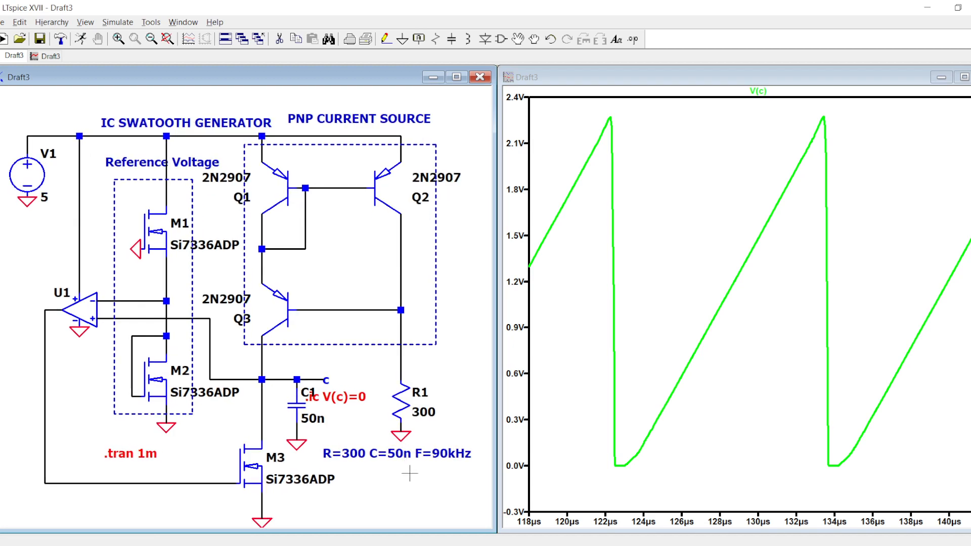
- Place a comment reading "F=250k" directly beneath the F=90kHz note
{"action": "key", "text": "t"}
{"action": "key", "text": "Caps_Lock"}
{"action": "type", "text": "F=250k"}
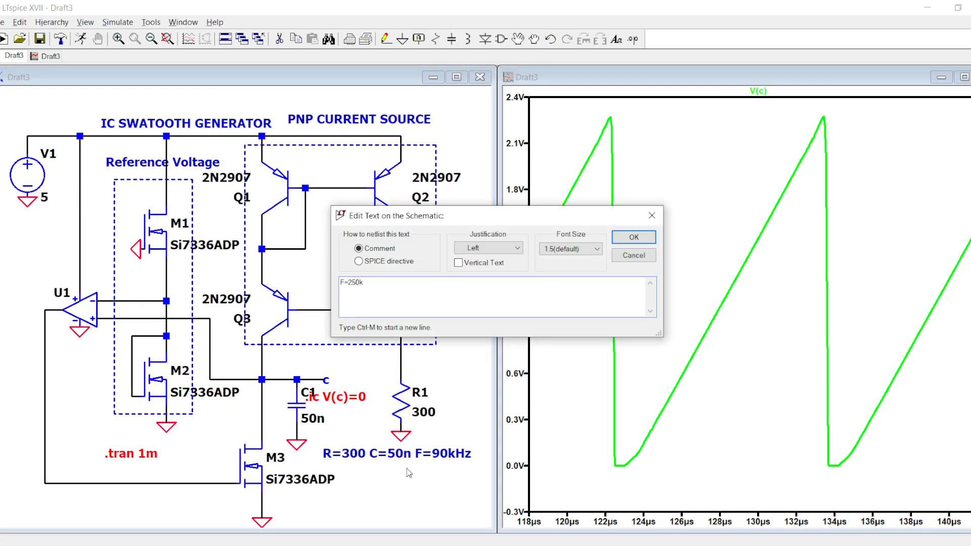
{"action": "key", "text": "Return"}
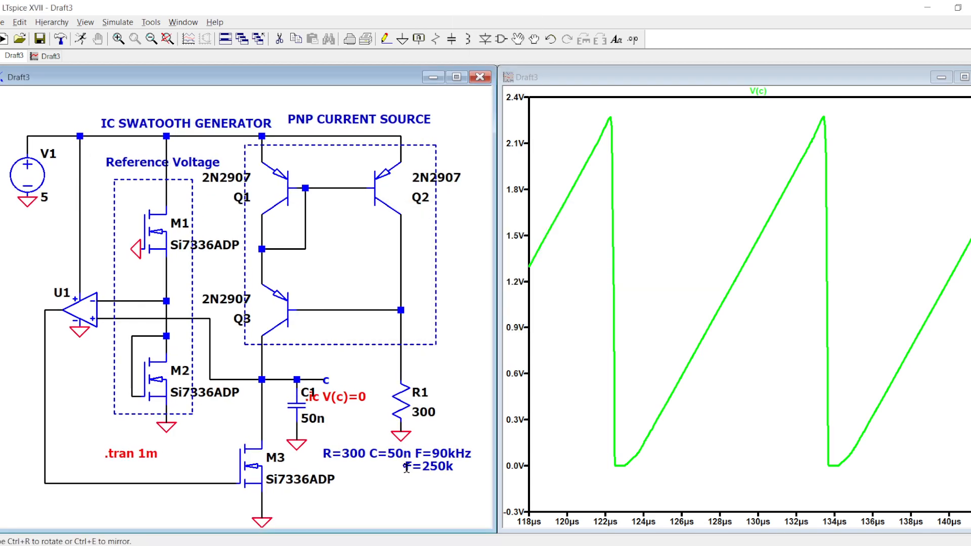
{"action": "left_click", "coordinate": [420, 469]}
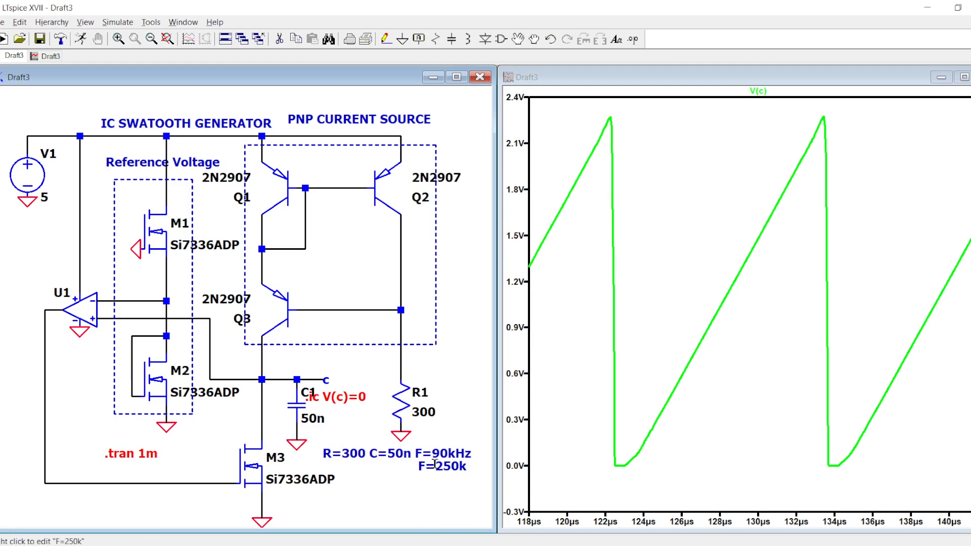
- Complete the unit in the lower frequency comment so it reads "F=250kHz"
{"action": "right_click", "coordinate": [440, 466]}
{"action": "left_click", "coordinate": [395, 282]}
{"action": "key", "text": "Caps_Lock"}
{"action": "type", "text": "Hz"}
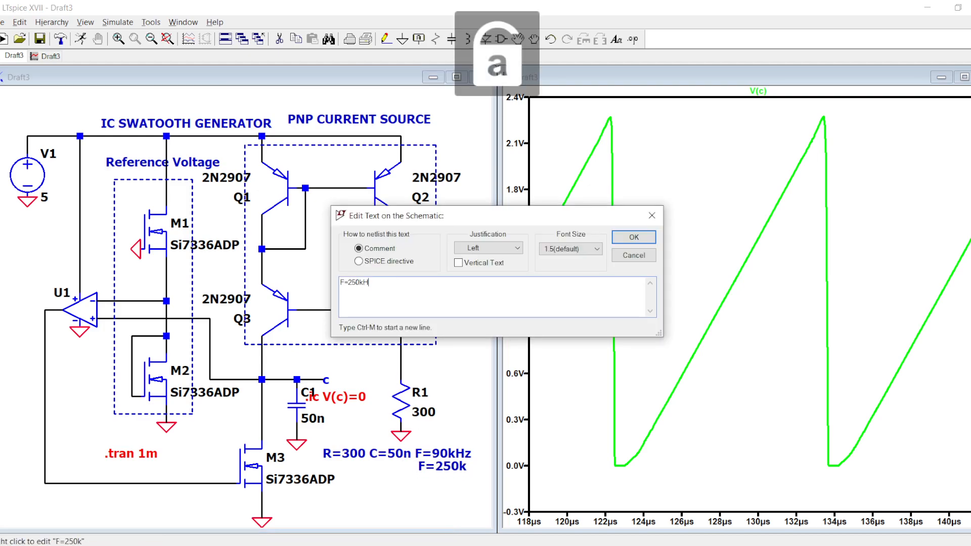
{"action": "key", "text": "Return"}
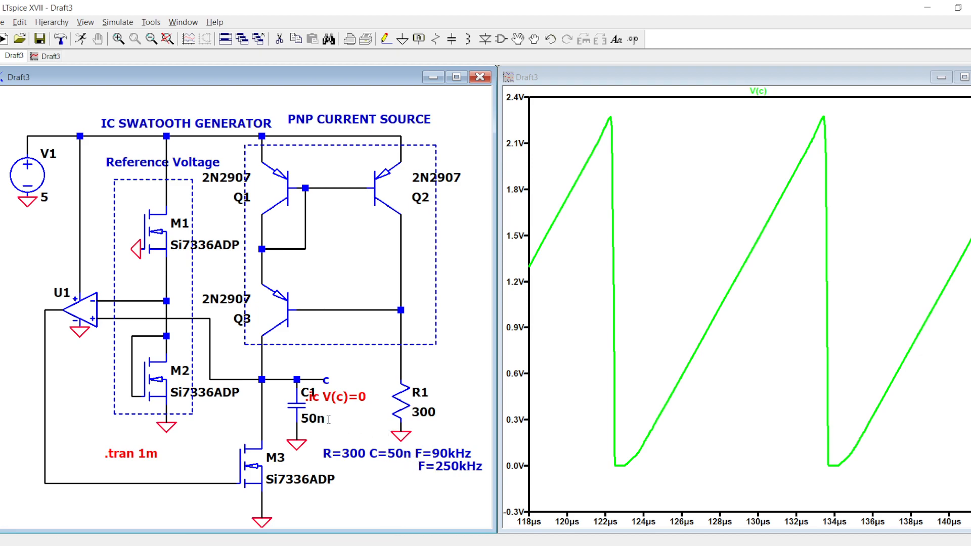
- Set C1 to 20n and rerun the transient simulation
{"action": "right_click", "coordinate": [313, 418]}
{"action": "type", "text": "50n"}
{"action": "key", "text": "Return"}
{"action": "left_click", "coordinate": [81, 38]}
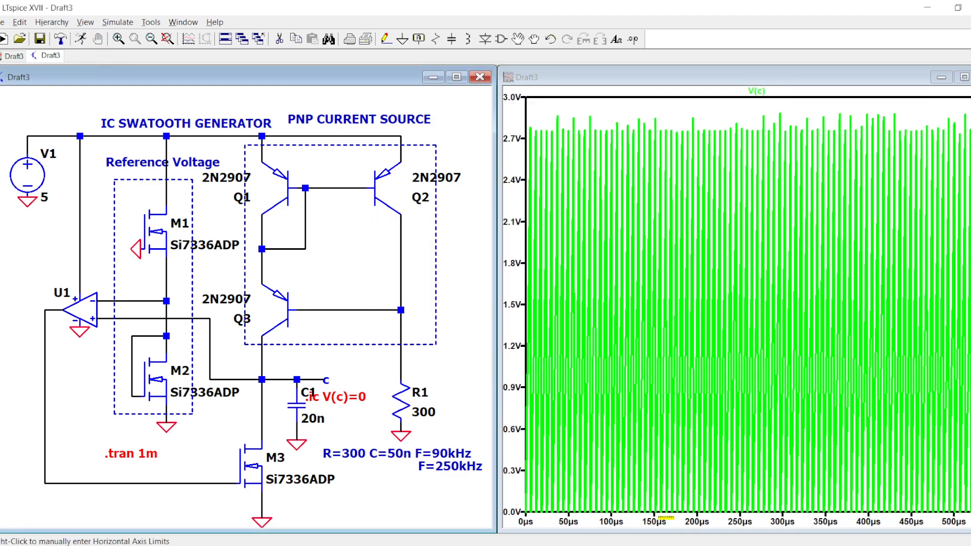
- Zoom in on the V(c) cycle starting near 170 µs, measure its frequency with two cursors, and close the readout
{"action": "left_click_drag", "start_coordinate": [722, 245], "coordinate": [720, 105]}
{"action": "left_click_drag", "start_coordinate": [630, 122], "coordinate": [695, 504]}
{"action": "left_click", "coordinate": [745, 92]}
{"action": "mouse_move", "coordinate": [767, 130]}
{"action": "left_mouse_down"}
{"action": "mouse_move", "coordinate": [577, 203]}
{"action": "mouse_move", "coordinate": [555, 247]}
{"action": "left_mouse_up"}
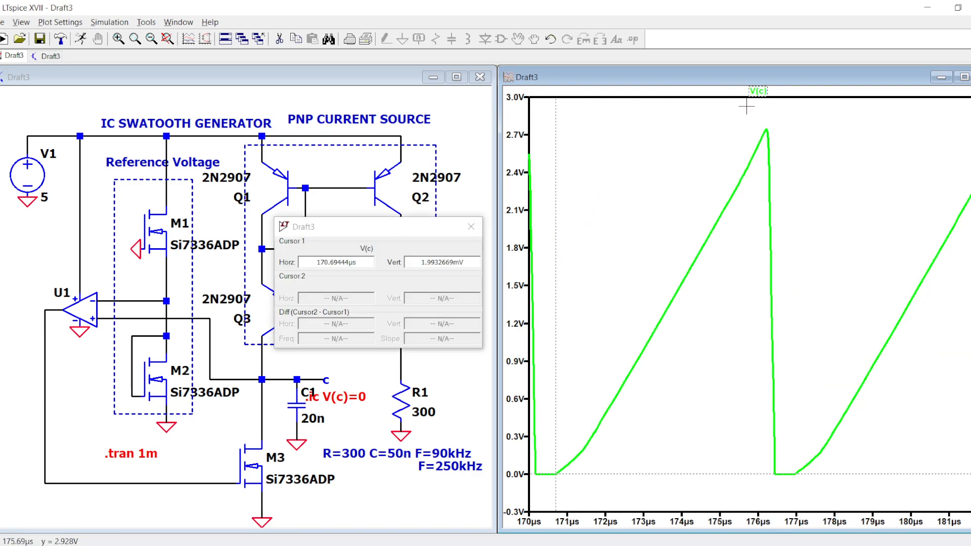
{"action": "left_click", "coordinate": [757, 91]}
{"action": "mouse_move", "coordinate": [775, 181]}
{"action": "left_mouse_down"}
{"action": "mouse_move", "coordinate": [757, 177]}
{"action": "mouse_move", "coordinate": [788, 187]}
{"action": "mouse_move", "coordinate": [776, 187]}
{"action": "left_mouse_up"}
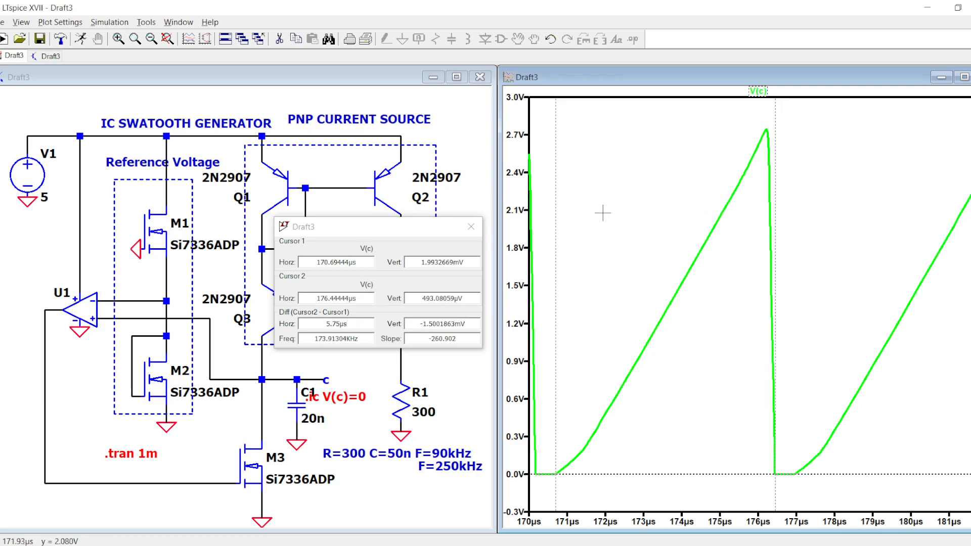
{"action": "left_click", "coordinate": [470, 234]}
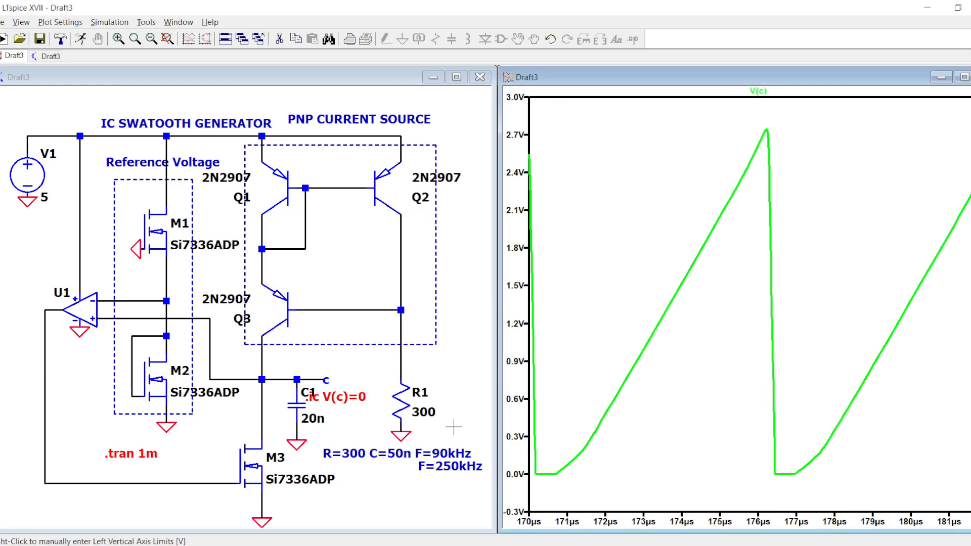
- Fit the whole V(c) waveform in the plot and zoom in on the cycles between about 200 and 212 µs
{"action": "right_click", "coordinate": [578, 175]}
{"action": "left_click", "coordinate": [597, 184]}
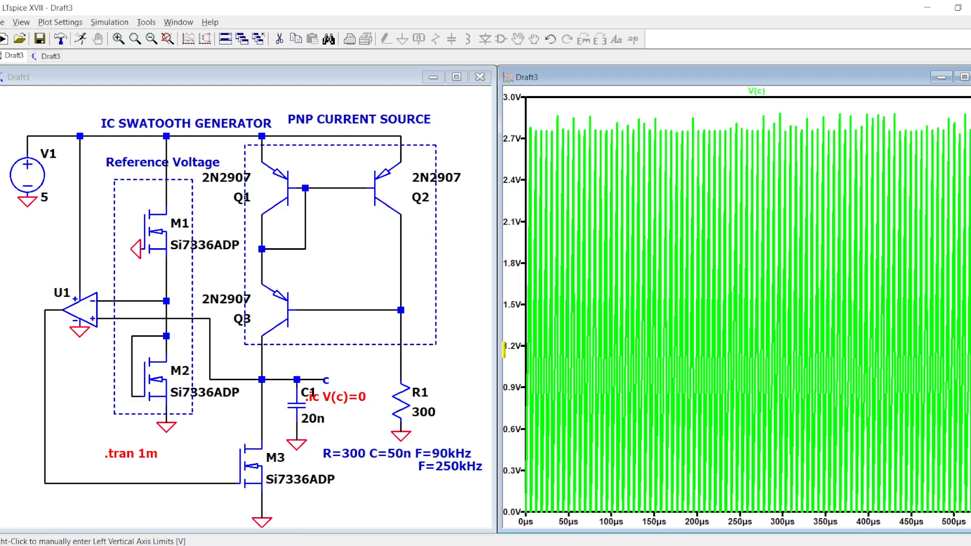
{"action": "left_click_drag", "start_coordinate": [683, 512], "coordinate": [730, 120]}
{"action": "left_click_drag", "start_coordinate": [699, 492], "coordinate": [809, 105]}
- Move the .ic V(c)=0 directive off capacitor C1 to just above the c net label
{"action": "left_click", "coordinate": [348, 430]}
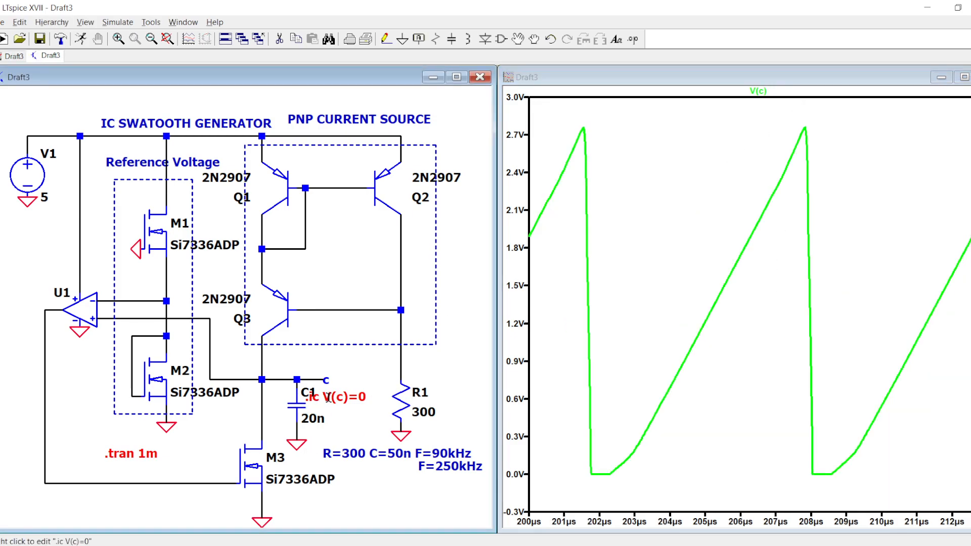
{"action": "left_click_drag", "start_coordinate": [328, 397], "coordinate": [342, 362]}
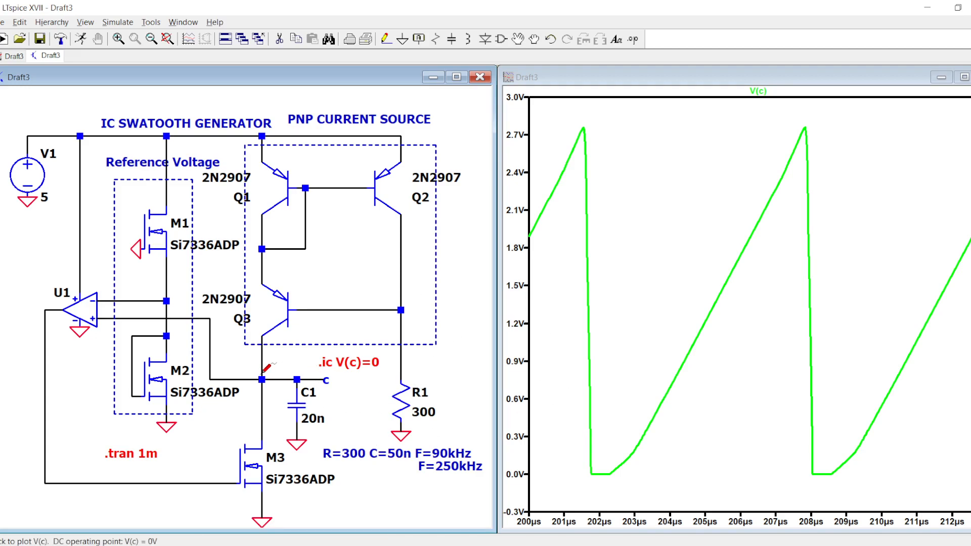
{"action": "scroll", "coordinate": [450, 207], "scroll_direction": "down", "scroll_amount": 1}
{"action": "scroll", "coordinate": [451, 208], "scroll_direction": "down", "scroll_amount": 1}
{"action": "scroll", "coordinate": [444, 217], "scroll_direction": "up", "scroll_amount": 1}
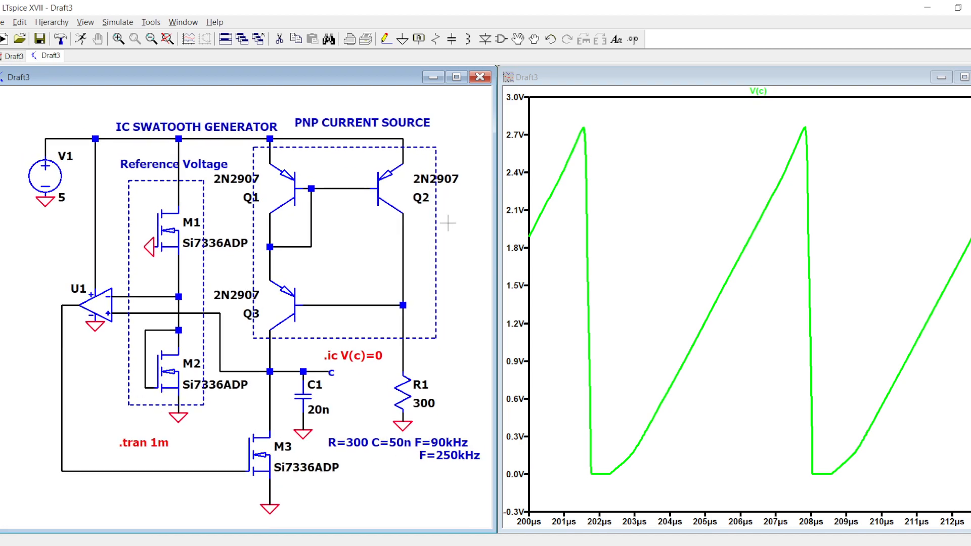
{"action": "scroll", "coordinate": [440, 249], "scroll_direction": "down", "scroll_amount": 1}
{"action": "left_click_drag", "start_coordinate": [440, 249], "coordinate": [416, 283]}
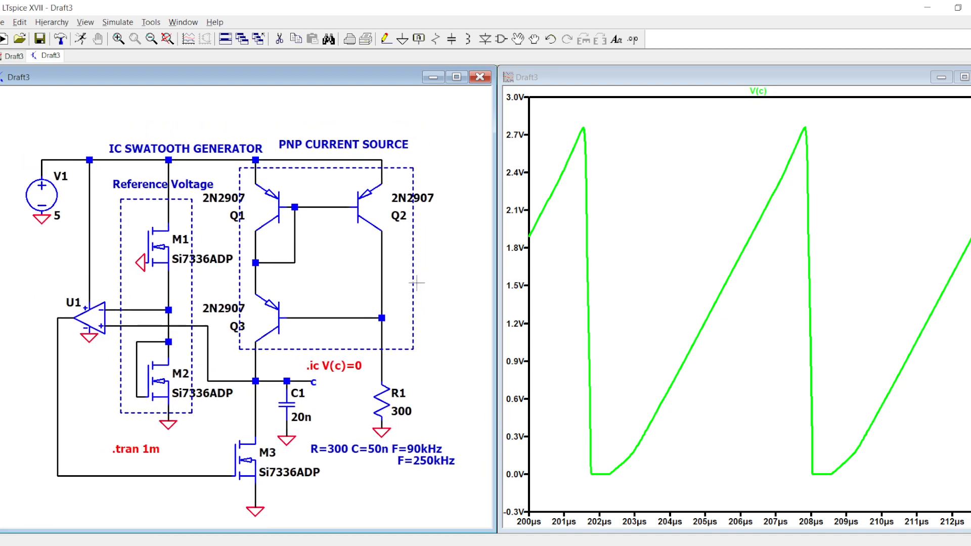
- Restore the full V(c) time range and zoom in on several sawtooth cycles between about 225 and 275 µs
{"action": "right_click", "coordinate": [672, 303]}
{"action": "left_click", "coordinate": [672, 303]}
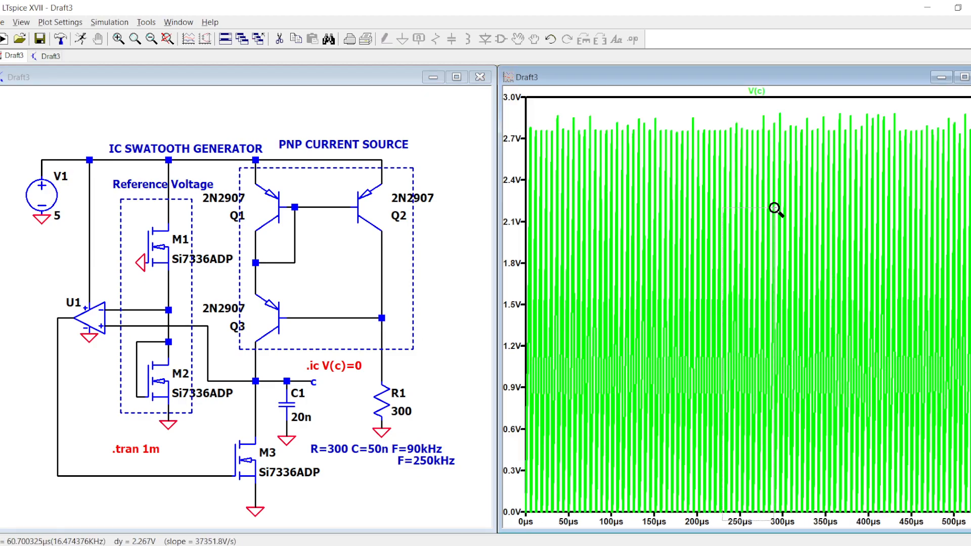
{"action": "scroll", "coordinate": [762, 113], "scroll_direction": "up", "scroll_amount": 5}
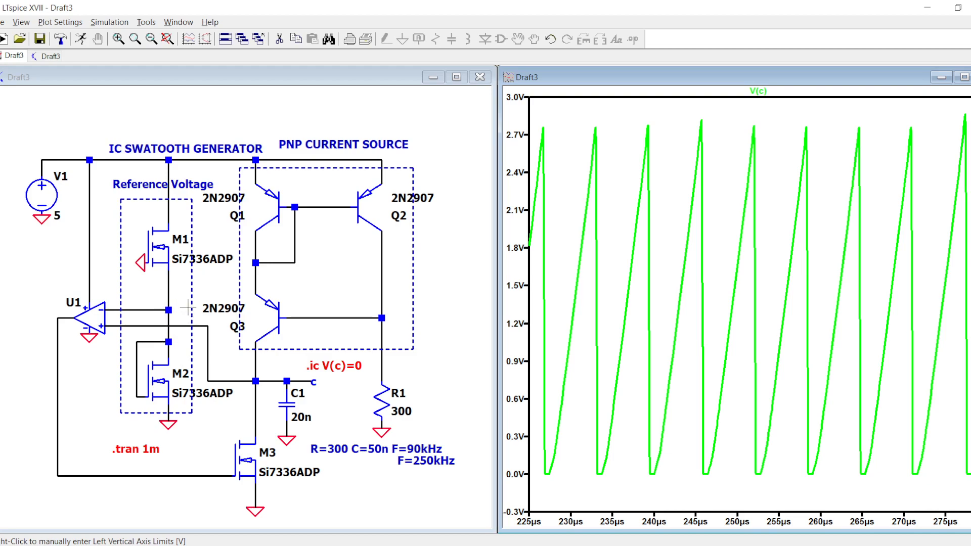
- Examine the sawtooth generator schematic around comparator U1, the reference voltage divider, timing capacitor C1 and the PNP current source
{"action": "scroll", "coordinate": [84, 316], "scroll_direction": "up", "scroll_amount": 3}
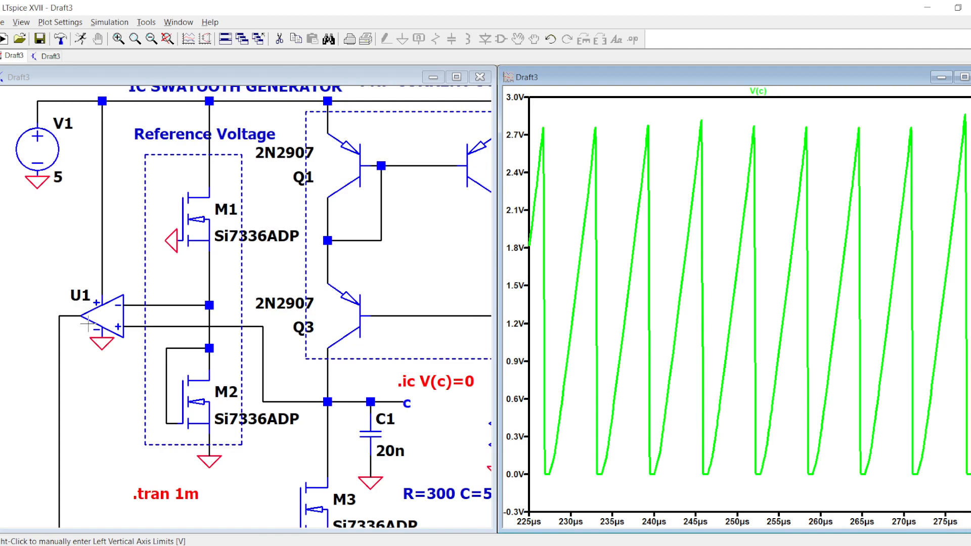
{"action": "scroll", "coordinate": [177, 348], "scroll_direction": "down", "scroll_amount": 1}
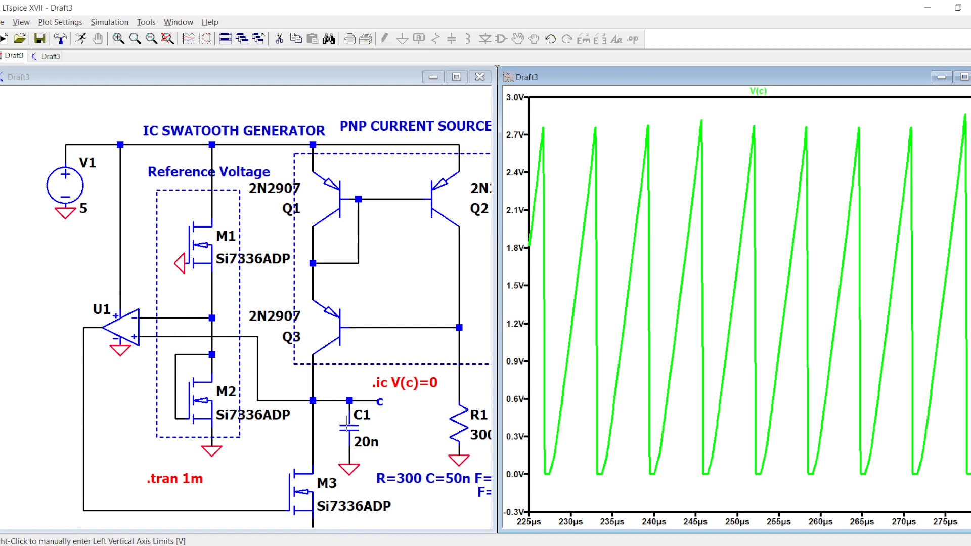
{"action": "scroll", "coordinate": [293, 317], "scroll_direction": "up", "scroll_amount": 1}
{"action": "scroll", "coordinate": [293, 316], "scroll_direction": "down", "scroll_amount": 1}
{"action": "scroll", "coordinate": [296, 316], "scroll_direction": "down", "scroll_amount": 1}
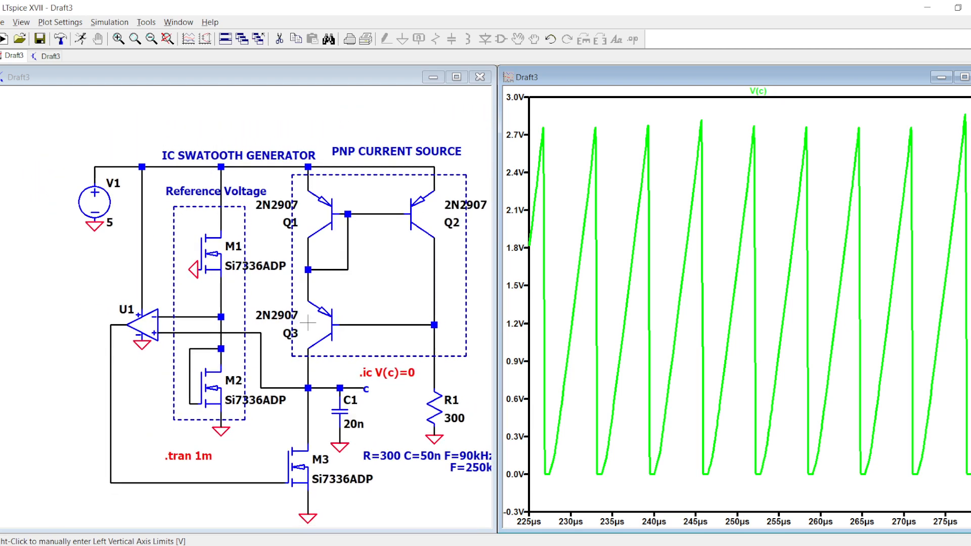
{"action": "left_click", "coordinate": [302, 372]}
{"action": "scroll", "coordinate": [302, 372], "scroll_direction": "down", "scroll_amount": 1}
{"action": "scroll", "coordinate": [302, 372], "scroll_direction": "up", "scroll_amount": 2}
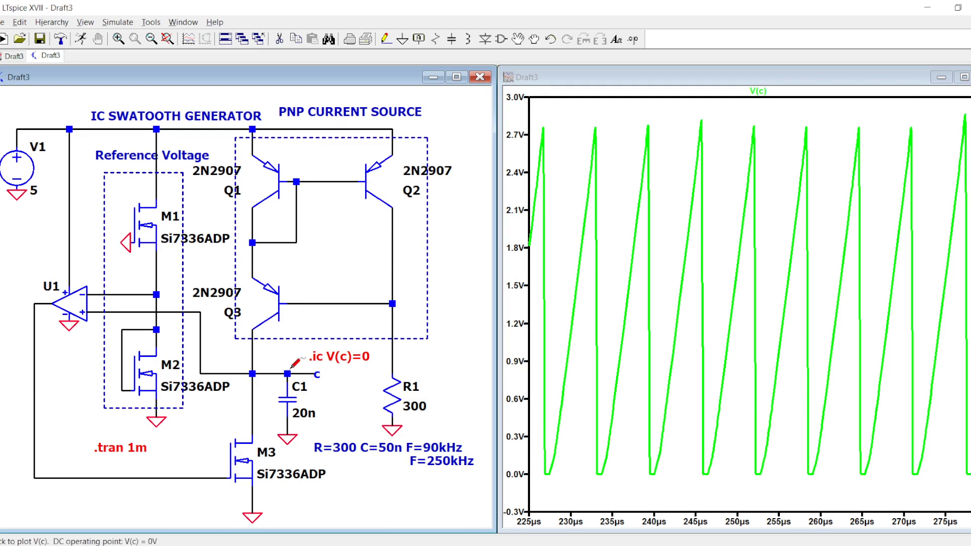
- Save the schematic under the new file name ICSawtooth
{"action": "left_click", "coordinate": [3, 22]}
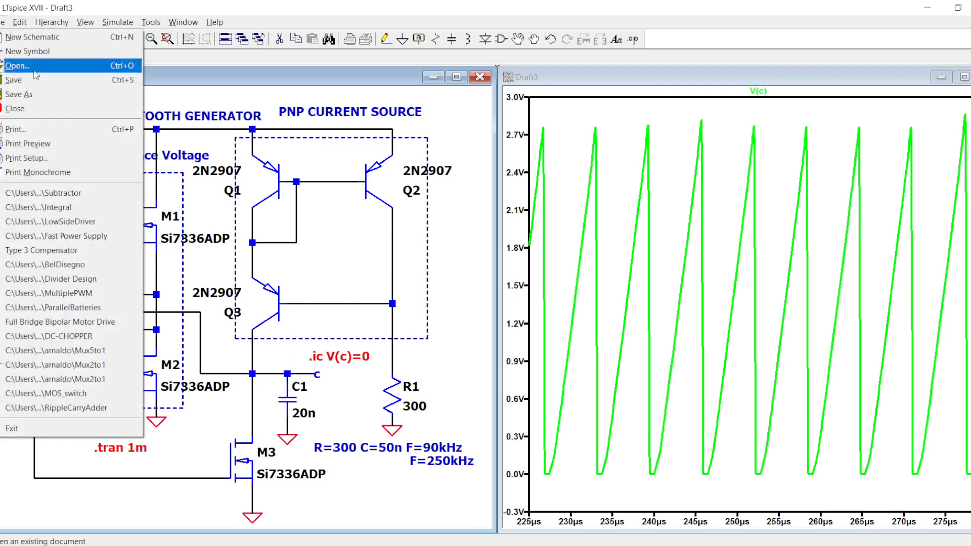
{"action": "left_click", "coordinate": [23, 96]}
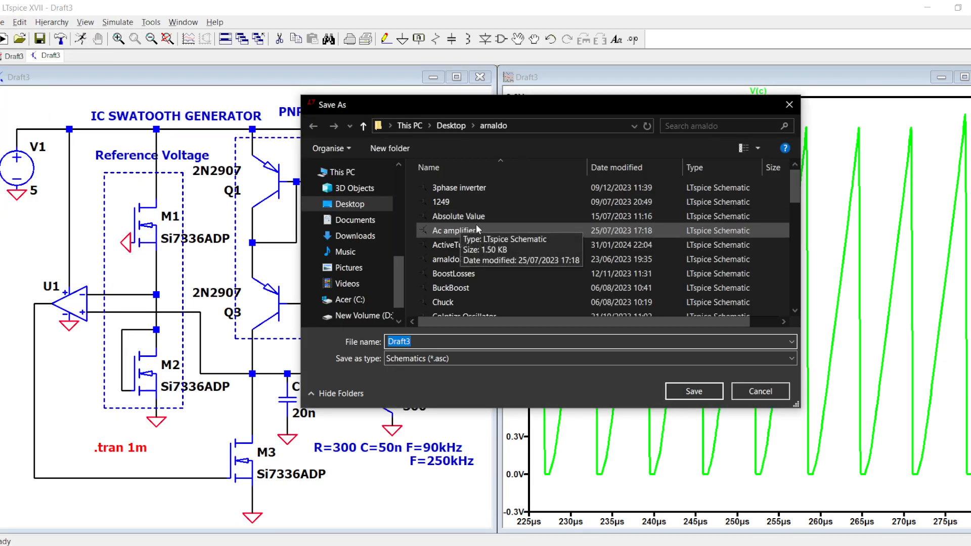
{"action": "key", "text": "Caps_Lock"}
{"action": "type", "text": "ICS"}
{"action": "key", "text": "Caps_Lock"}
{"action": "type", "text": "awtooth"}
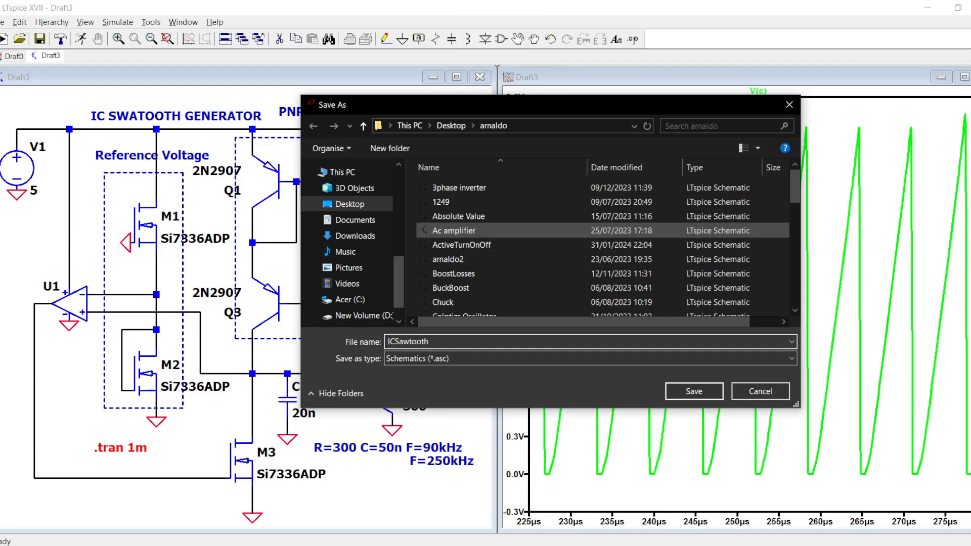
{"action": "key", "text": "Return"}
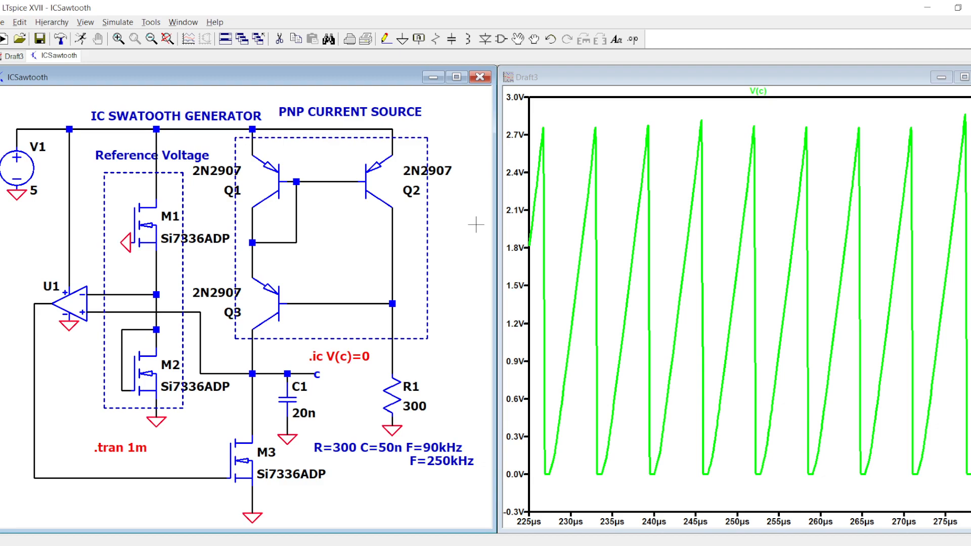
- Rerun the transient simulation and zoom in on the V(c) sawtooth cycles between about 562 and 581 µs
{"action": "left_click", "coordinate": [81, 39]}
{"action": "left_click_drag", "start_coordinate": [772, 494], "coordinate": [813, 127]}
{"action": "left_click_drag", "start_coordinate": [673, 120], "coordinate": [763, 494]}
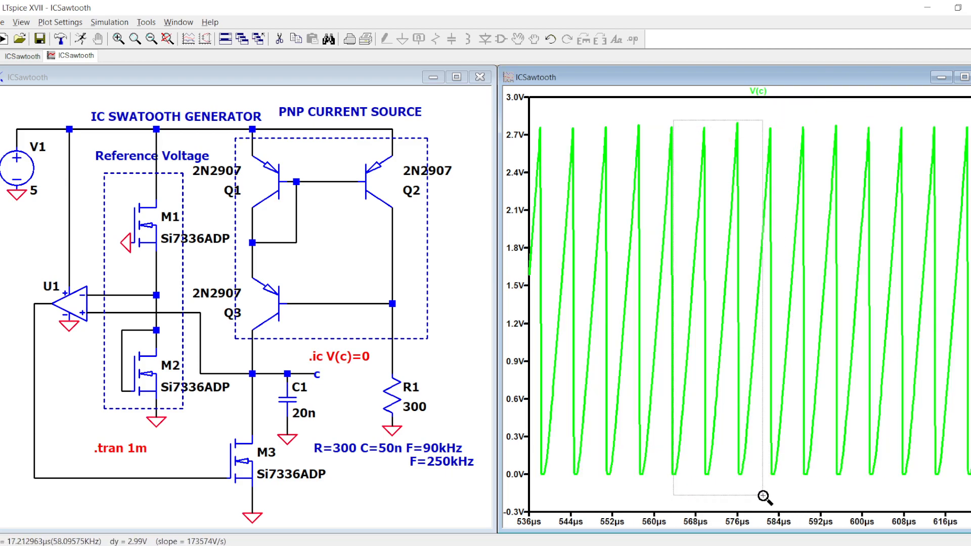
{"action": "left_click", "coordinate": [334, 193]}
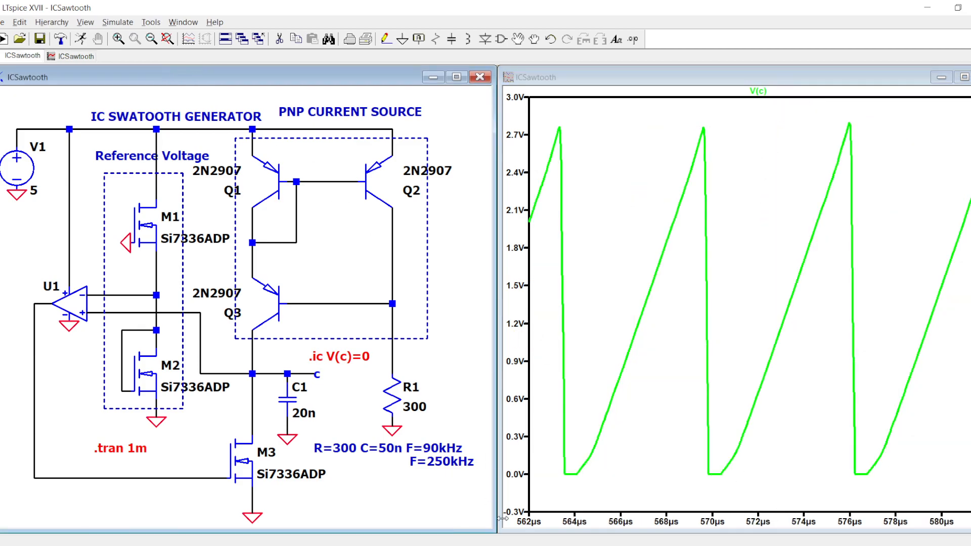